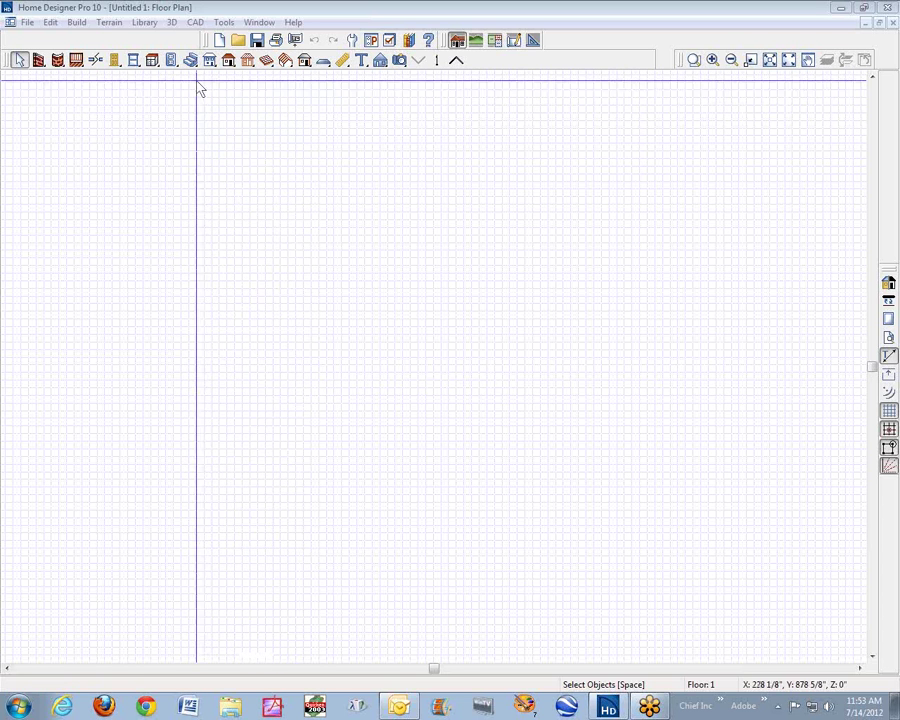
Hide the reference grid and make both short end walls of the rectangular building full gable walls
left_click(889, 411)
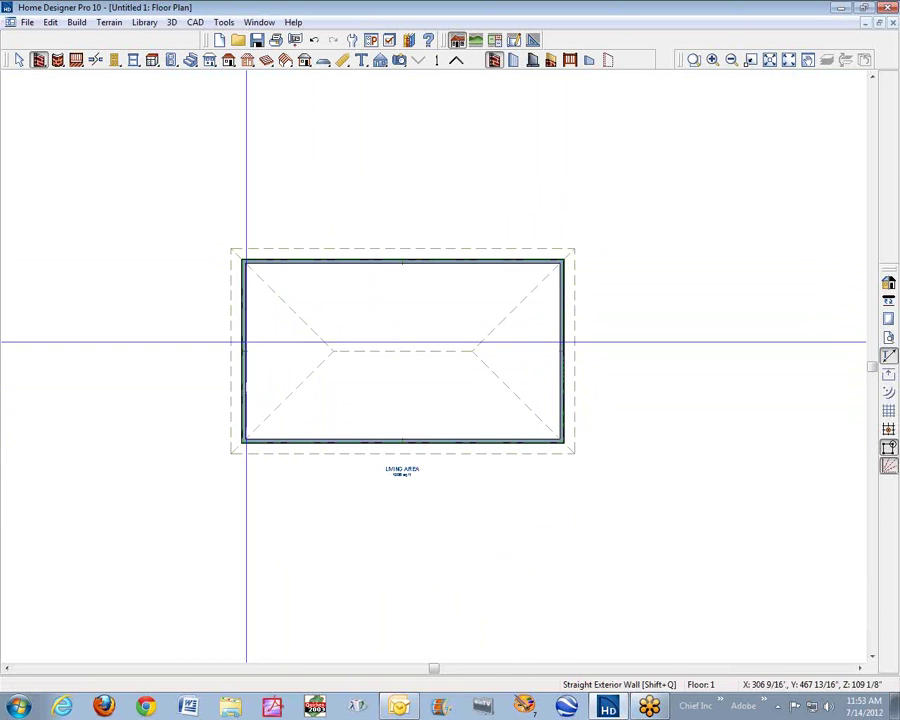
right_click(247, 343)
left_click(262, 348)
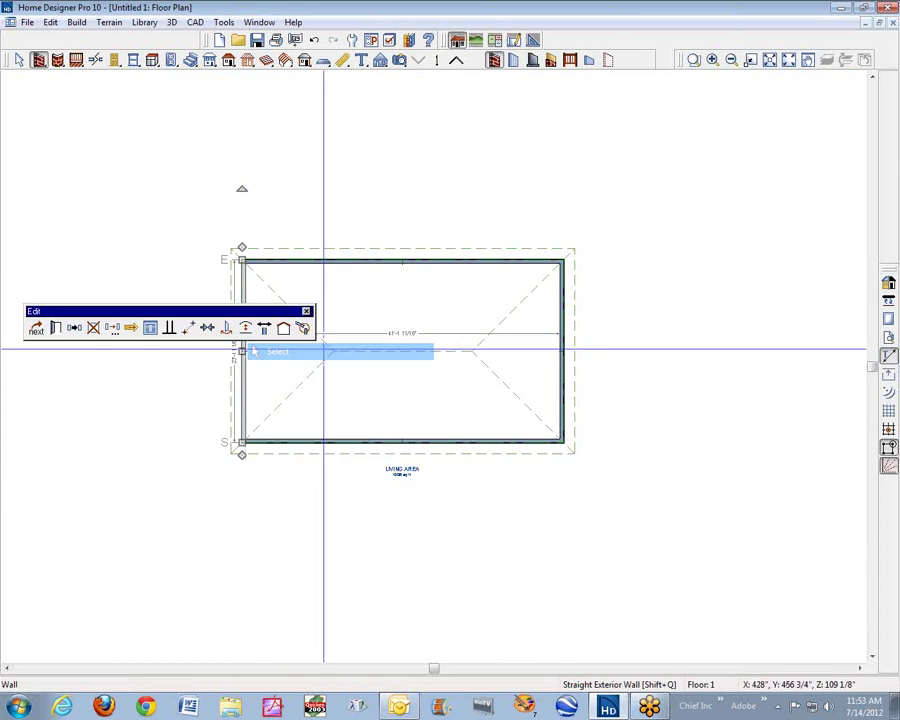
left_click(562, 343)
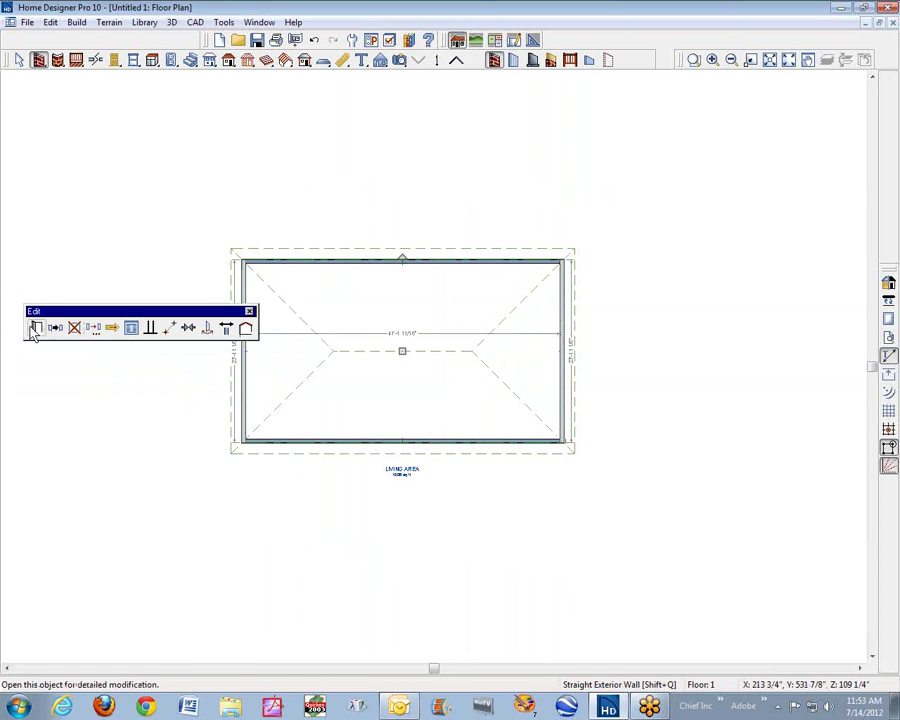
left_click(33, 330)
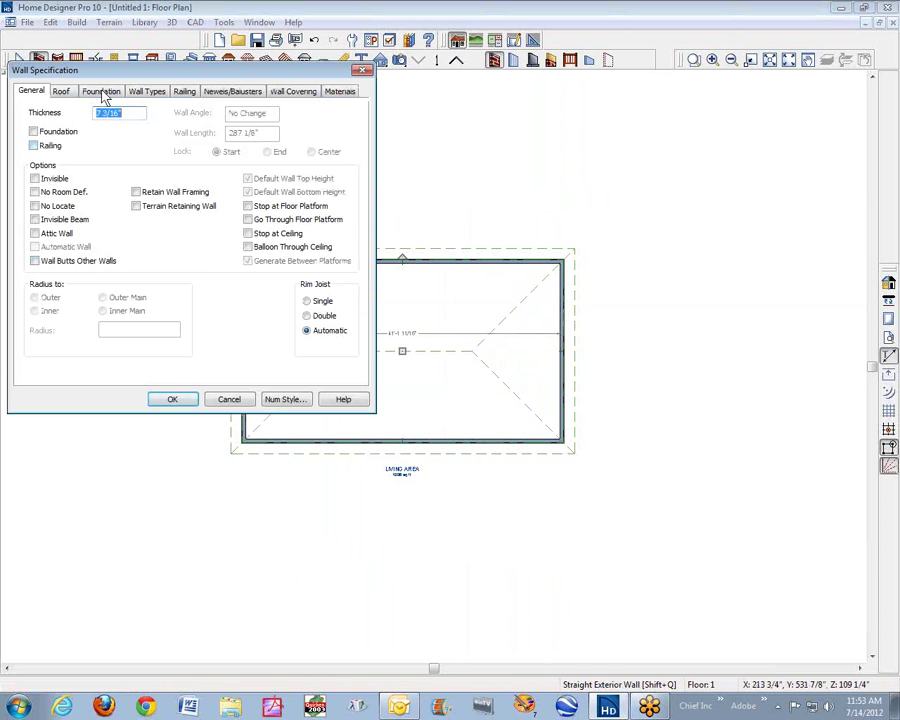
left_click(62, 92)
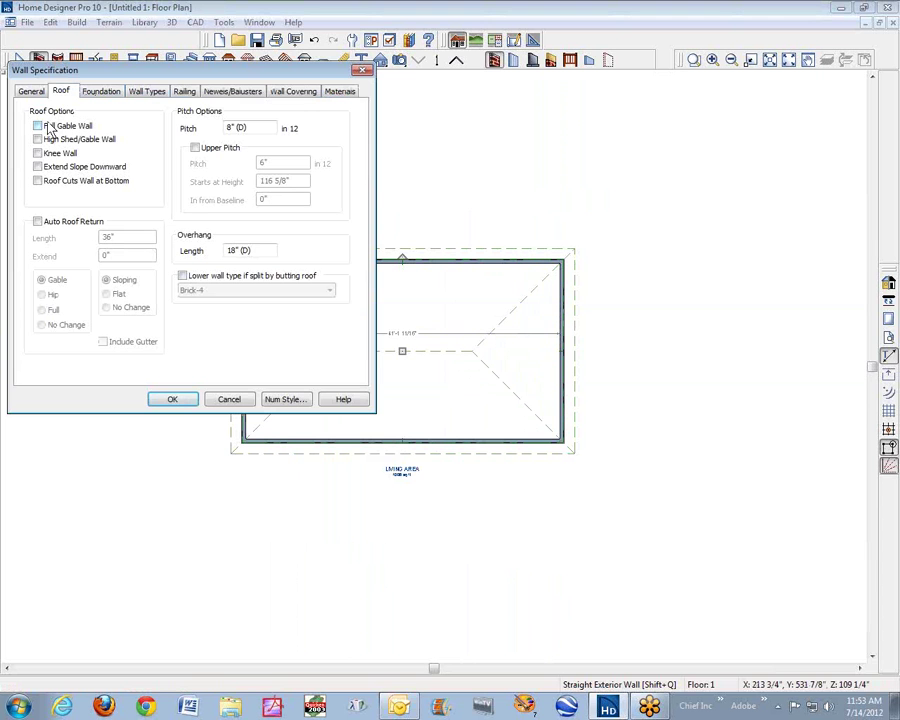
left_click(43, 128)
left_click(163, 399)
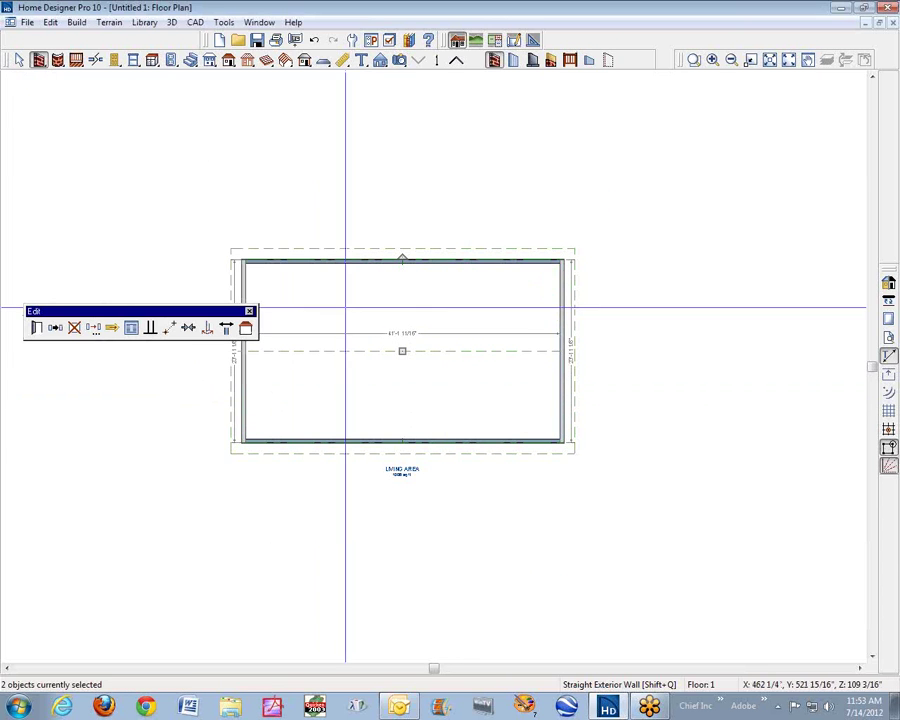
key("space")
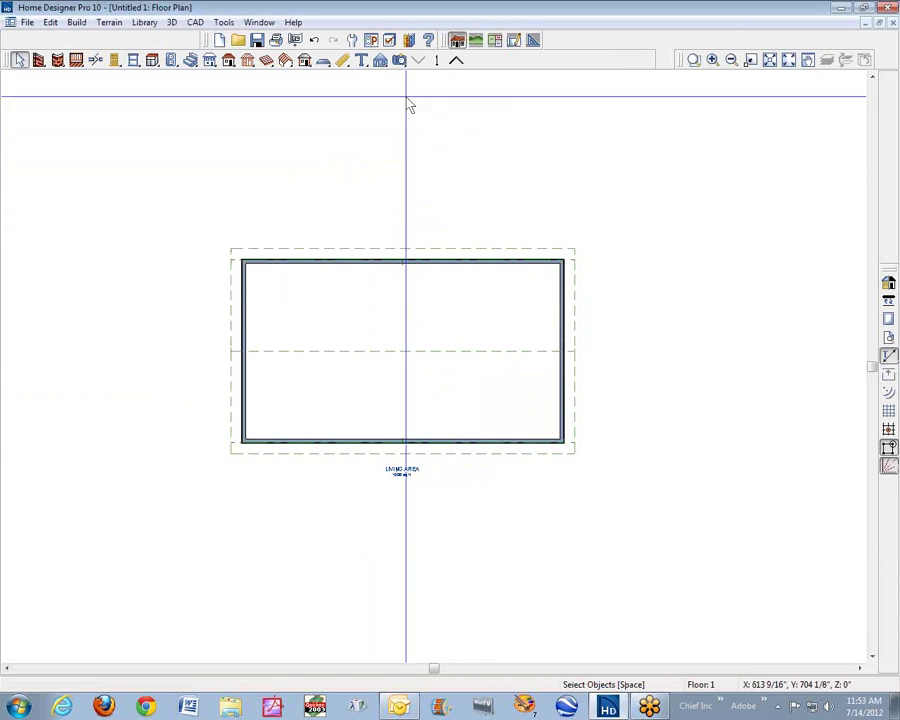
Inspect the gabled building in a perspective full overview, orbiting around it, and close the view
left_click(399, 60)
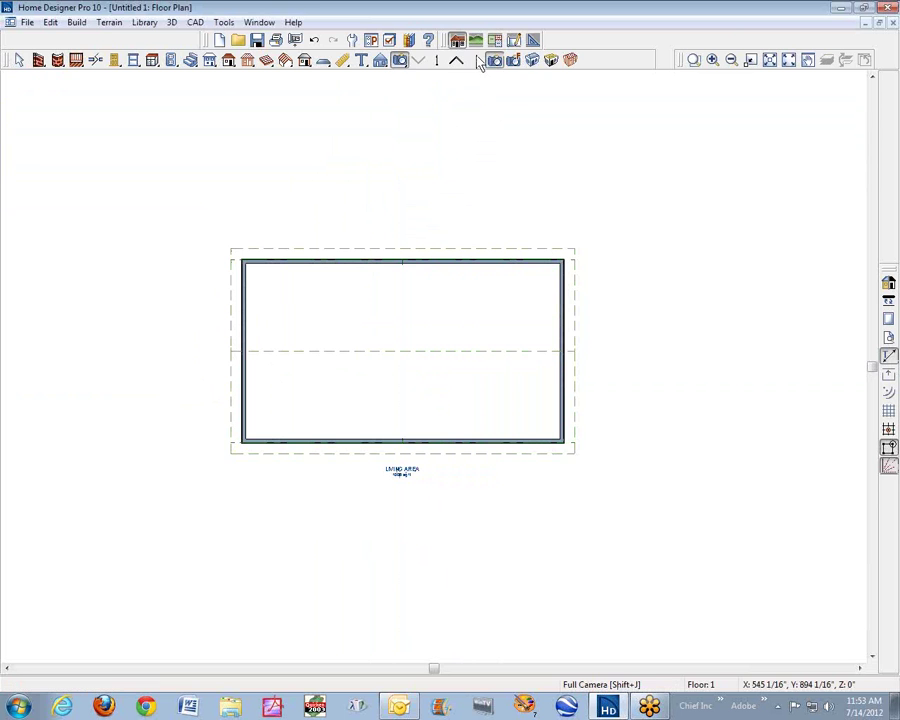
left_click(532, 61)
left_click_drag(356, 298, 691, 175)
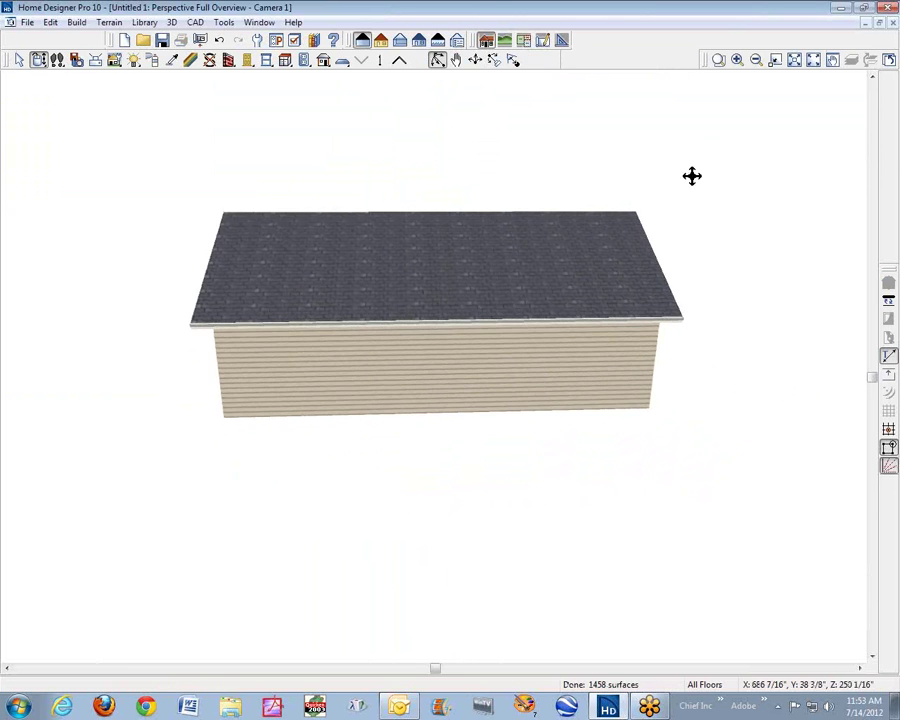
left_click(893, 22)
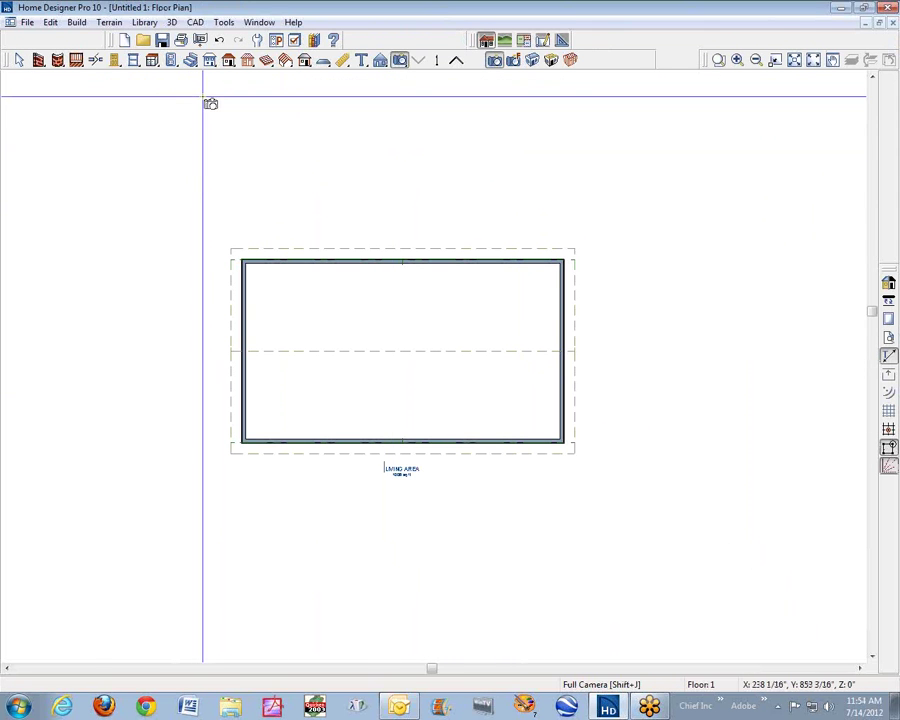
Create a new layout and return to the floor plan
left_click(27, 22)
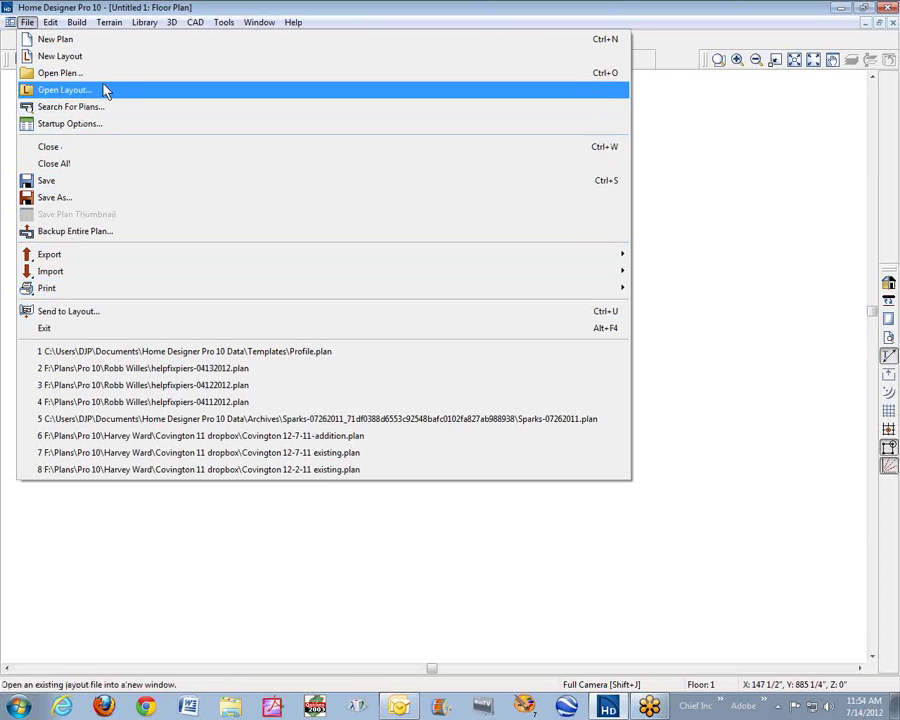
left_click(119, 57)
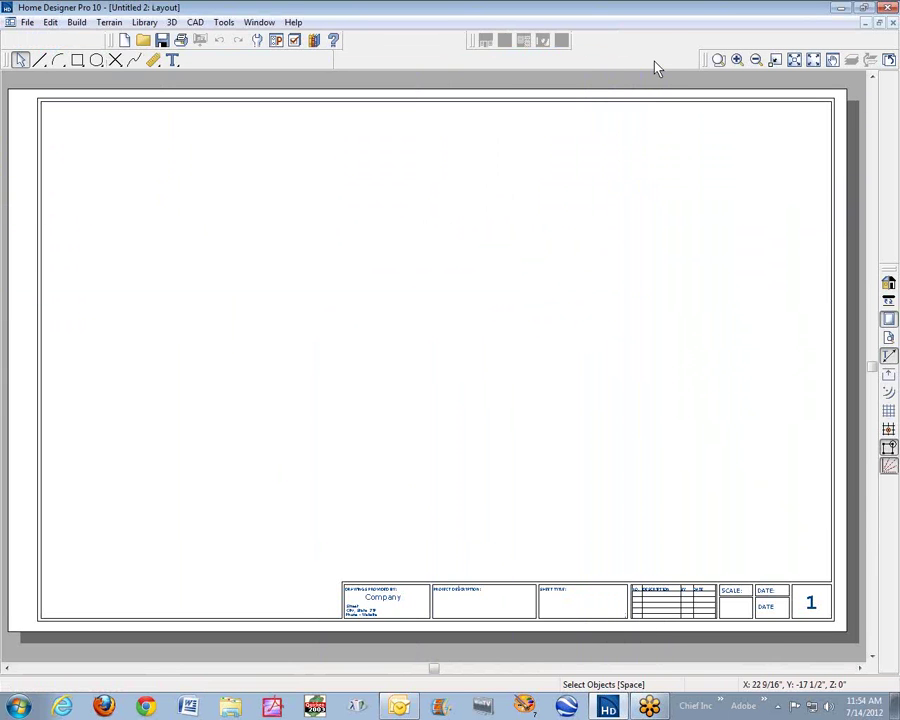
key("ctrl+Tab")
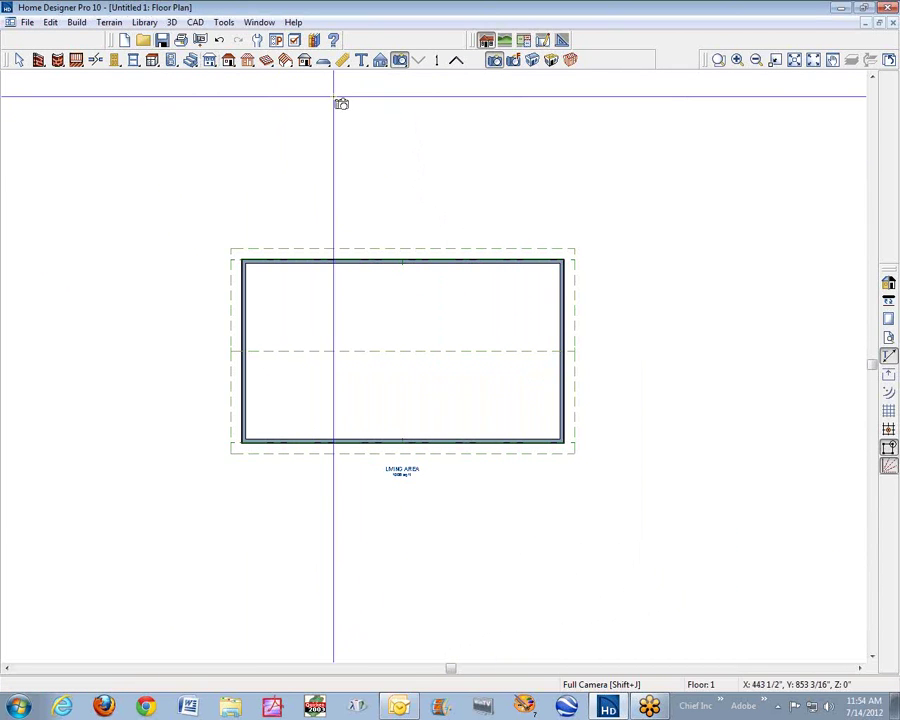
Create a cross-section view from inside the building looking toward the left end wall and return to the floor plan
left_click(380, 61)
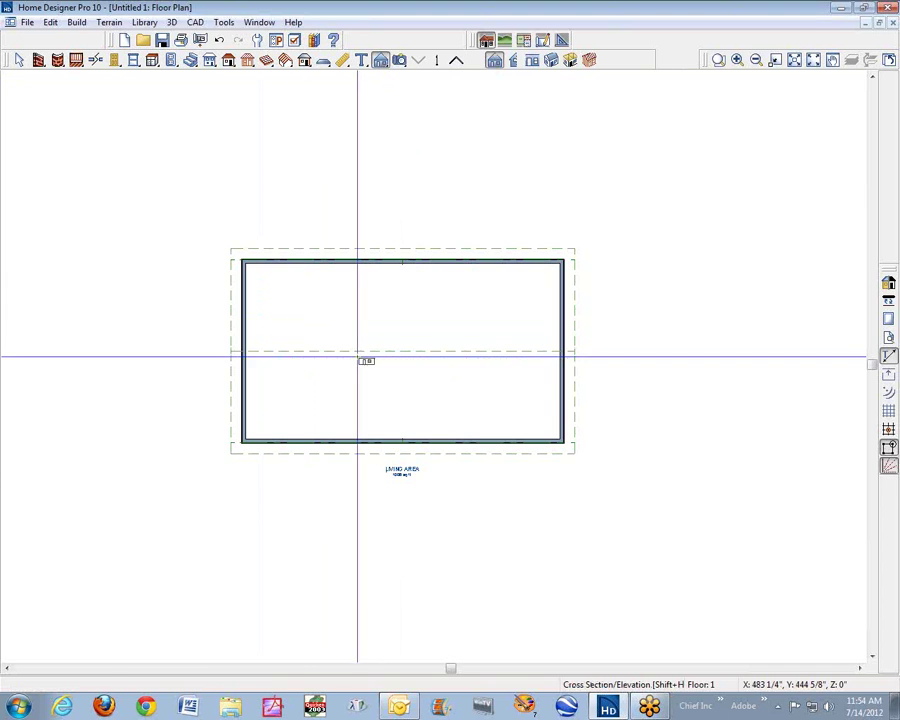
left_click_drag(358, 357, 176, 358)
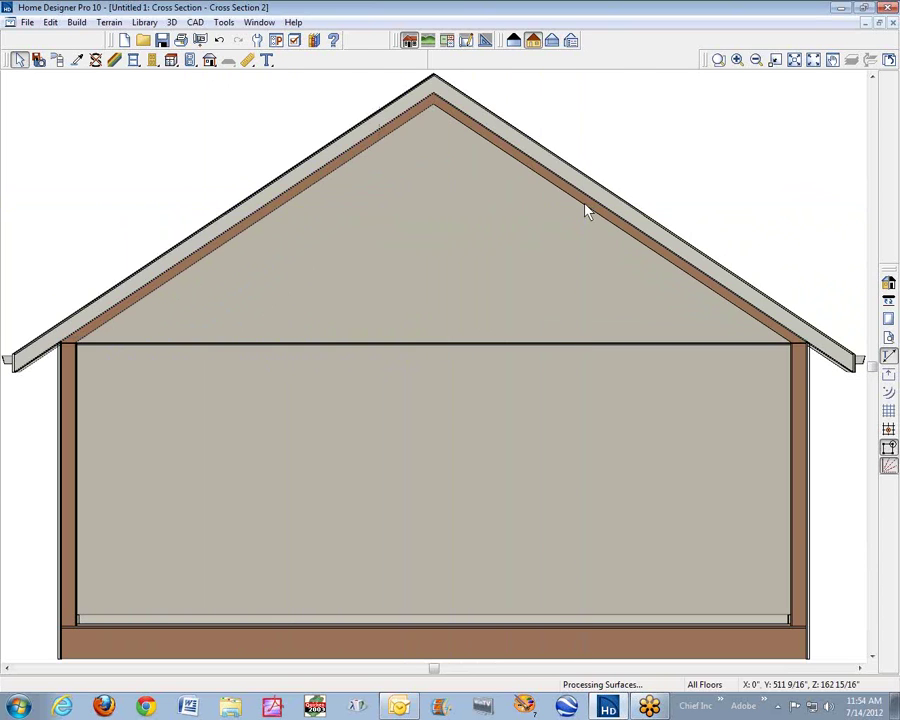
key("ctrl+w")
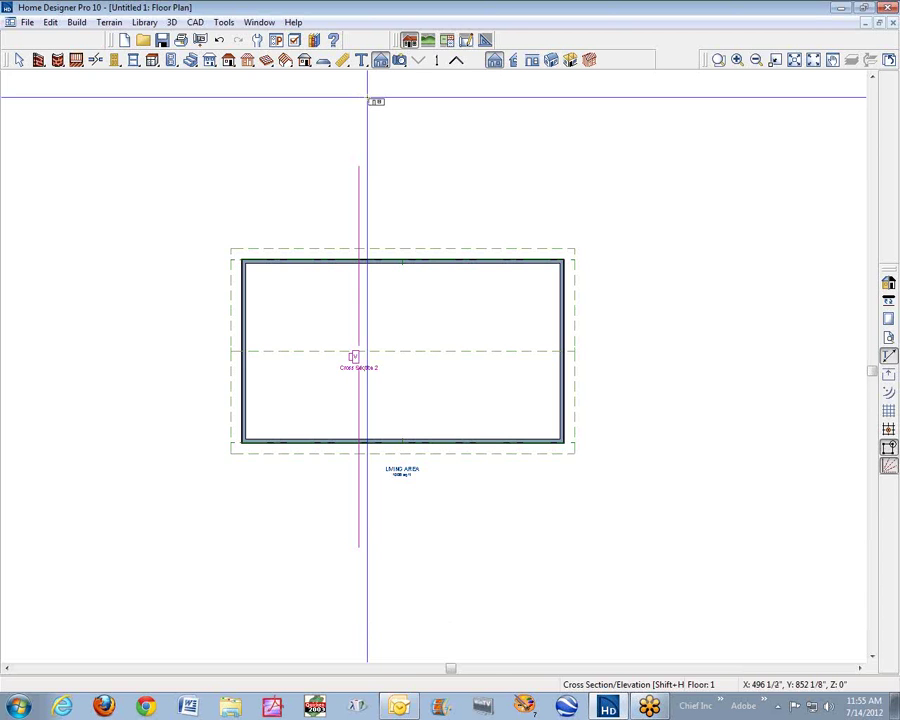
Cycle through the open floor plan, layout and cross-section windows, ending on the floor plan
key("ctrl+Tab")
key("ctrl+Tab")
key("ctrl+Tab")
key("ctrl+Tab")
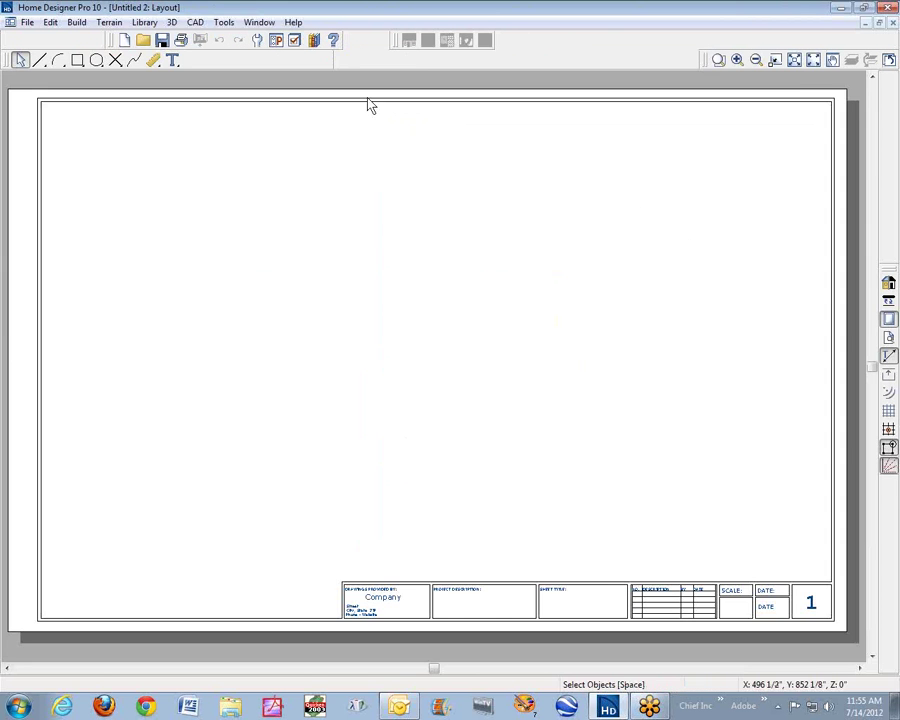
key("ctrl+Tab")
key("ctrl+Tab")
key("ctrl+Tab")
key("ctrl+Tab")
key("ctrl+Tab")
key("ctrl+Tab")
key("ctrl+Tab")
key("ctrl+Tab")
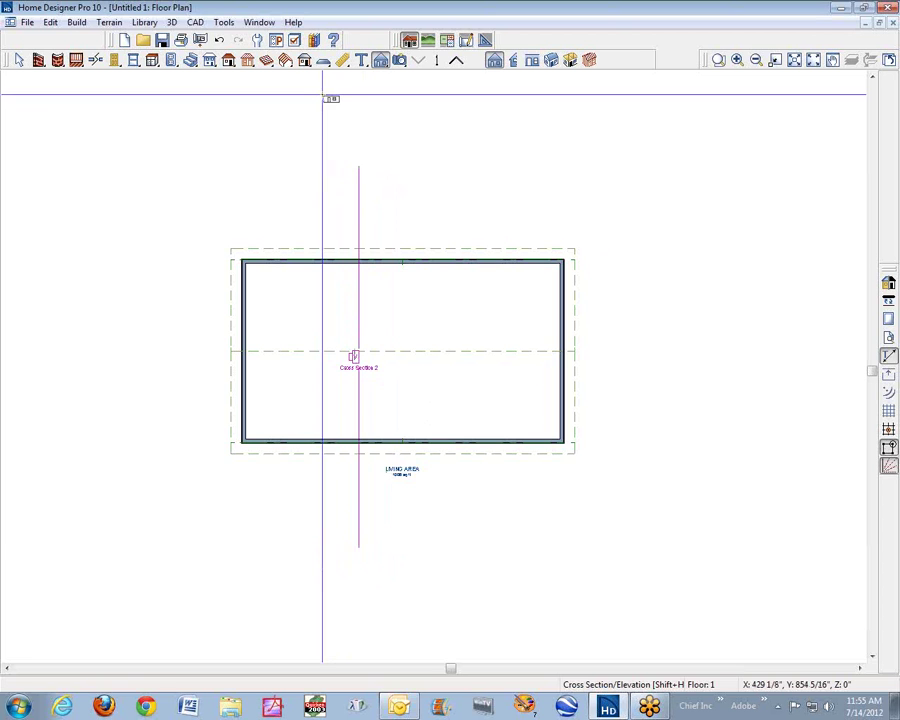
Draw a roof truss across the building from eave to eave just left of the section line and display the "Framing, Roof Trusses" layer
left_click(248, 61)
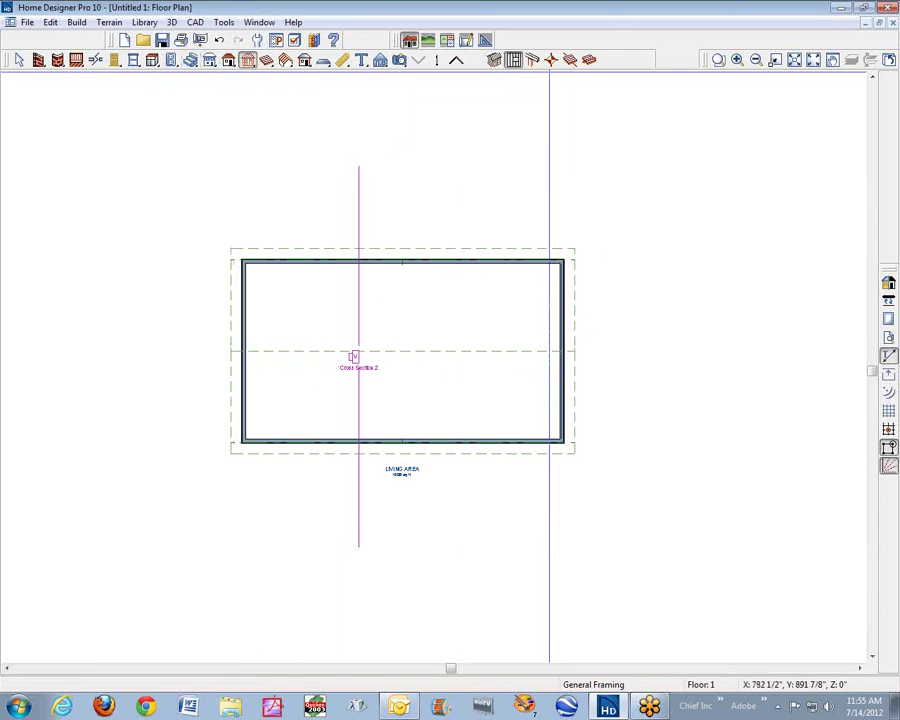
left_click(76, 22)
mouse_move(120, 177)
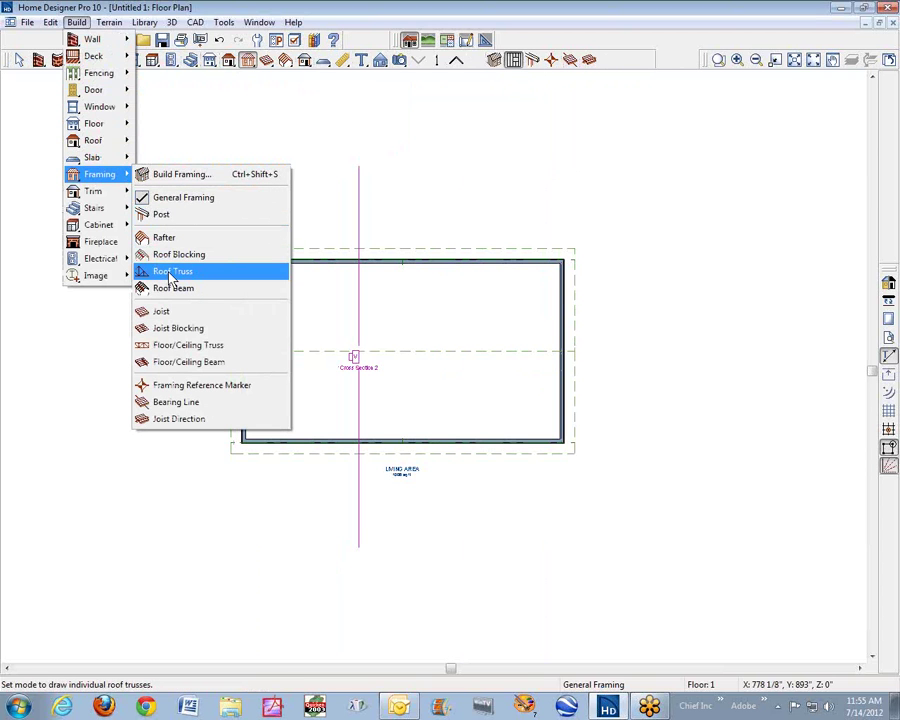
left_click(171, 274)
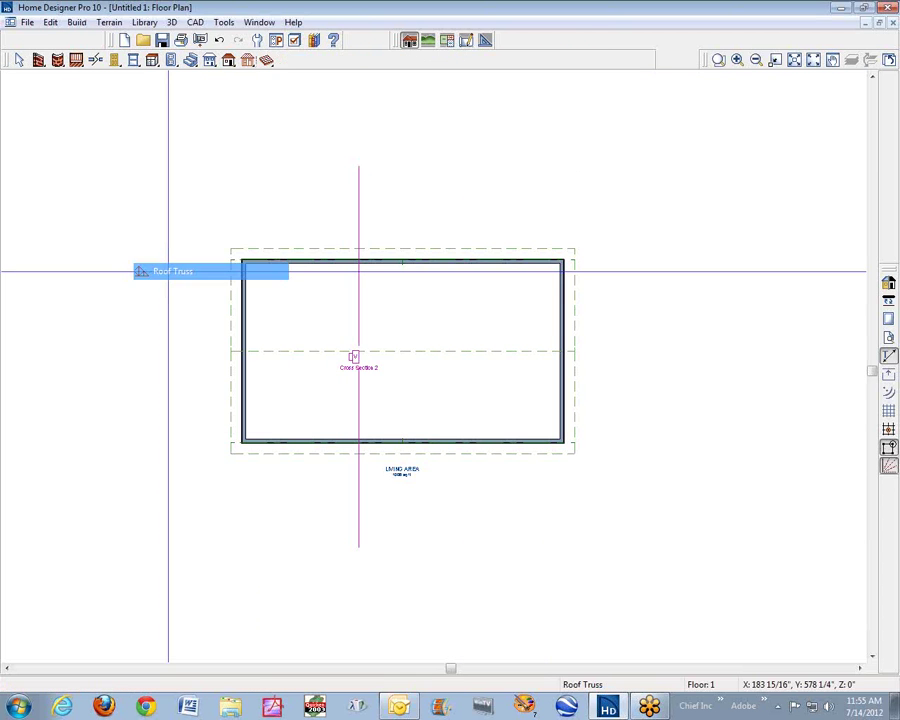
left_click_drag(337, 248, 333, 490)
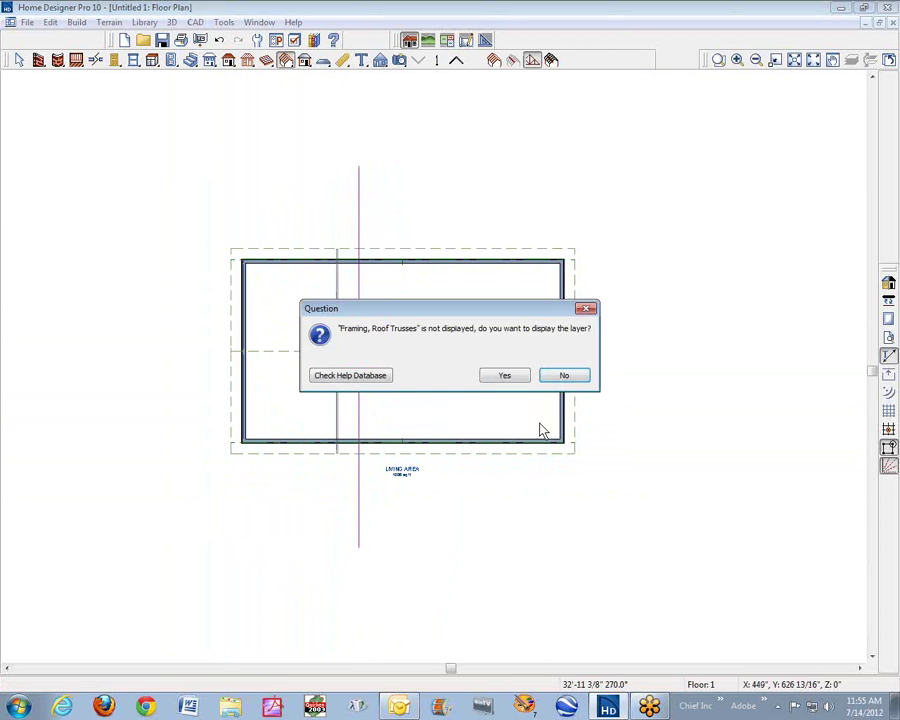
left_click(503, 376)
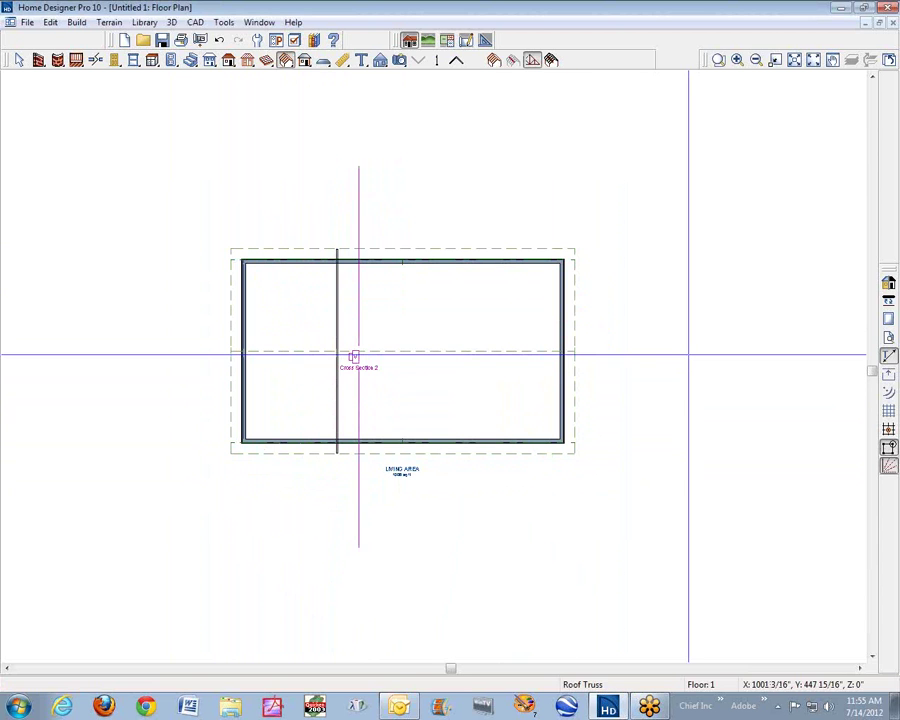
Display the "Framing, Roof Trusses" layer in the cross-section view and return to the floor plan
key("ctrl+Tab")
key("ctrl+Tab")
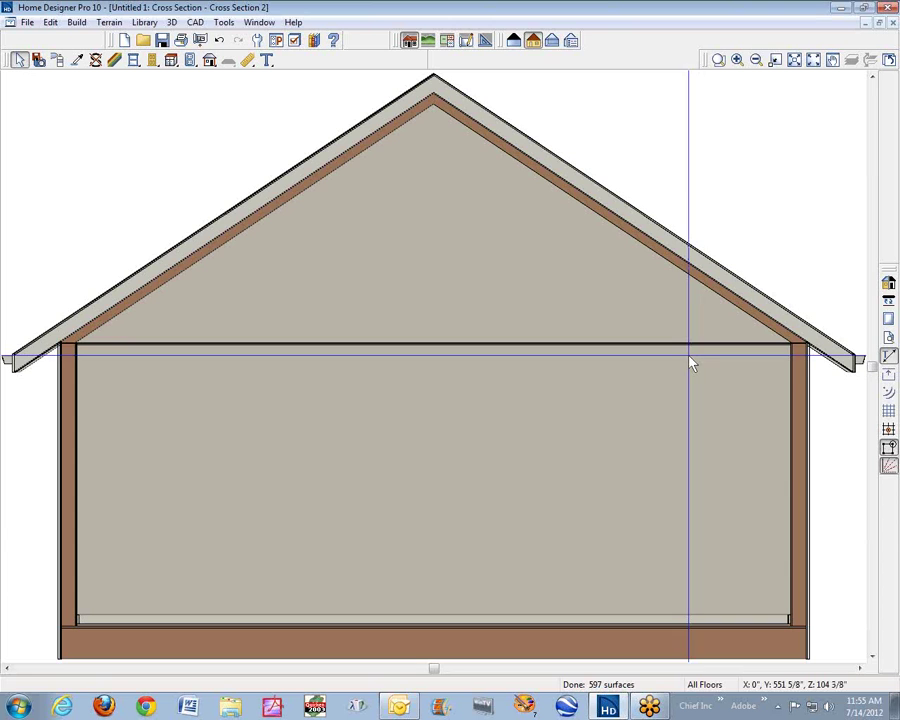
left_click(295, 45)
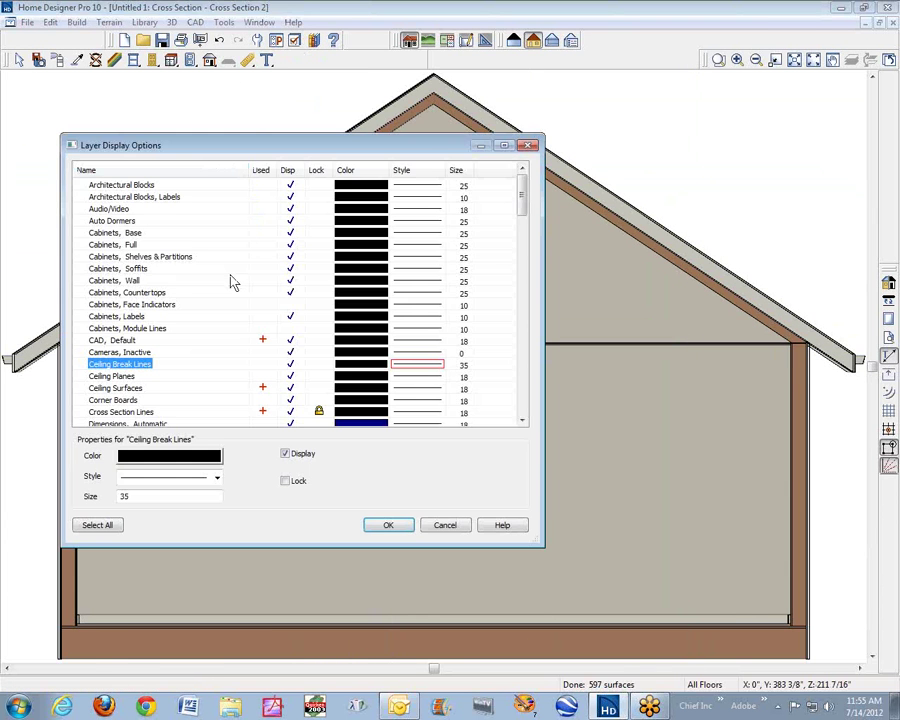
key("f")
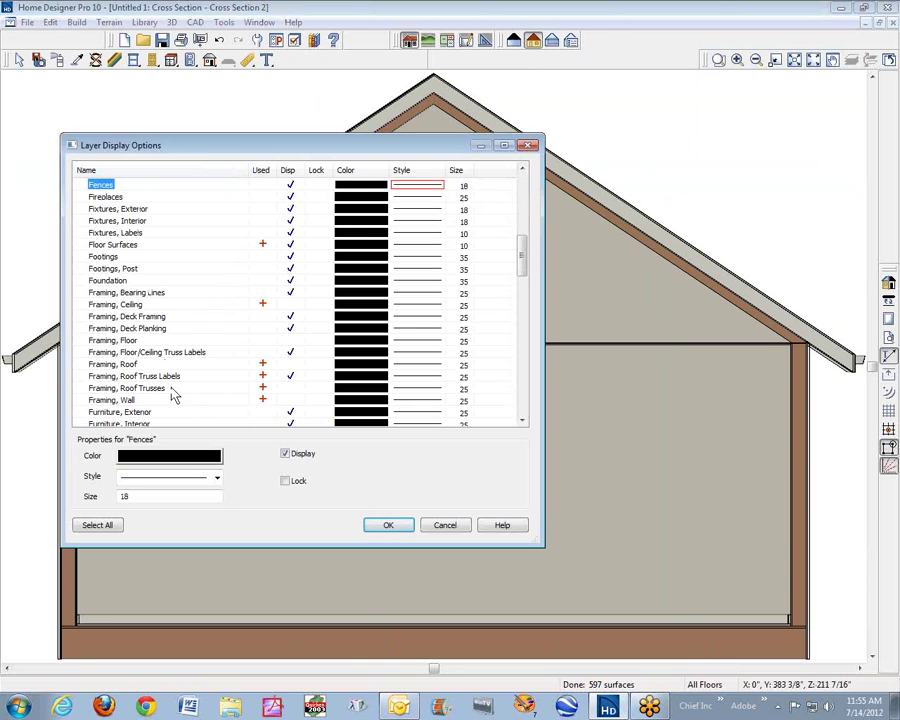
left_click(290, 390)
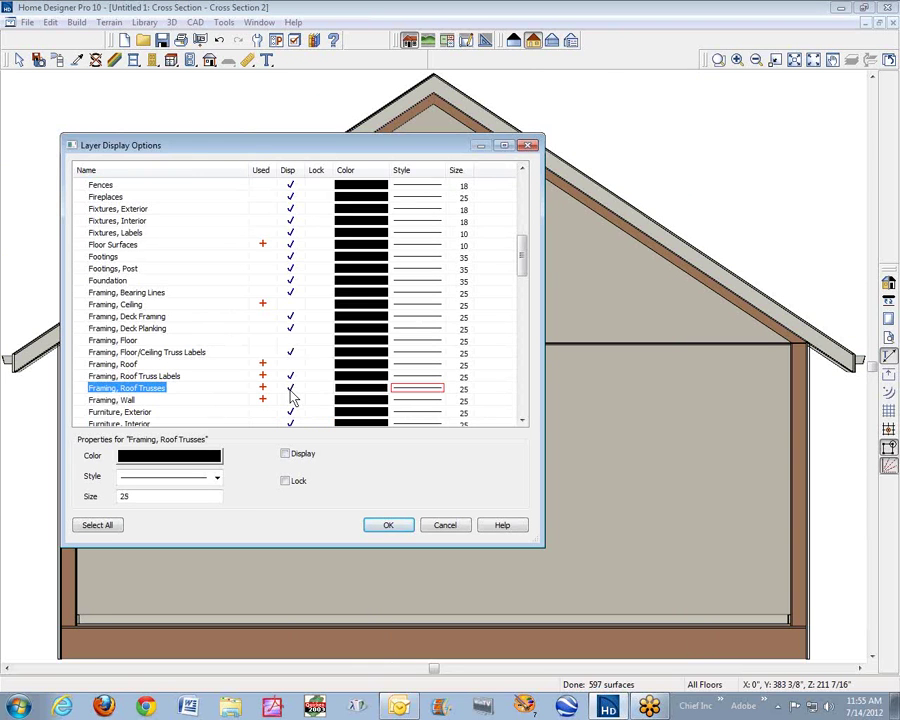
left_click(398, 526)
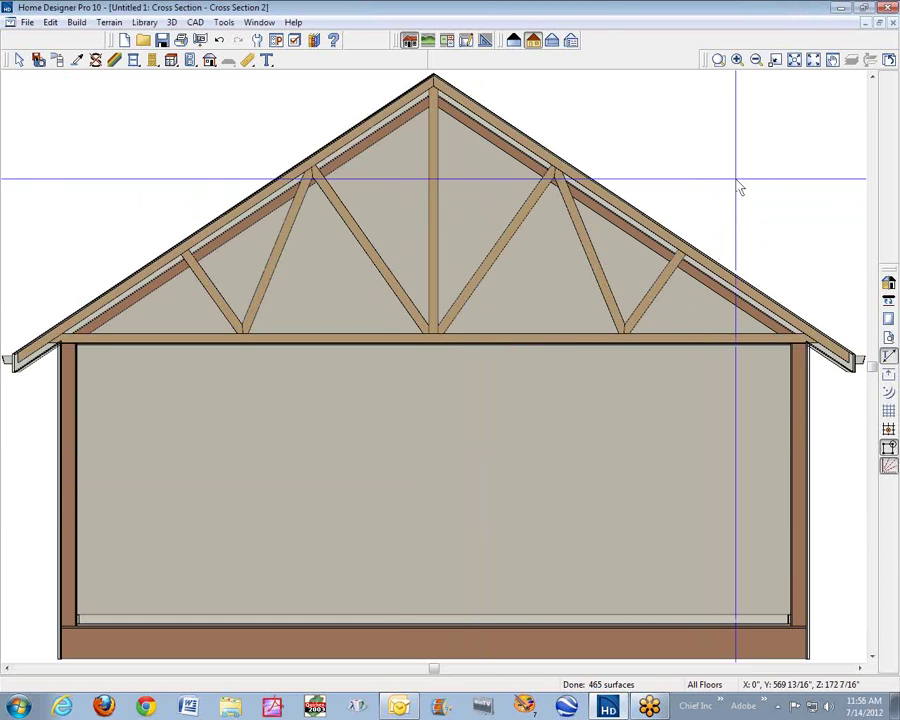
key("ctrl+w")
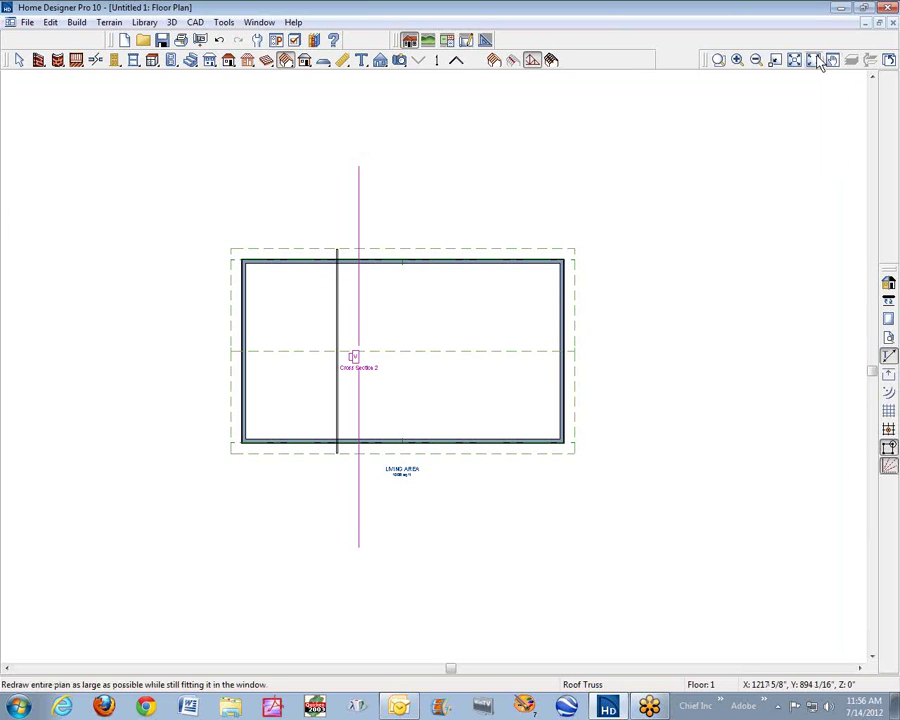
Copy the roof truss in place and move the copy onto the left end wall
left_click(718, 60)
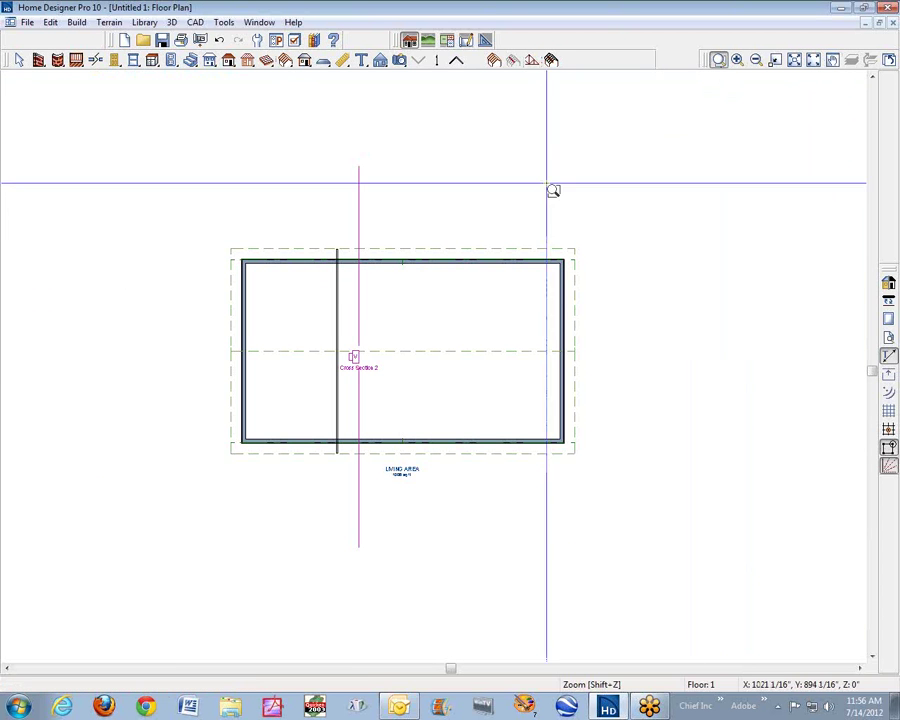
left_click_drag(193, 208, 394, 472)
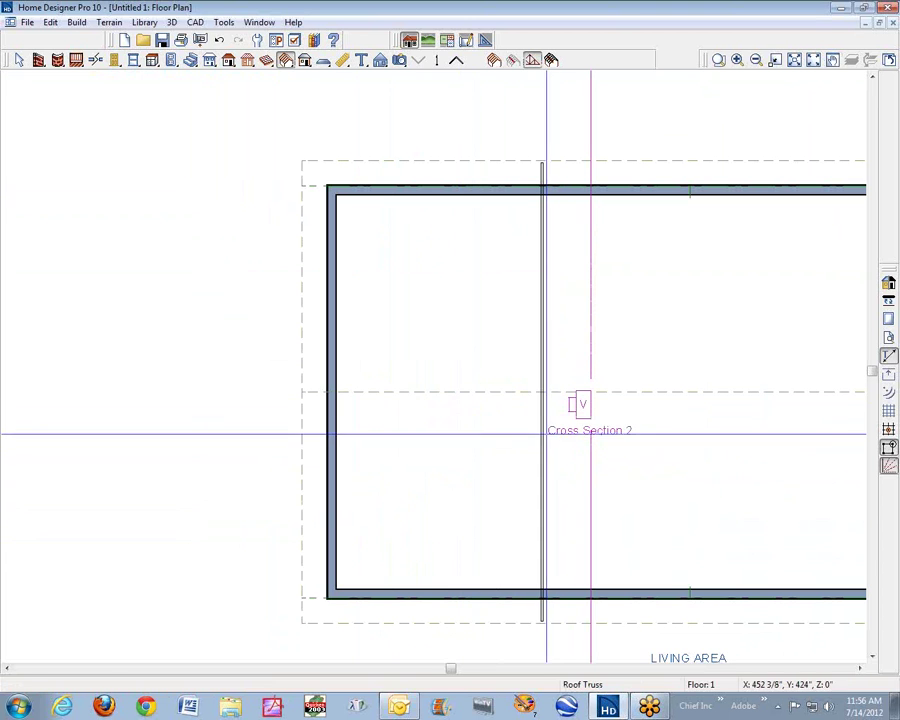
right_click(542, 440)
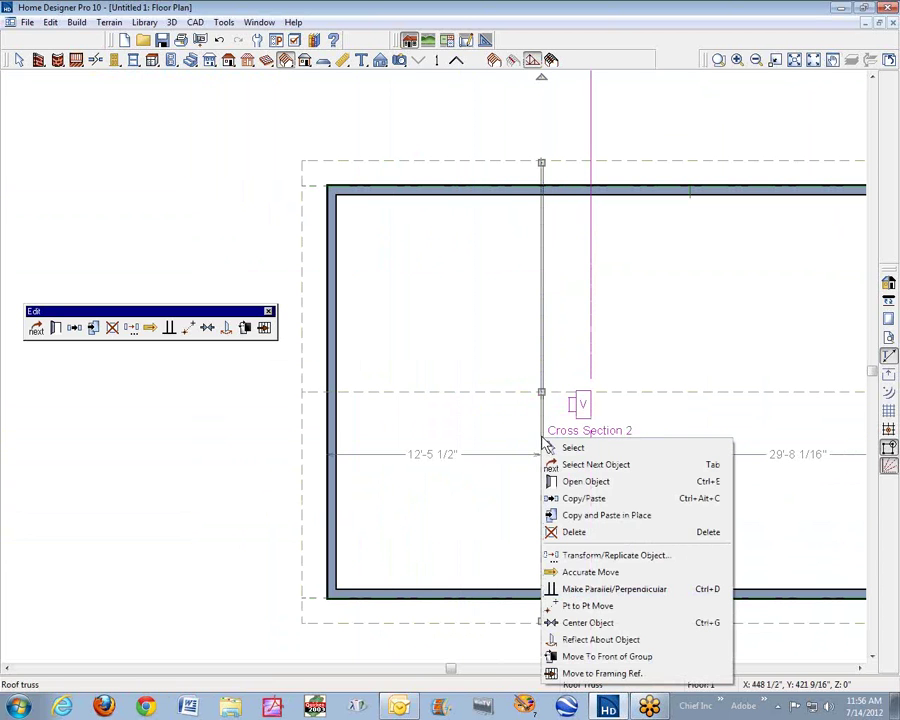
left_click(606, 515)
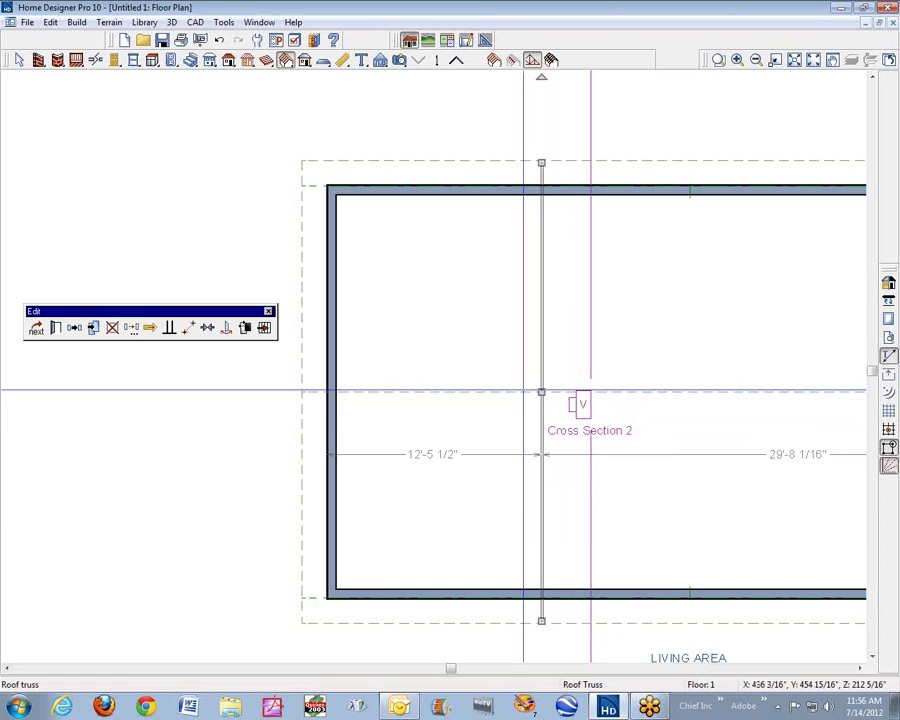
left_click_drag(541, 391, 333, 396)
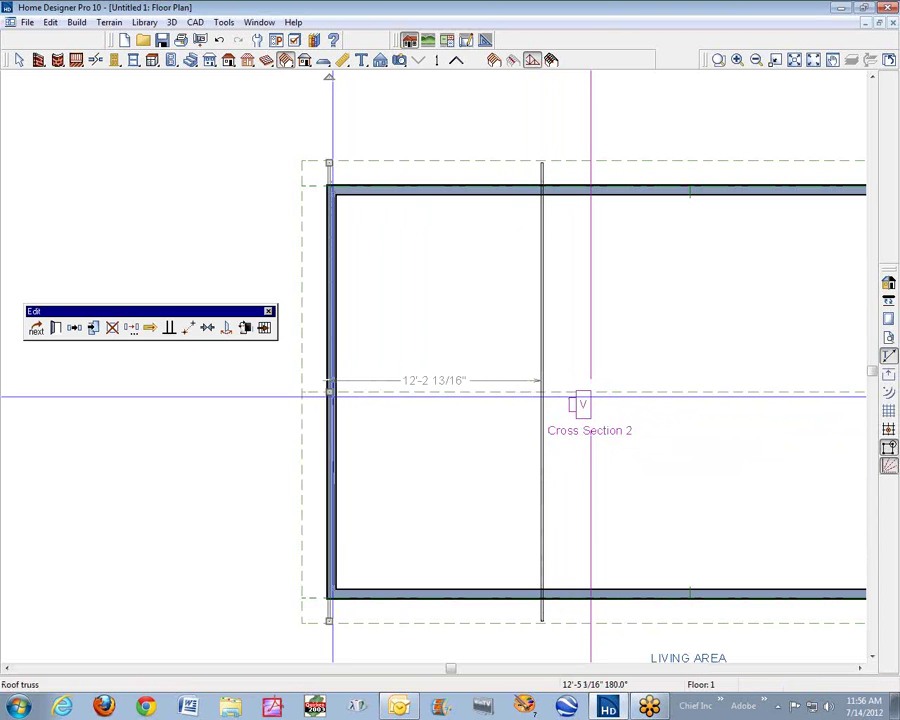
Specify the roof truss on the left end wall as an End Truss and force the truss to rebuild
left_click(55, 333)
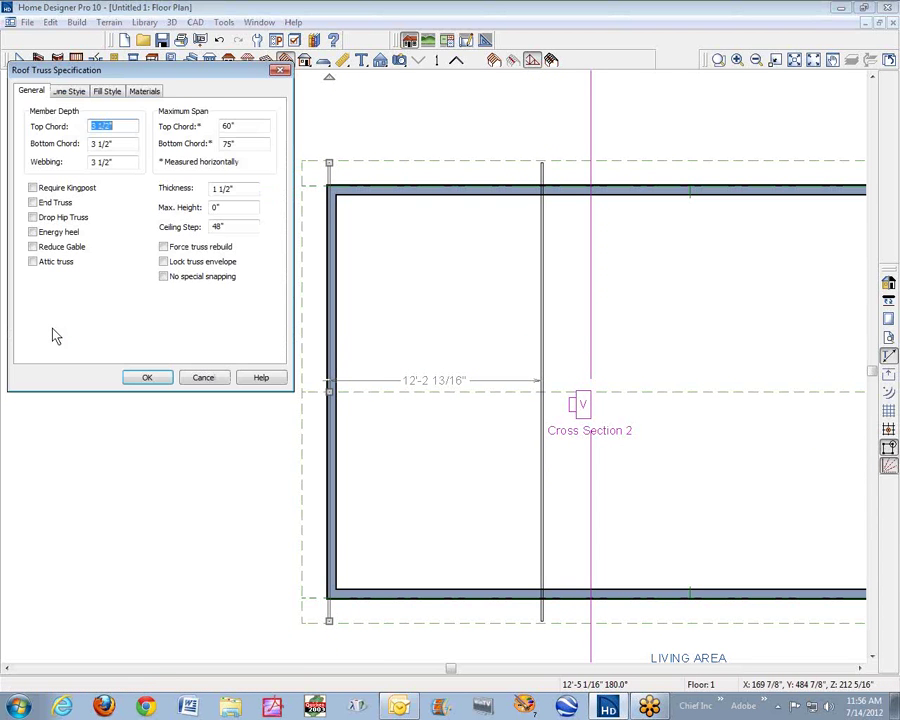
left_click(170, 251)
left_click(33, 202)
left_click(157, 378)
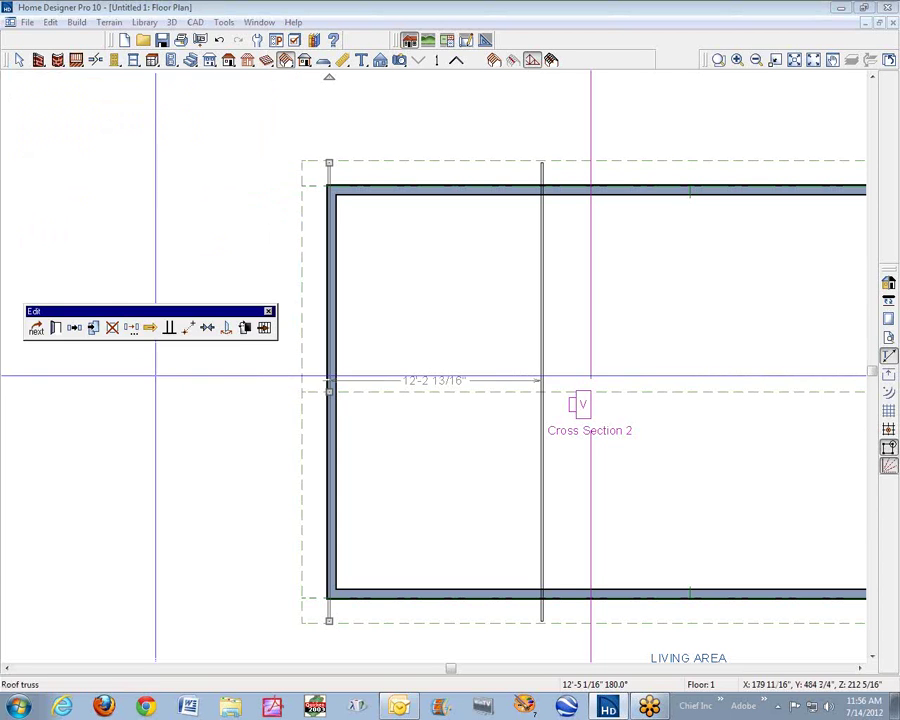
key("Escape")
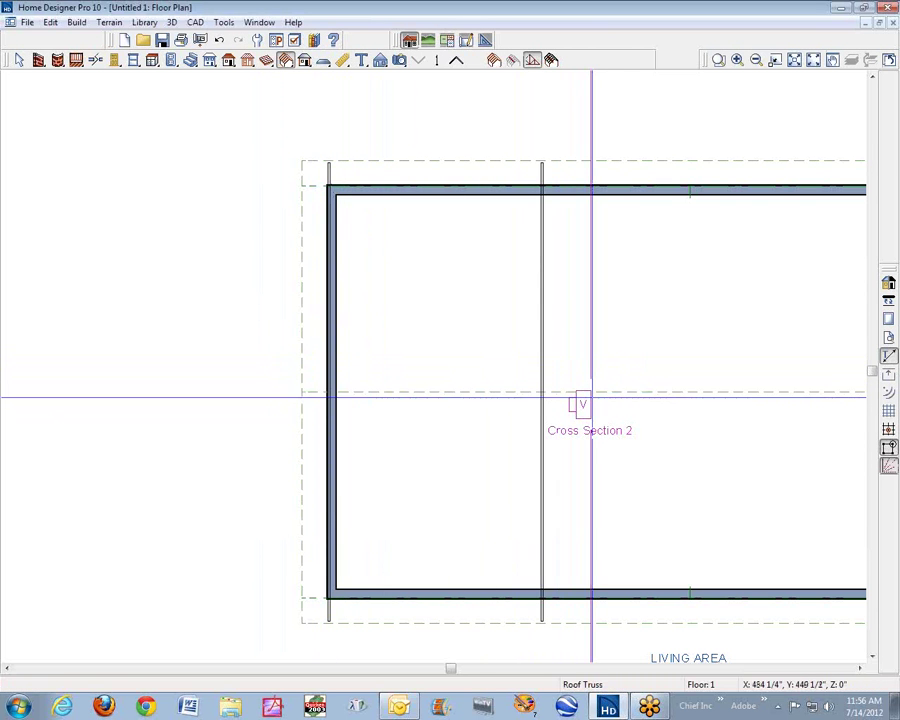
Close Cross Section 2 and create a backclipped cross section looking right across the interior truss, then return to the floor plan
double_click(578, 412)
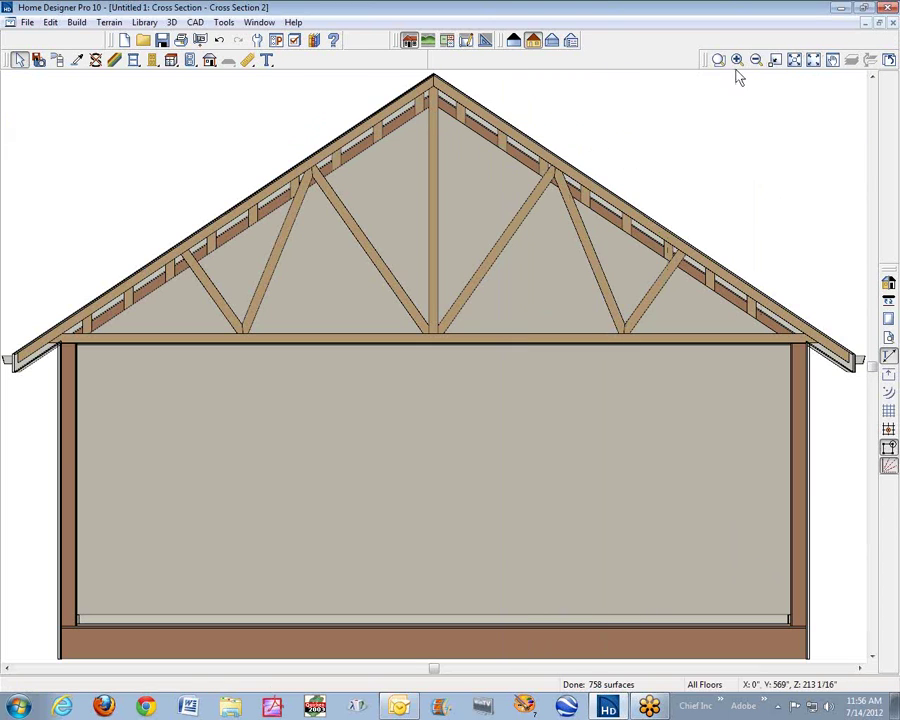
left_click(893, 23)
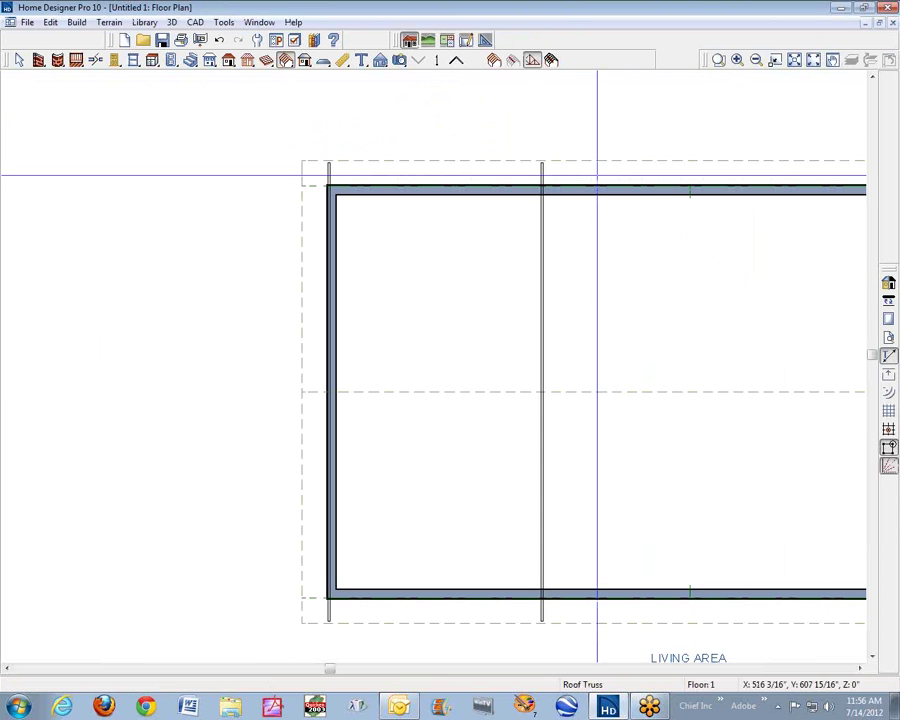
left_click(381, 61)
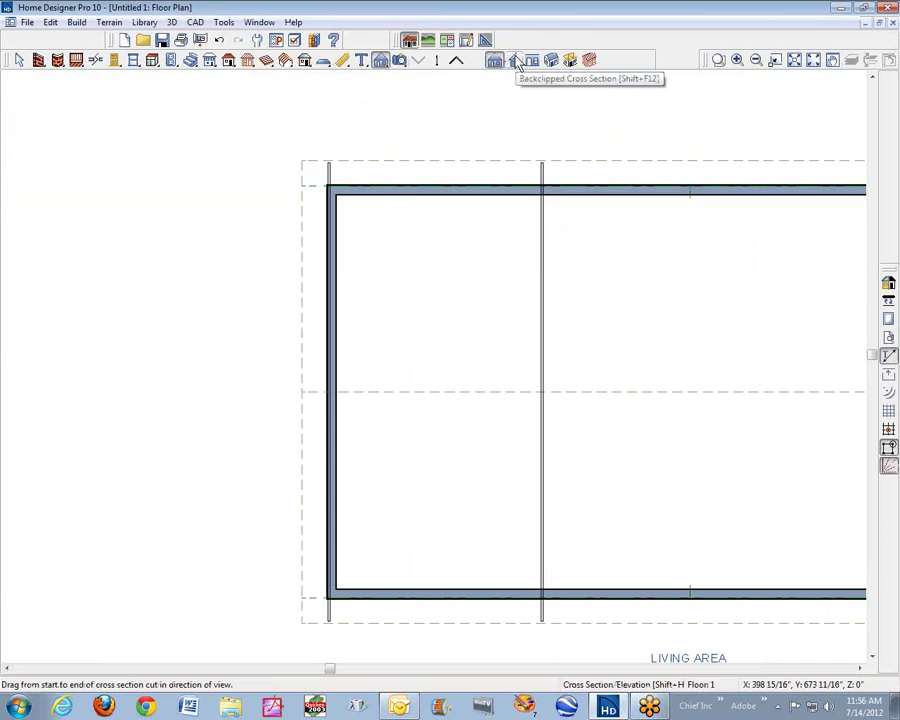
left_click(513, 60)
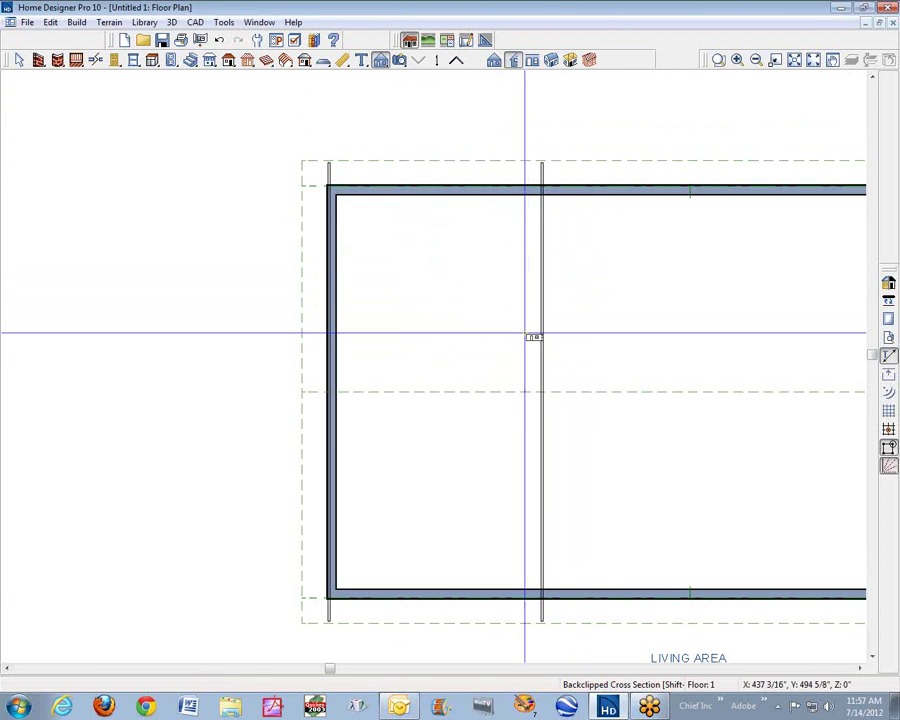
left_click_drag(520, 336, 566, 338)
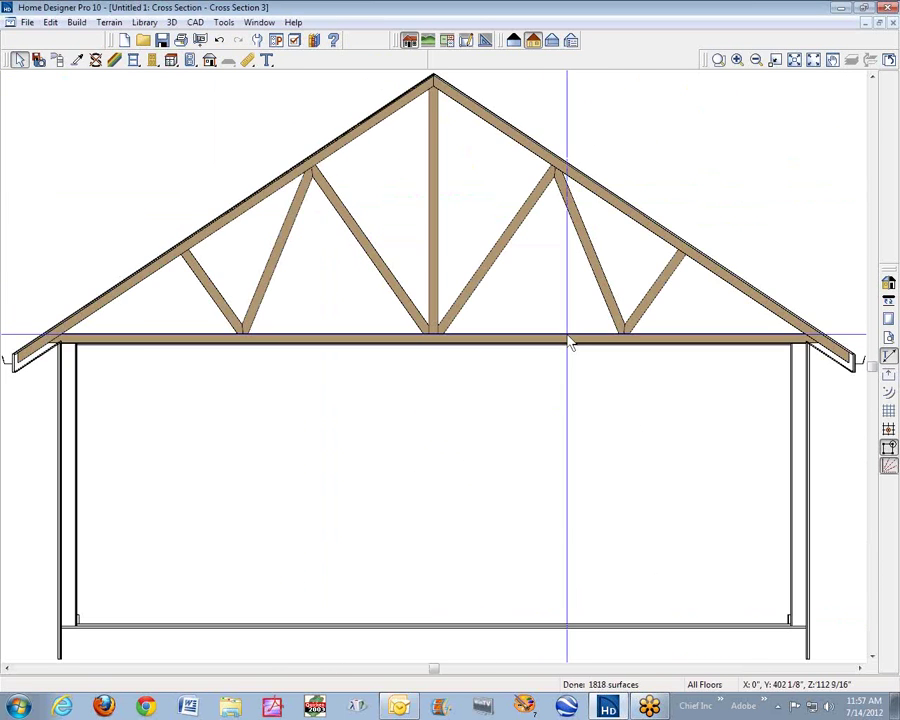
scroll(589, 358, "down", 1)
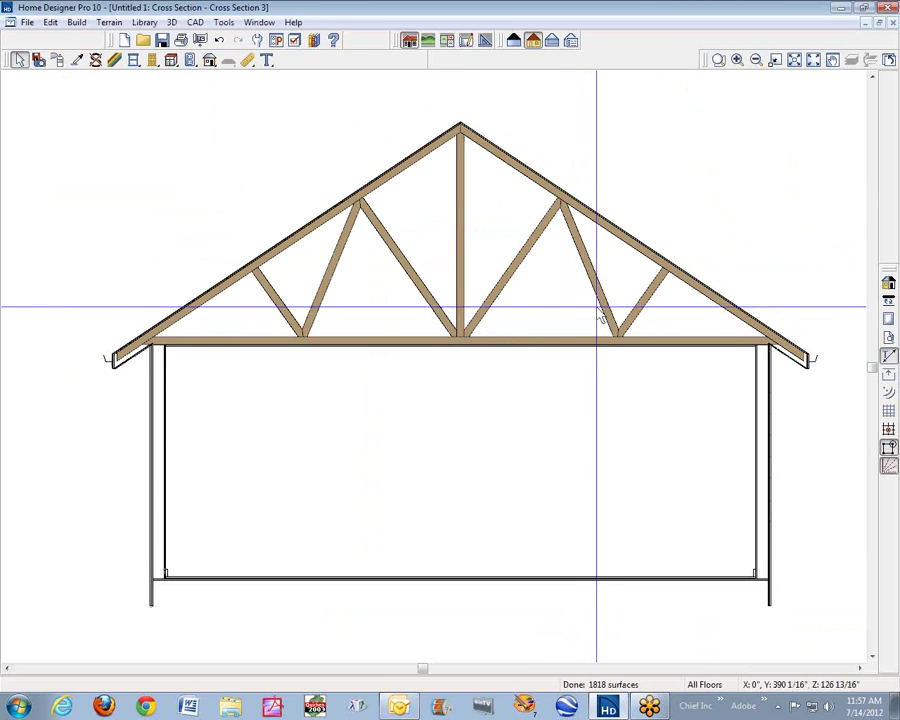
key("ctrl+F4")
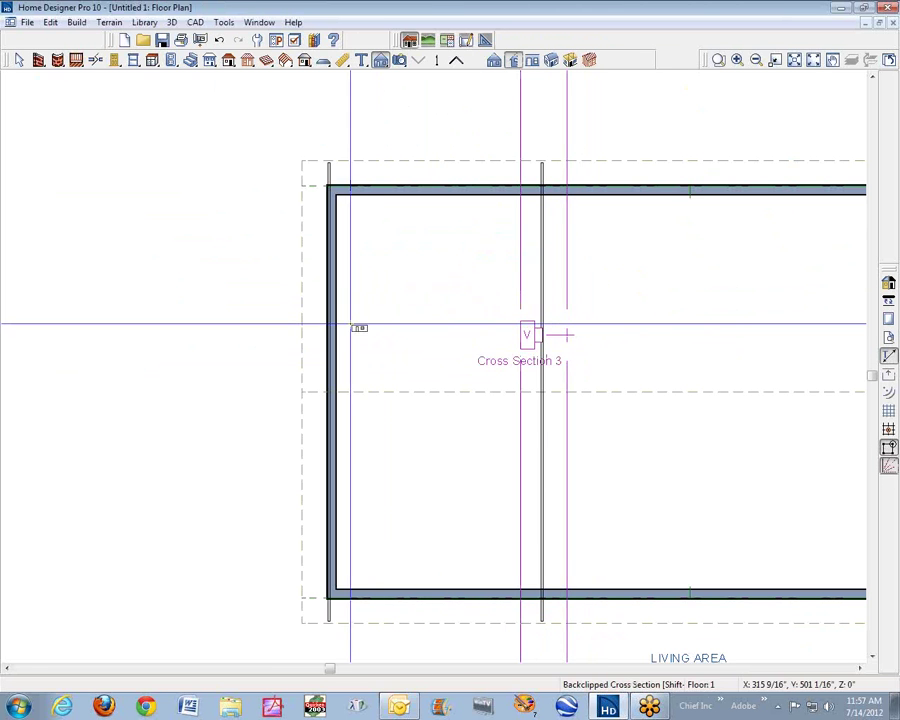
Create a backclipped cross section looking left through the left end wall truss, check its layer display and return to the floor plan
left_click_drag(354, 323, 290, 334)
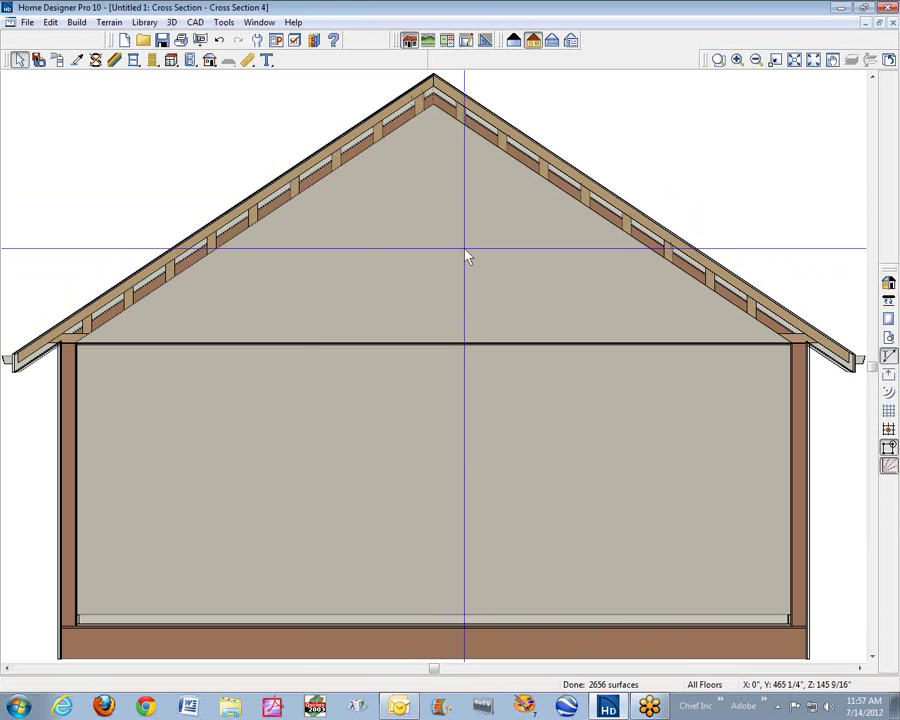
left_click(295, 41)
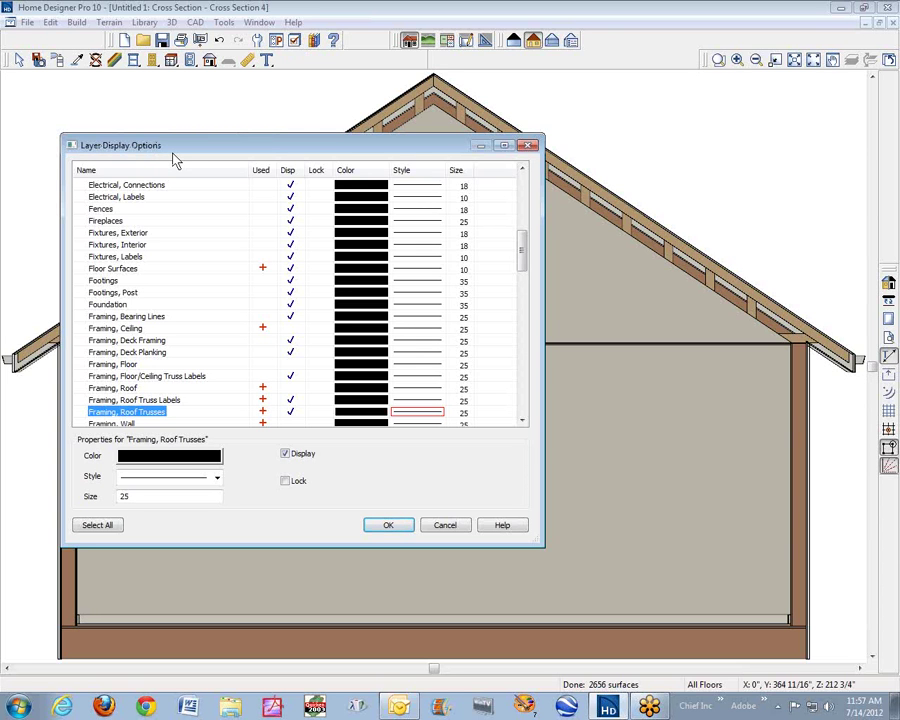
left_click(527, 146)
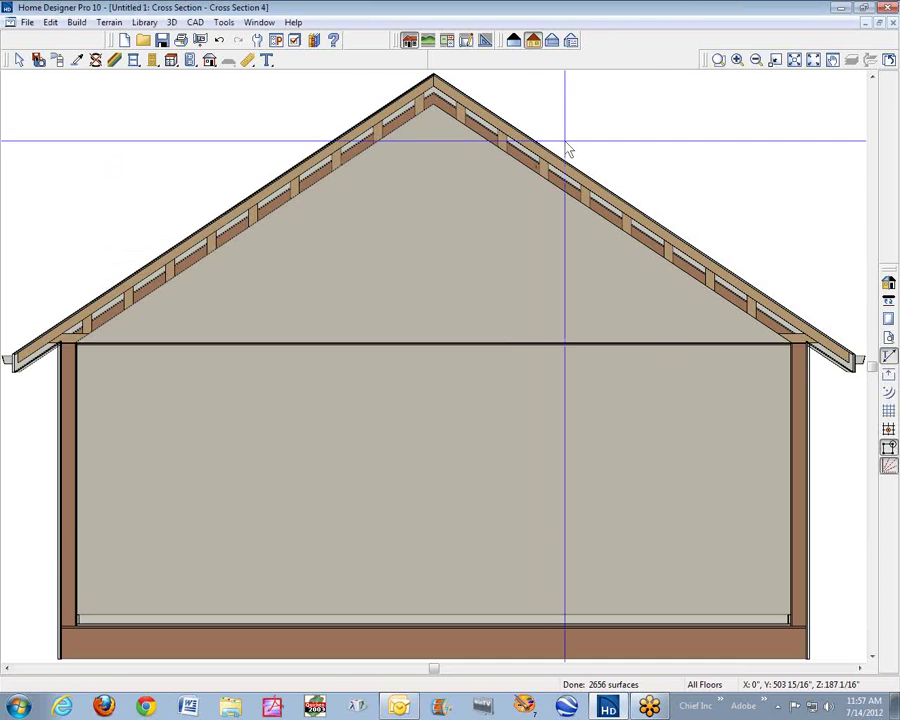
key("ctrl+F4")
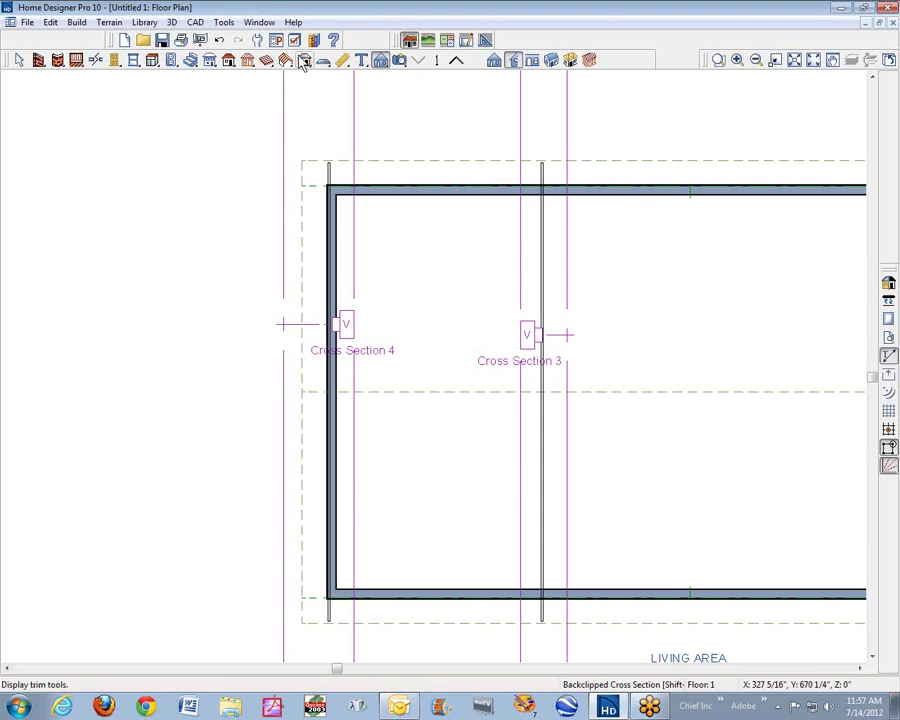
left_click(229, 23)
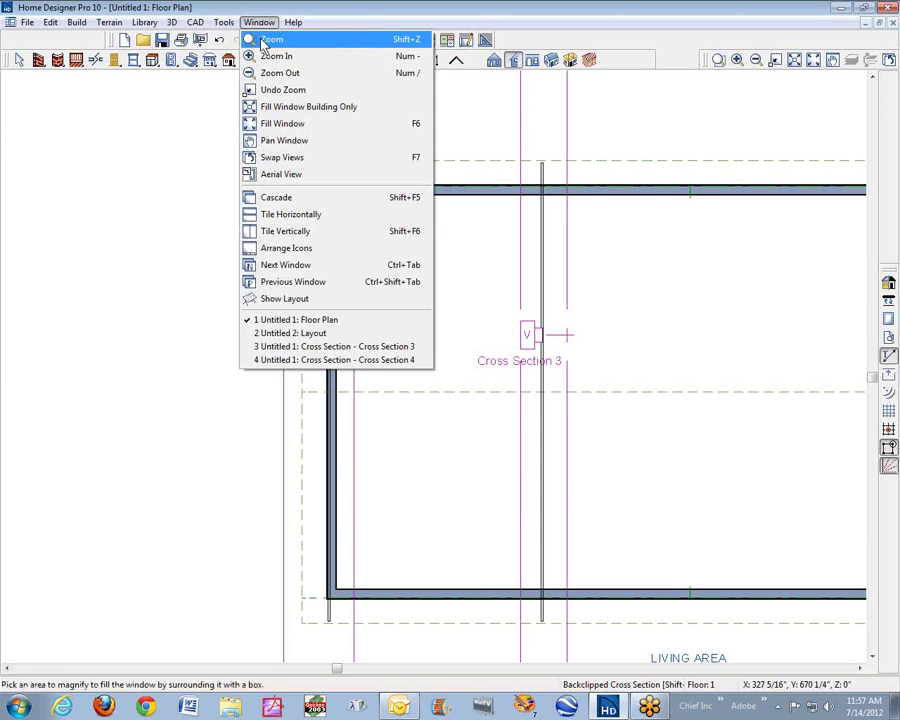
mouse_move(258, 41)
left_click(369, 44)
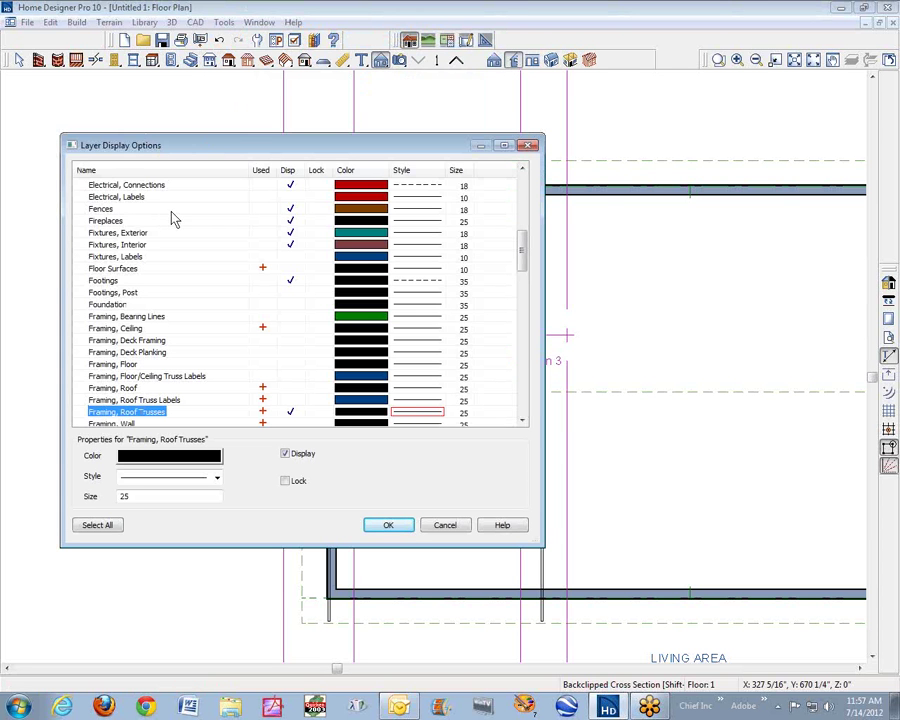
left_click(529, 148)
Switch to Cross Section 3 and turn off the display of the "Walls, Attic" layer
key("ctrl+Tab")
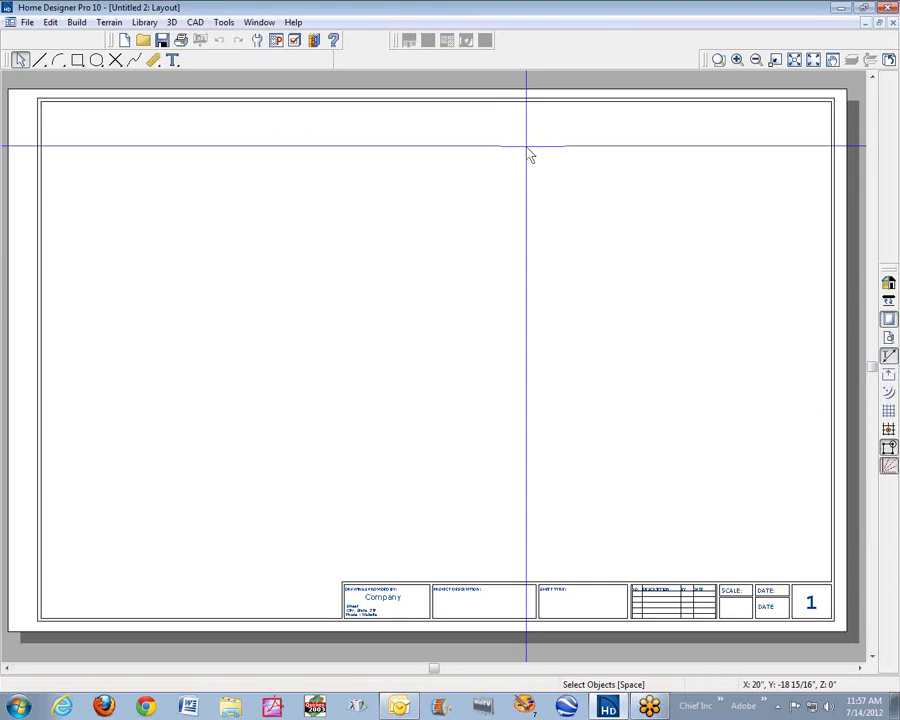
key("ctrl+Tab")
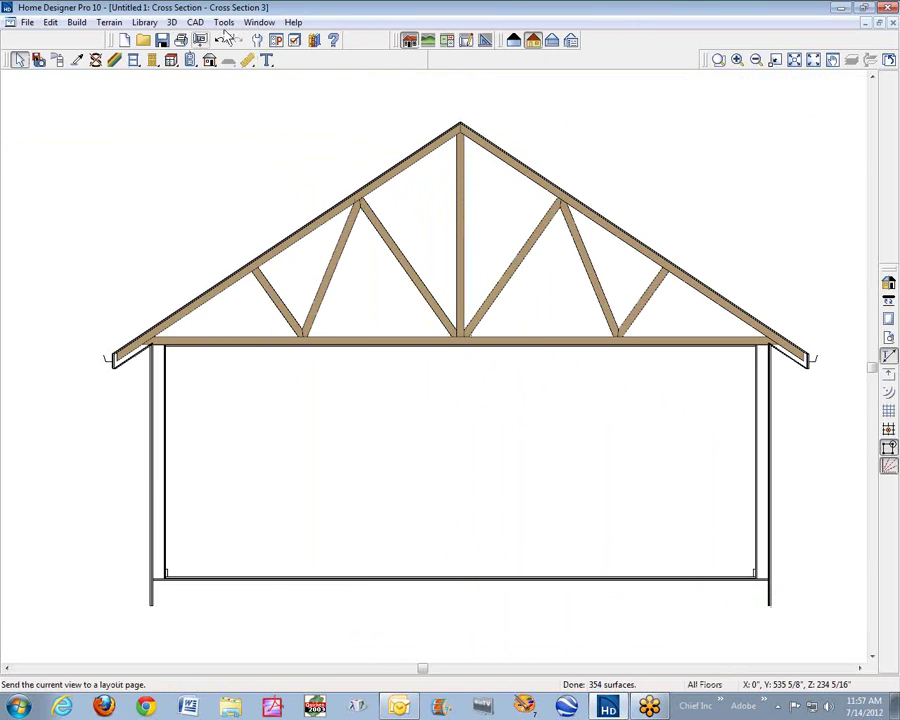
left_click(295, 41)
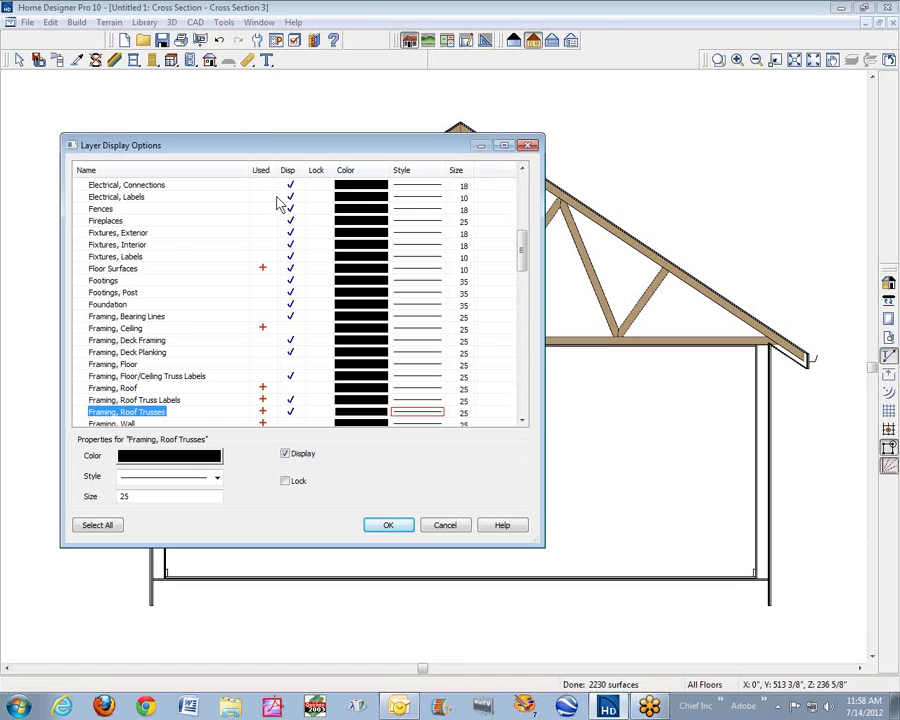
scroll(281, 203, "down", 4)
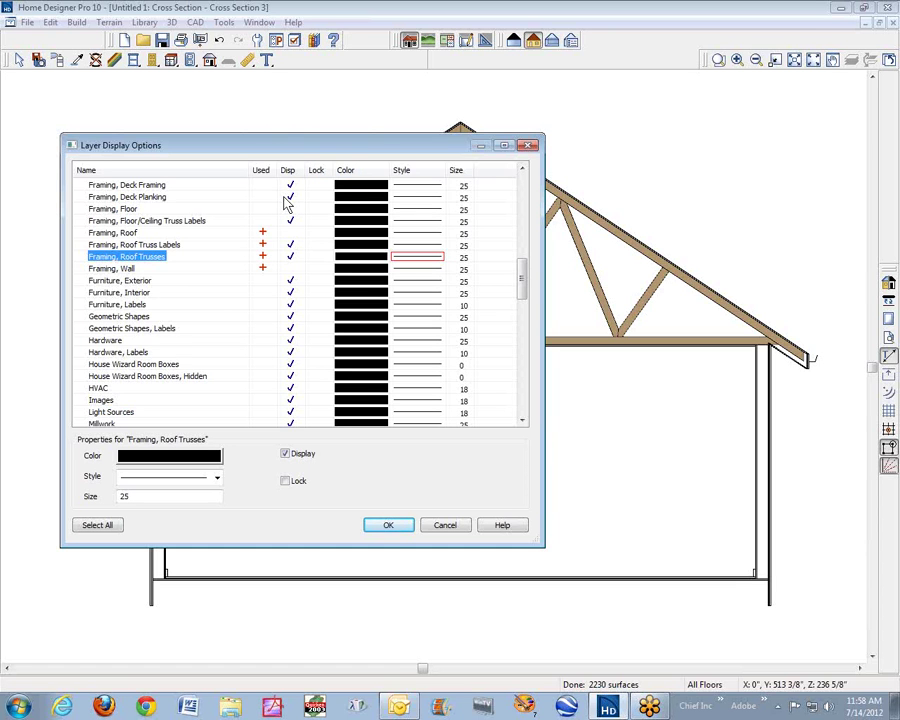
scroll(287, 203, "up", 4)
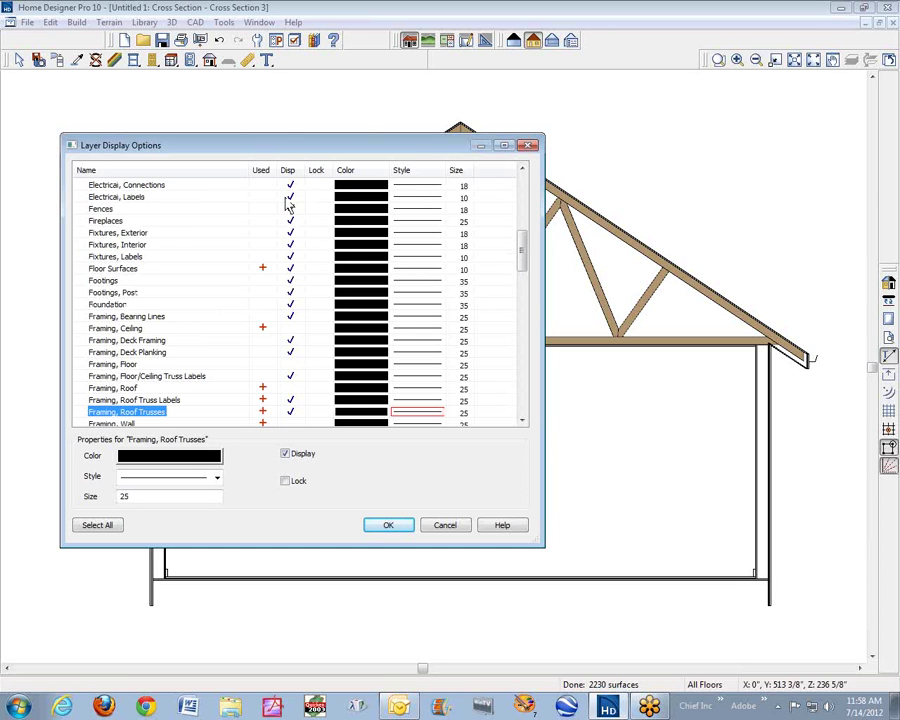
scroll(288, 205, "down", 4)
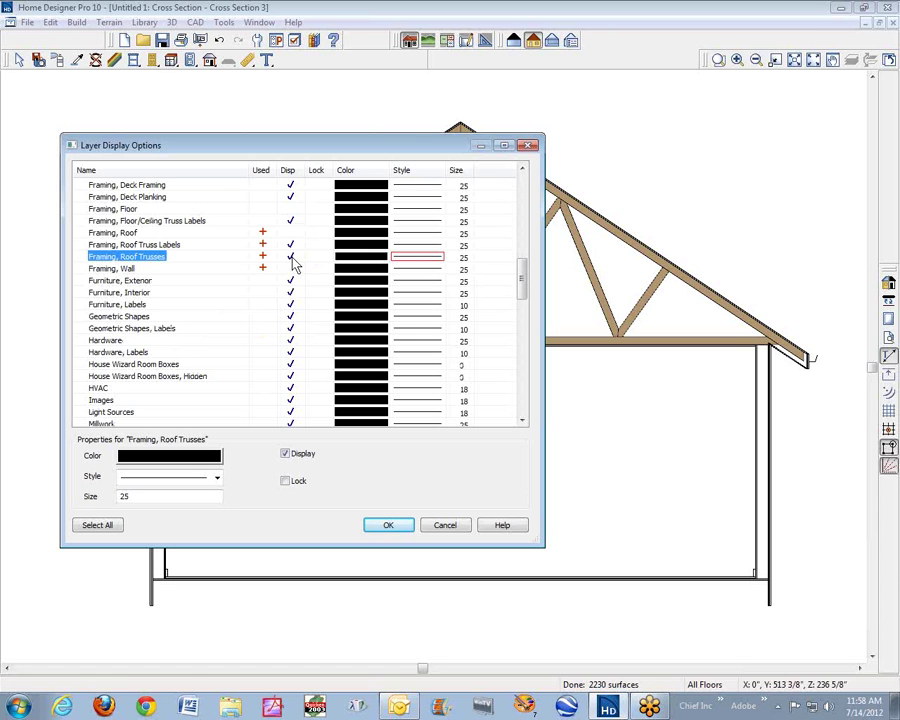
key("w")
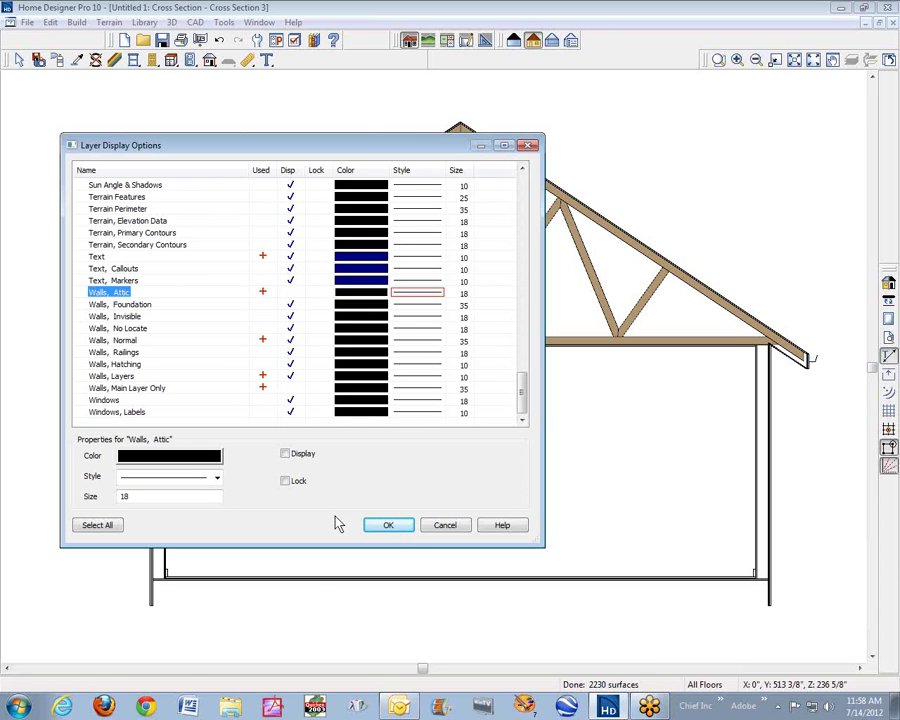
left_click(388, 525)
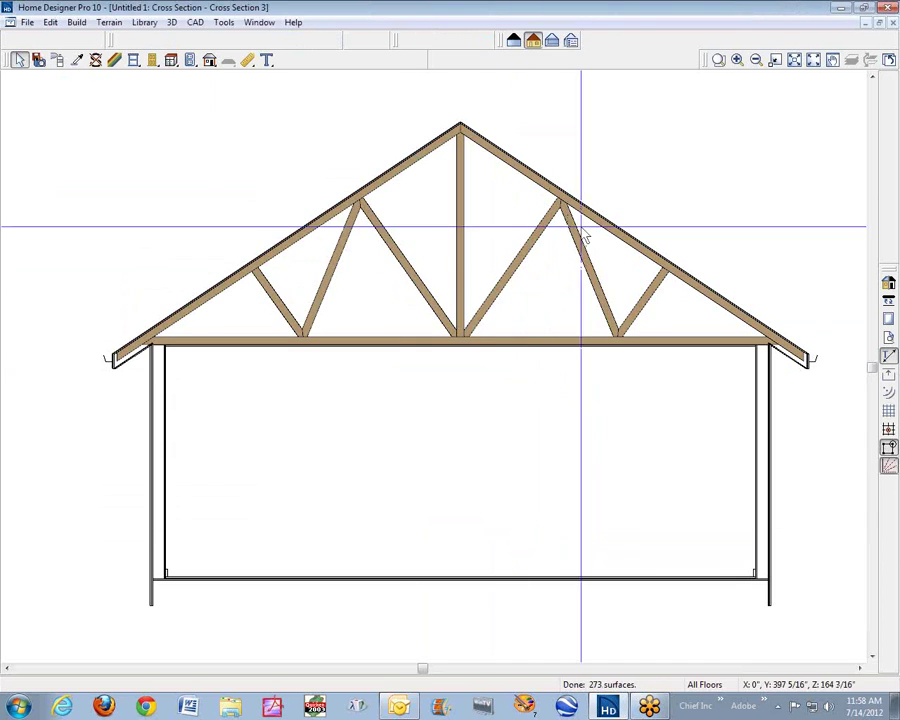
Switch to Cross Section 4 and turn off the display of the Roof Planes and the Roofs Baseline Polylines, Baselines and Frieze Moldings layers
left_click(627, 221)
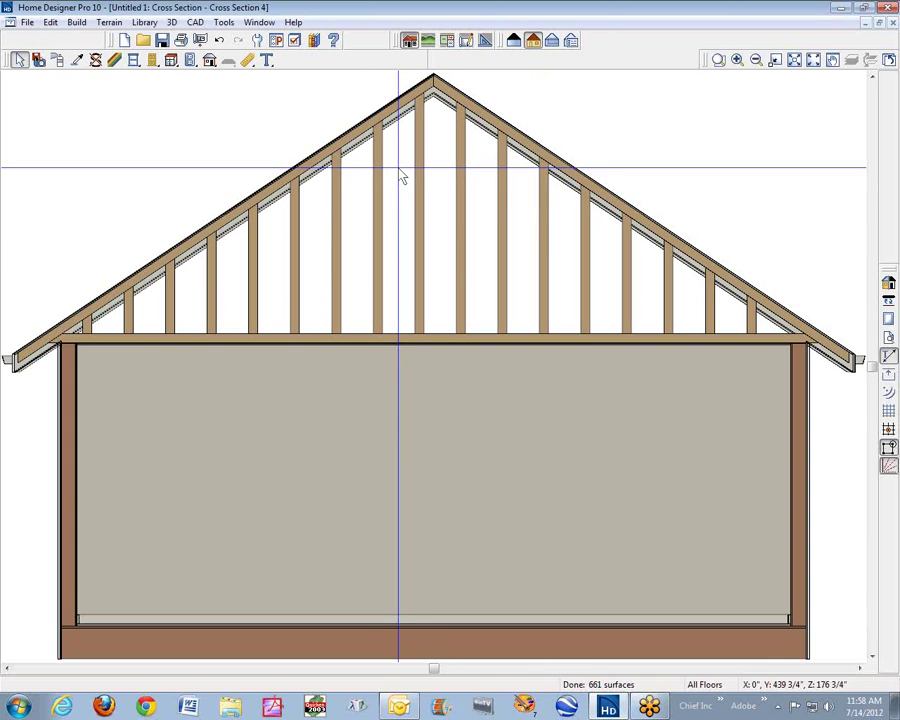
scroll(415, 172, "down", 1)
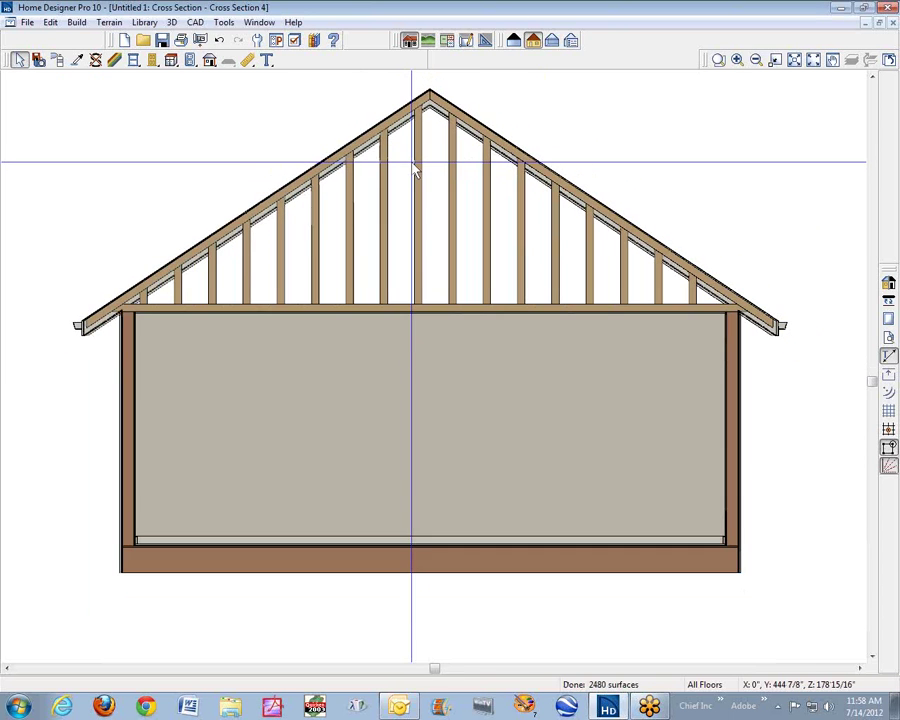
left_click(295, 40)
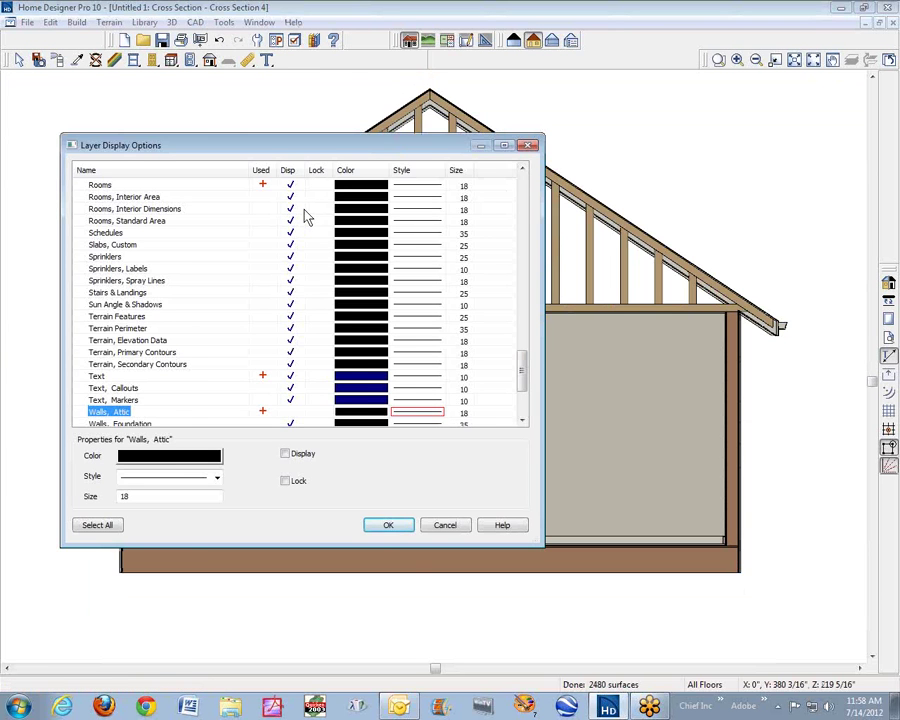
key("r")
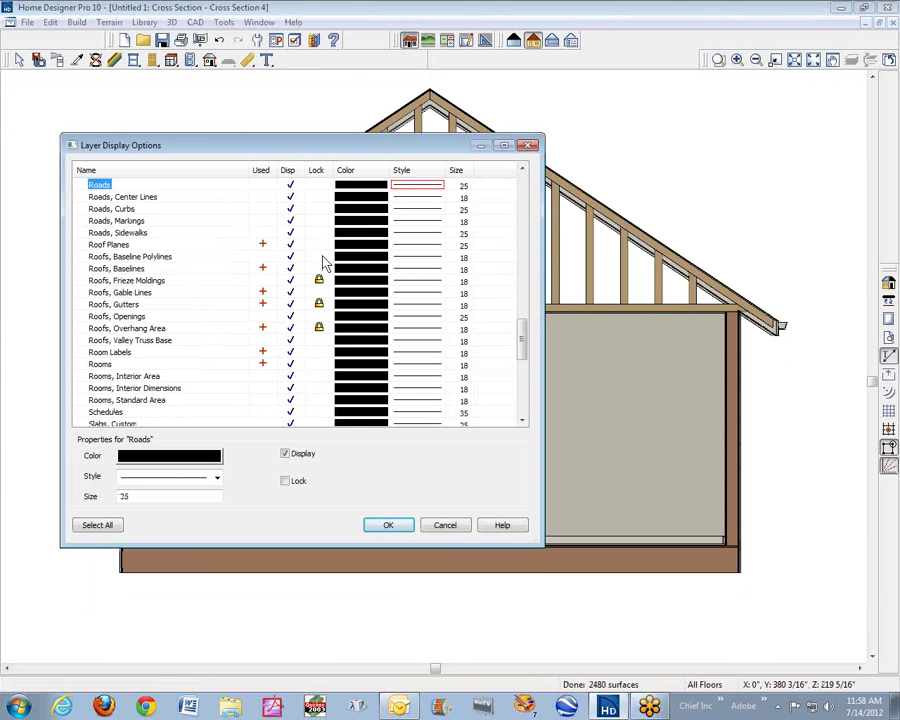
left_click(292, 245)
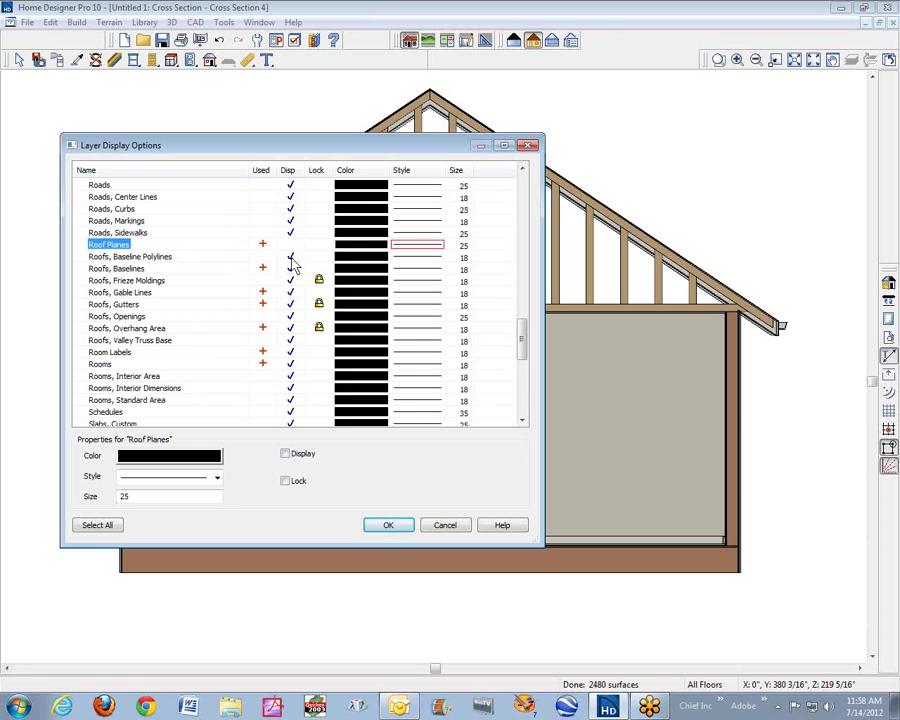
left_click(291, 258)
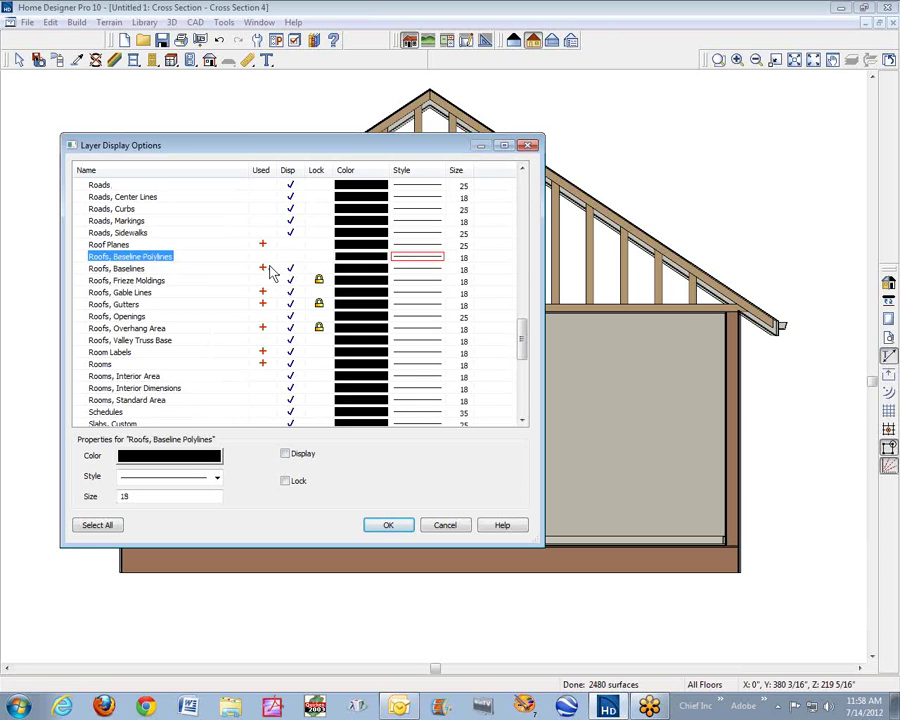
left_click(291, 269)
left_click(291, 281)
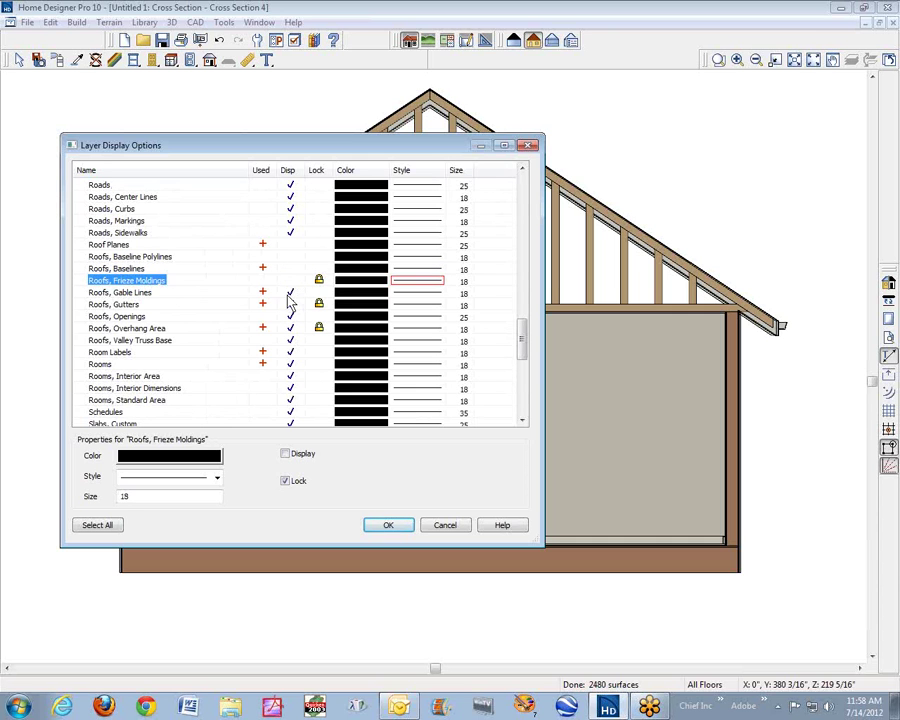
Turn off the display of the Roofs Gable Lines, Gutters, Openings, Overhang Area and Valley Truss Base layers and apply the layer changes
left_click(291, 293)
left_click(291, 305)
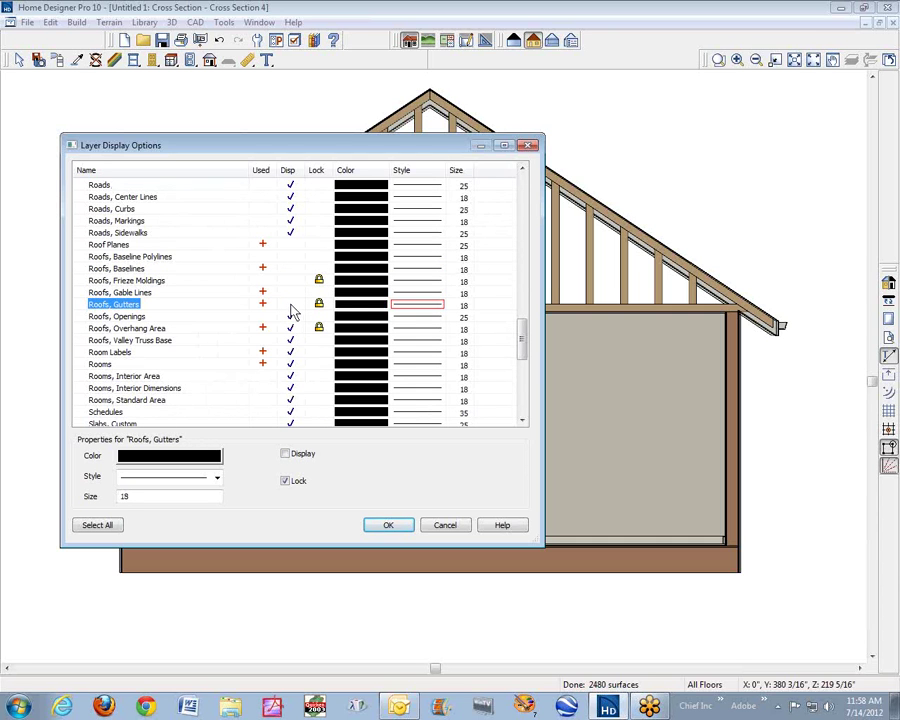
left_click(290, 318)
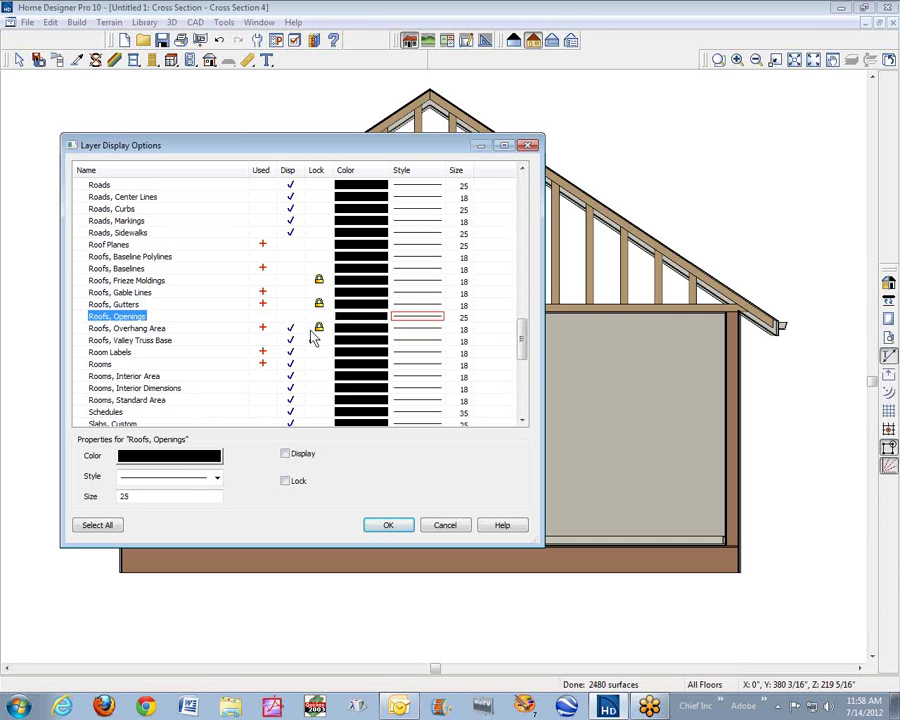
left_click(290, 329)
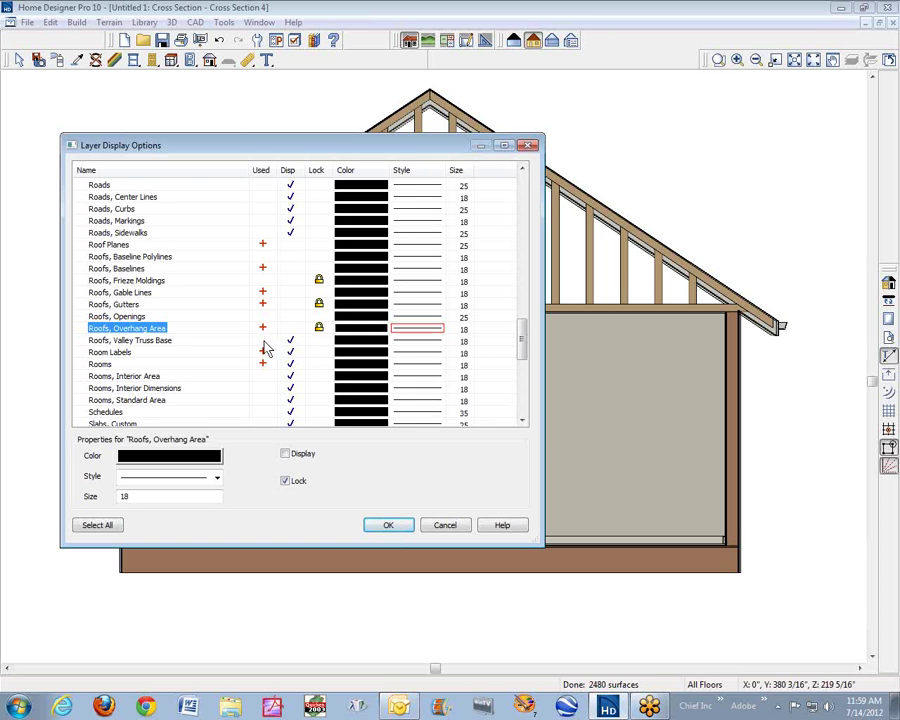
left_click(291, 341)
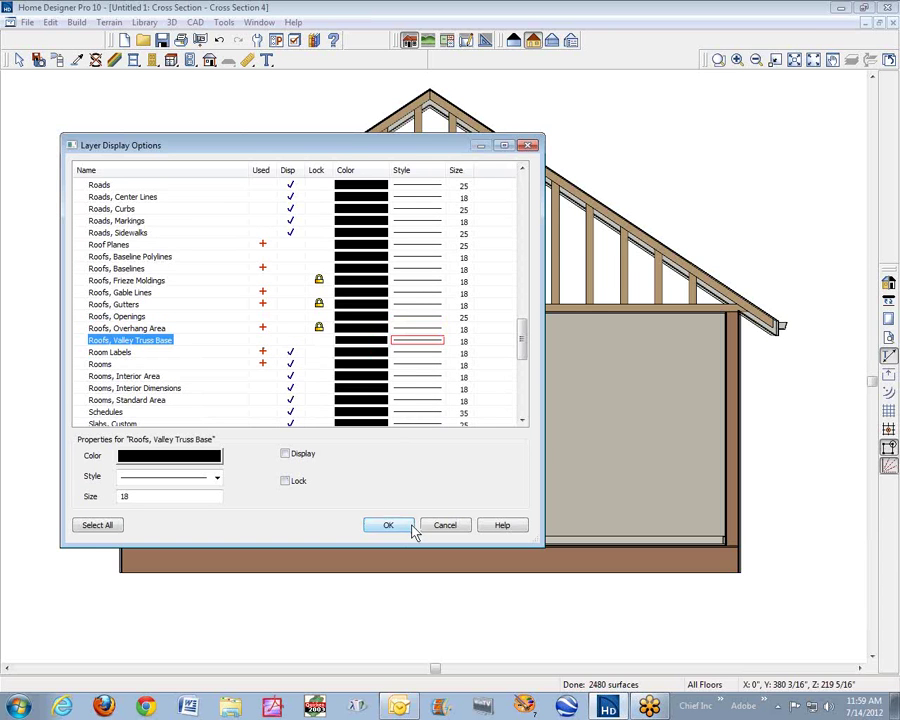
left_click(408, 526)
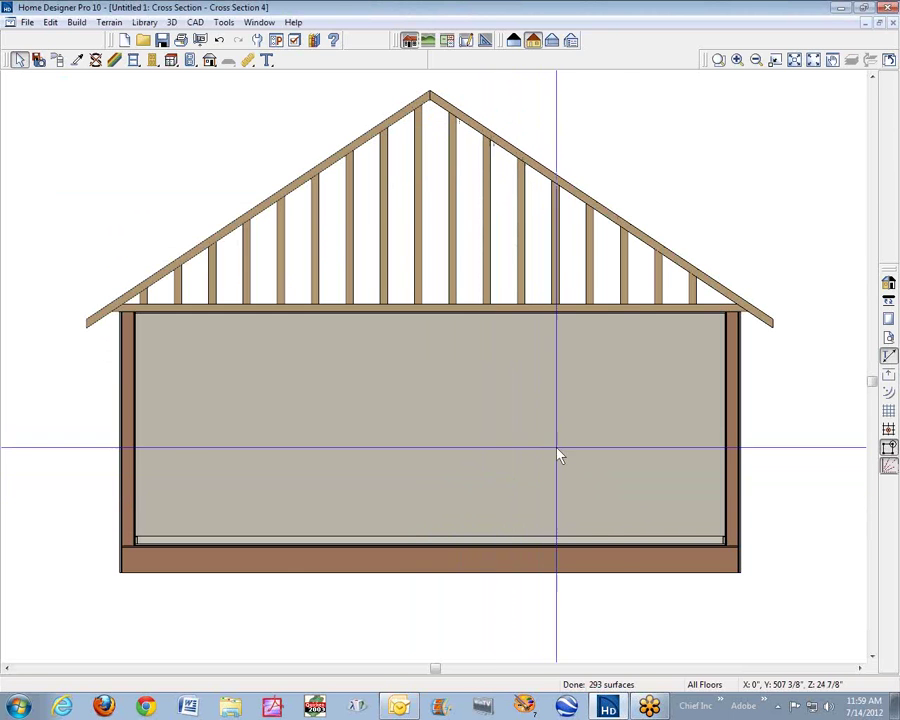
Try to dimension the right top chord from ridge to tail with End to End Dimension, deleting each dimension line placed
left_click(246, 63)
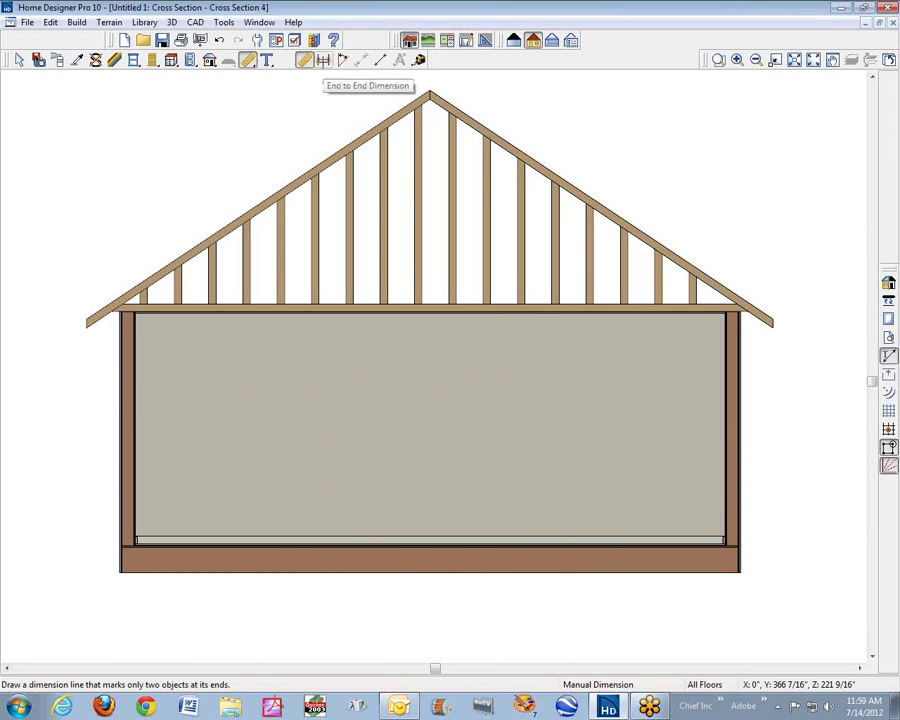
left_click(323, 60)
left_click_drag(430, 93, 771, 321)
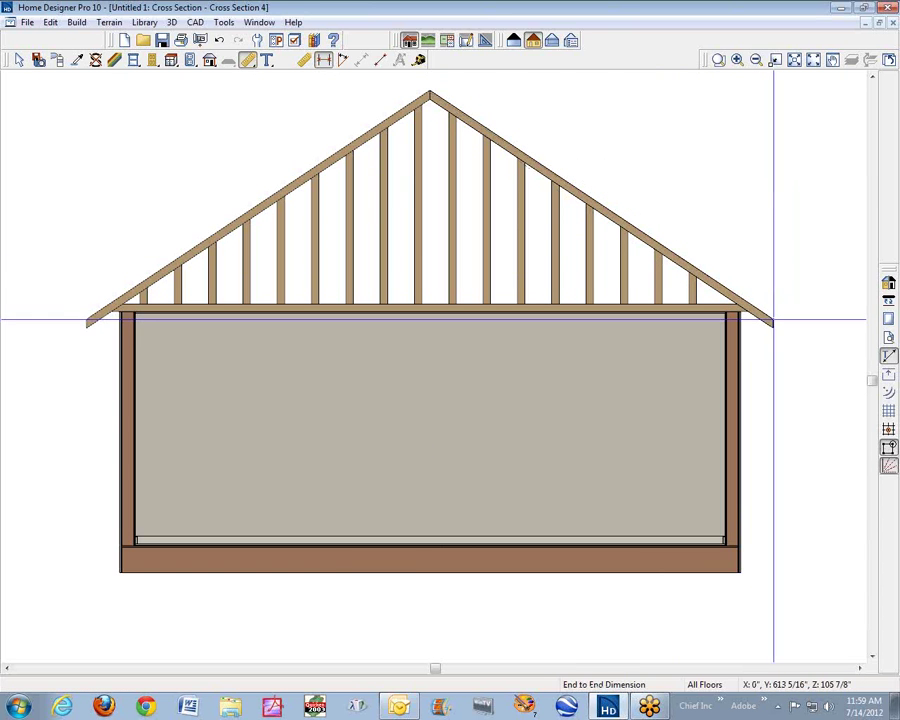
left_click_drag(770, 318, 430, 92)
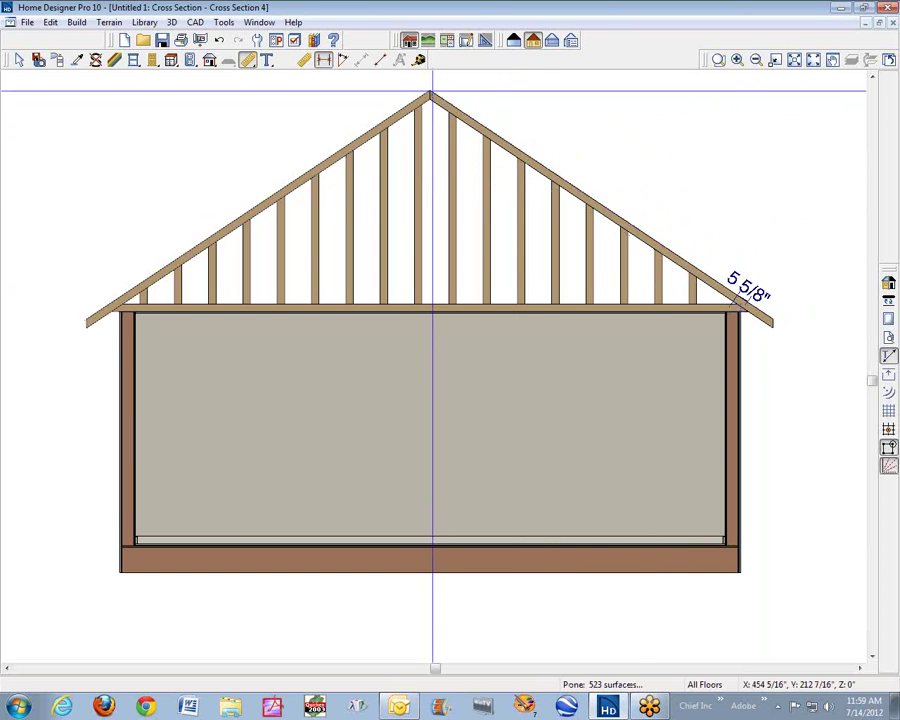
left_click(752, 298)
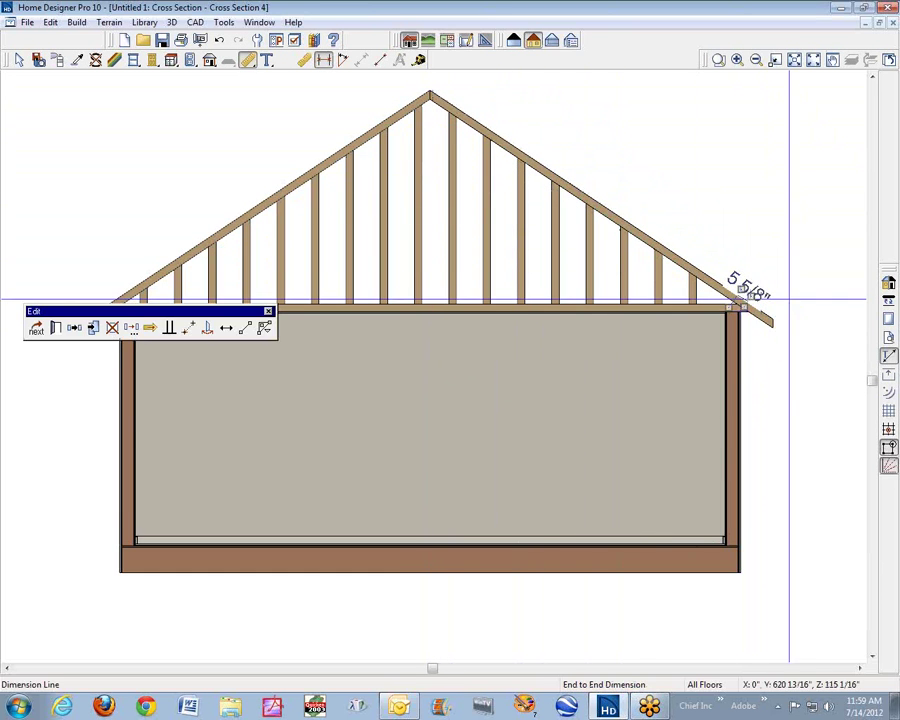
key("Delete")
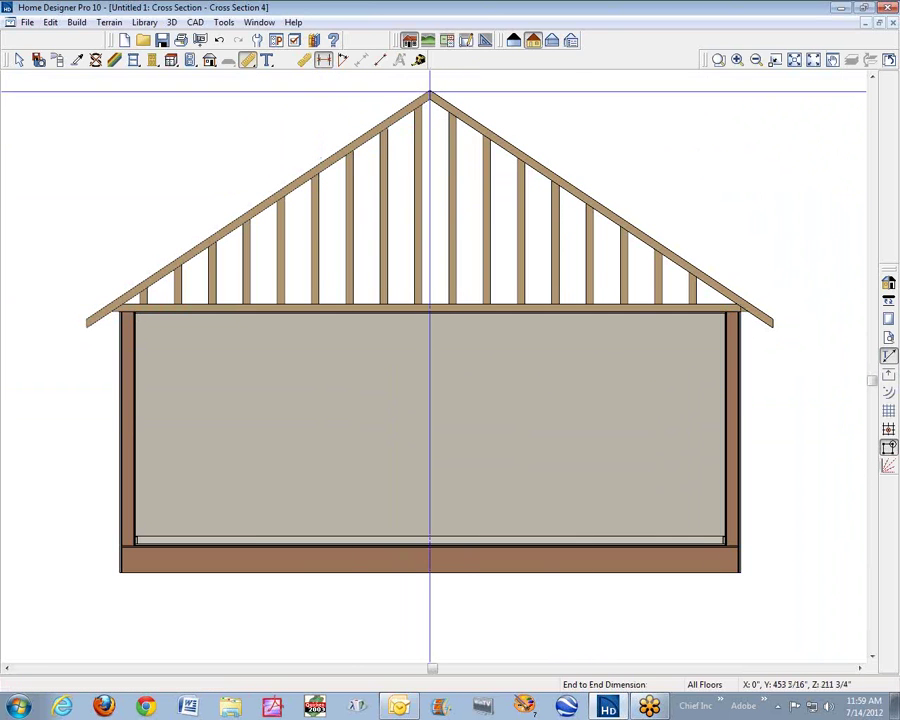
left_click_drag(431, 93, 769, 317)
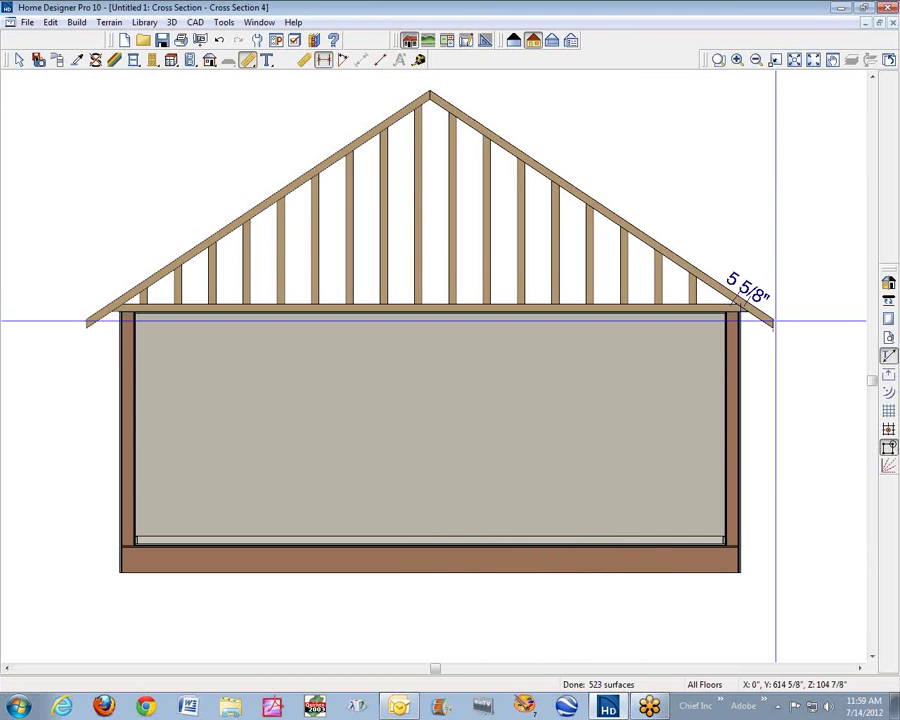
left_click(738, 298)
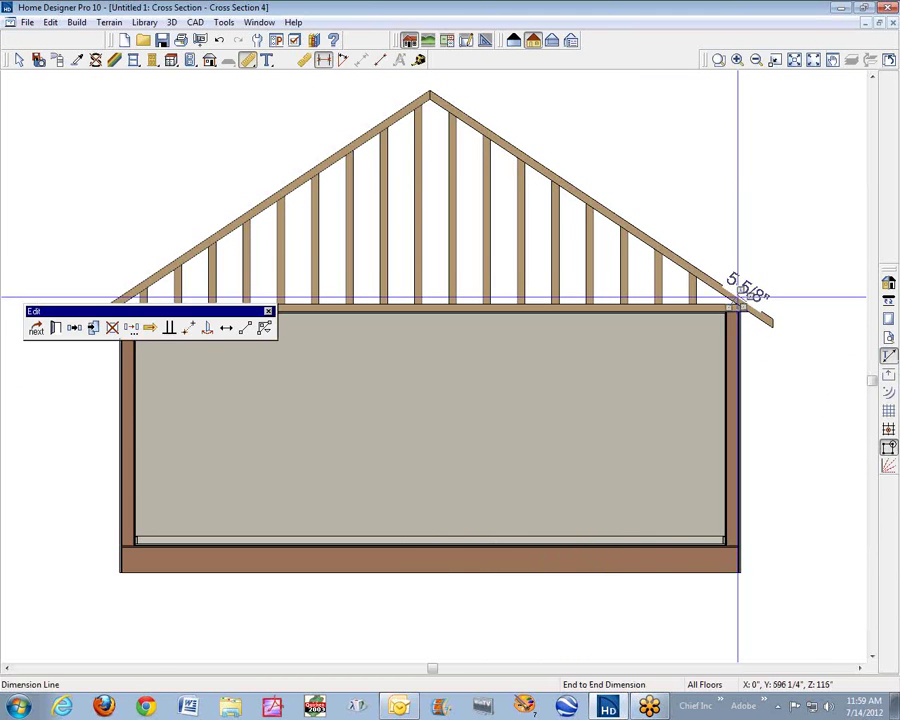
left_click_drag(730, 307, 427, 93)
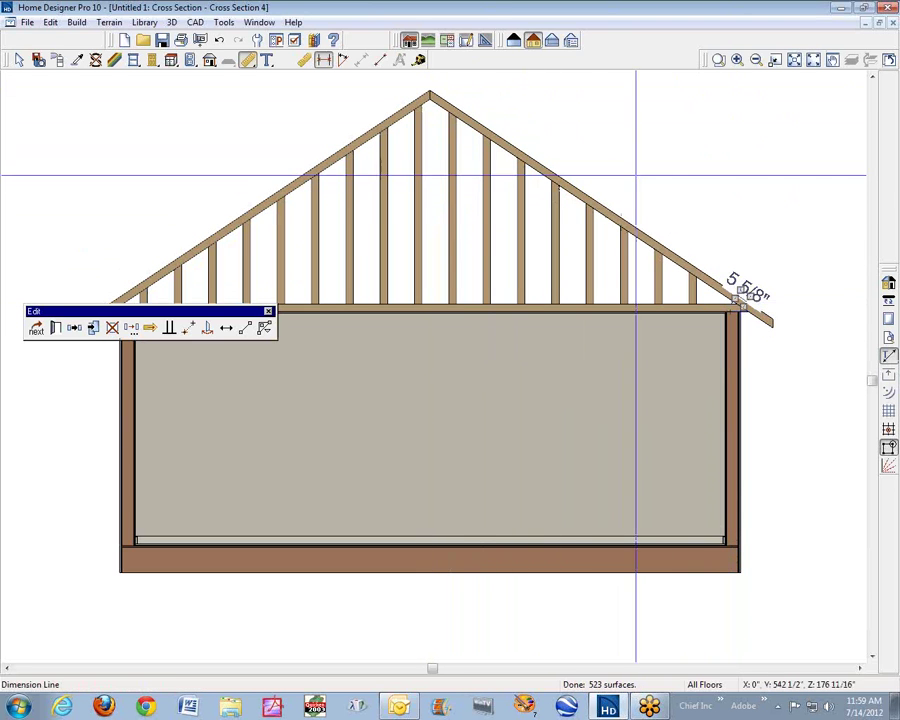
key("Delete")
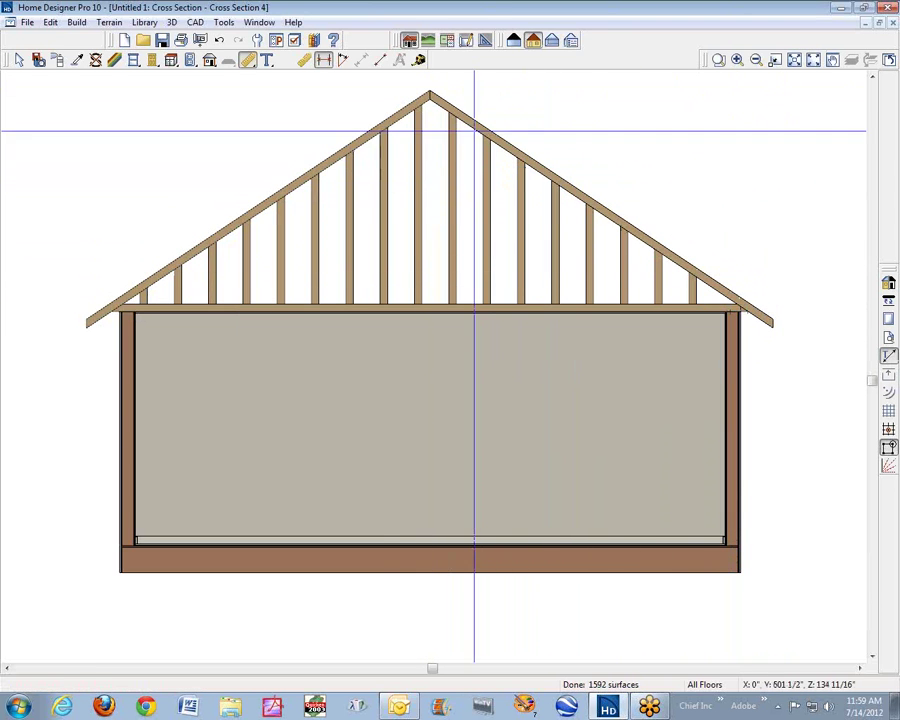
Add a point-to-point dimension along the right top chord from ridge peak to tail and offset its line above the chord
left_click(385, 65)
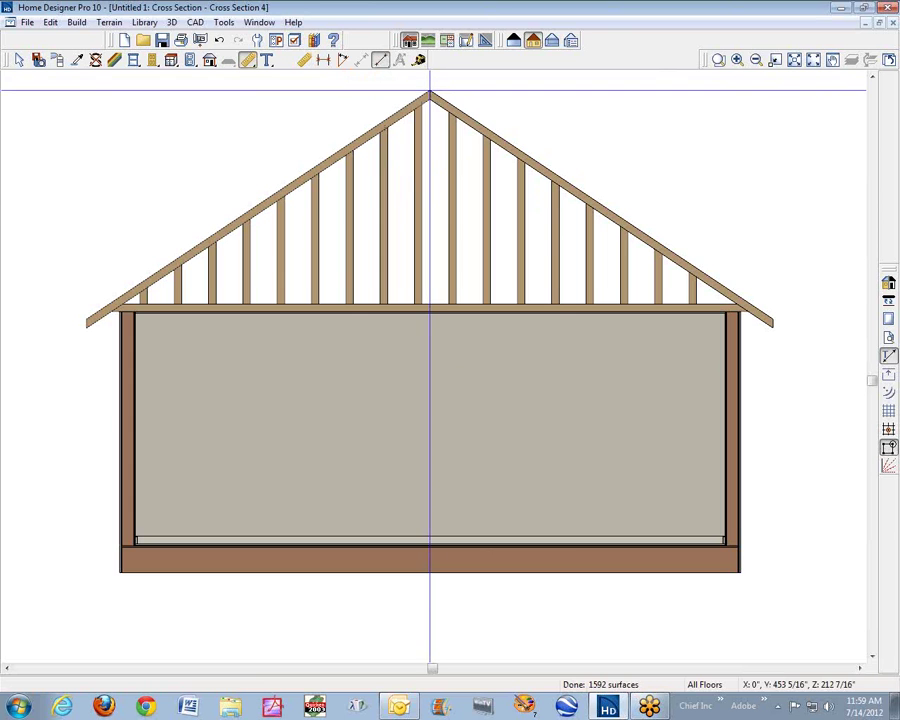
left_click_drag(430, 91, 772, 319)
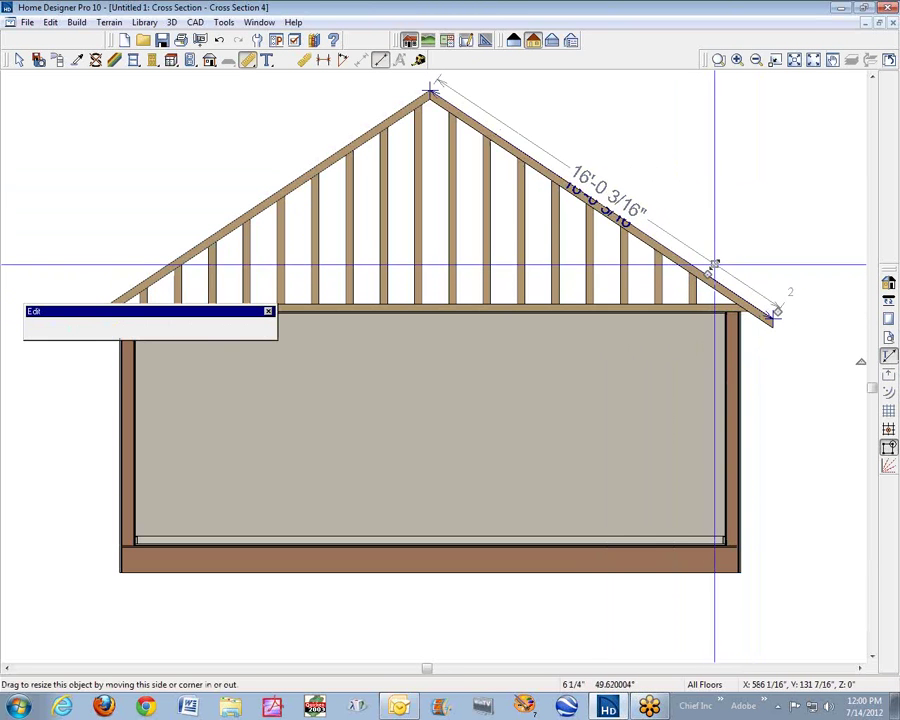
left_click(775, 309)
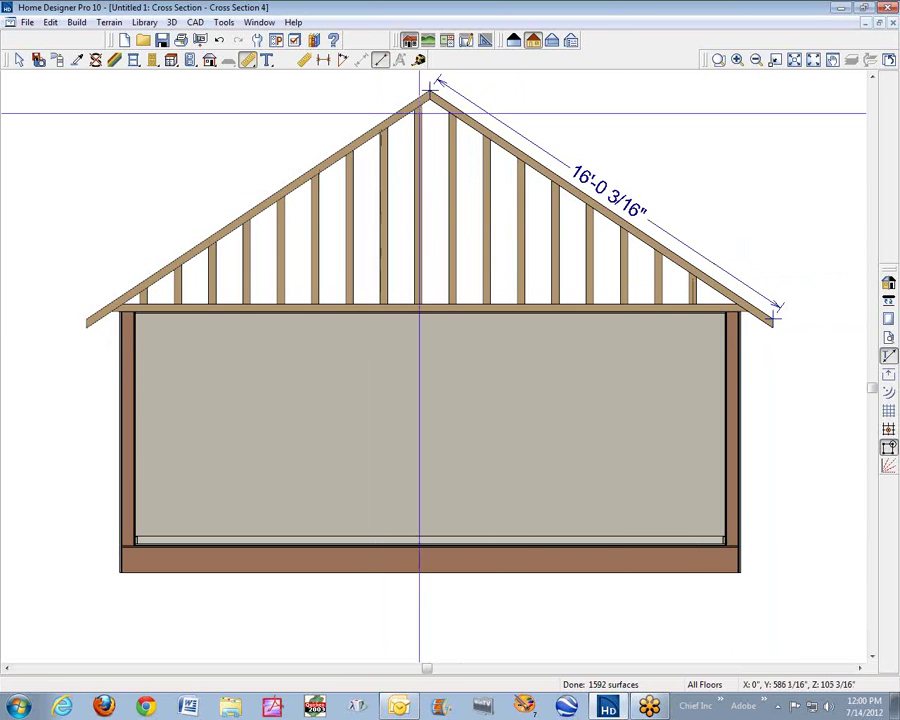
Add a point-to-point dimension along the left top chord from ridge peak to tail and offset its line above the chord
left_click_drag(422, 94, 86, 321)
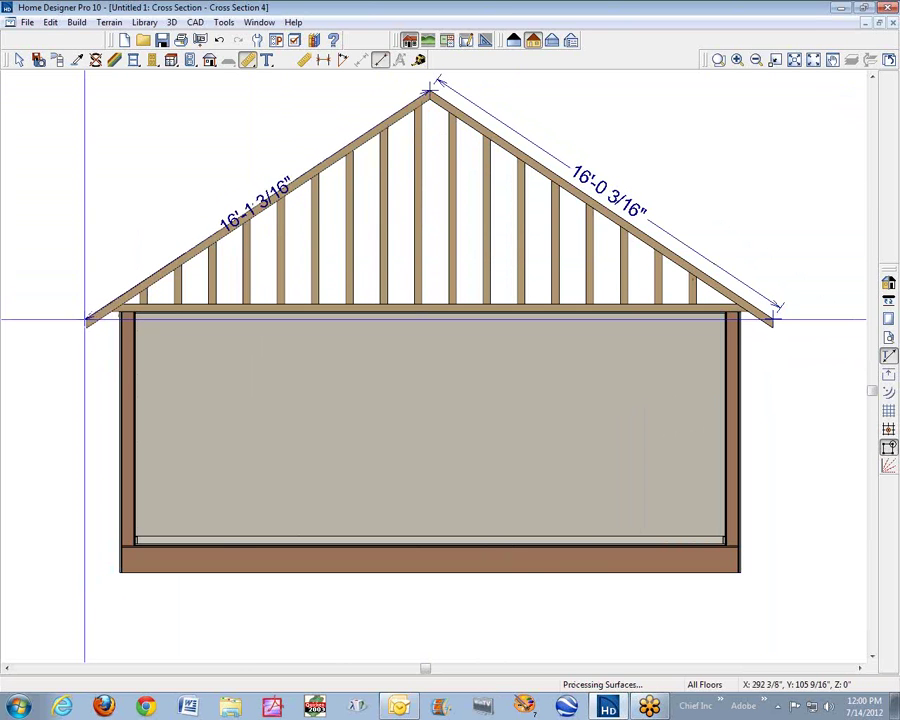
left_click(237, 215)
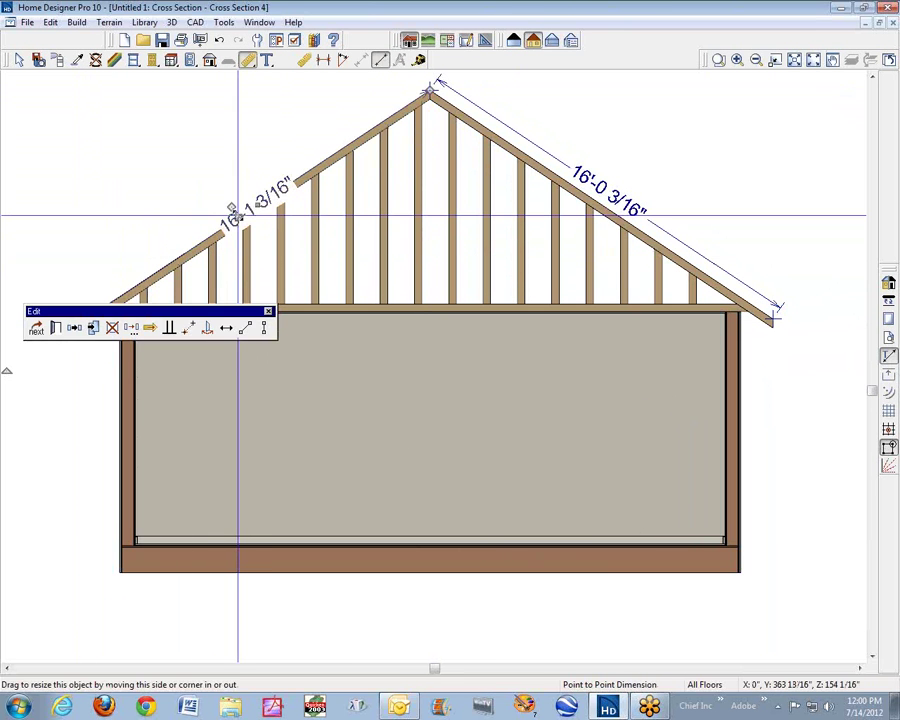
left_click_drag(237, 215, 217, 195)
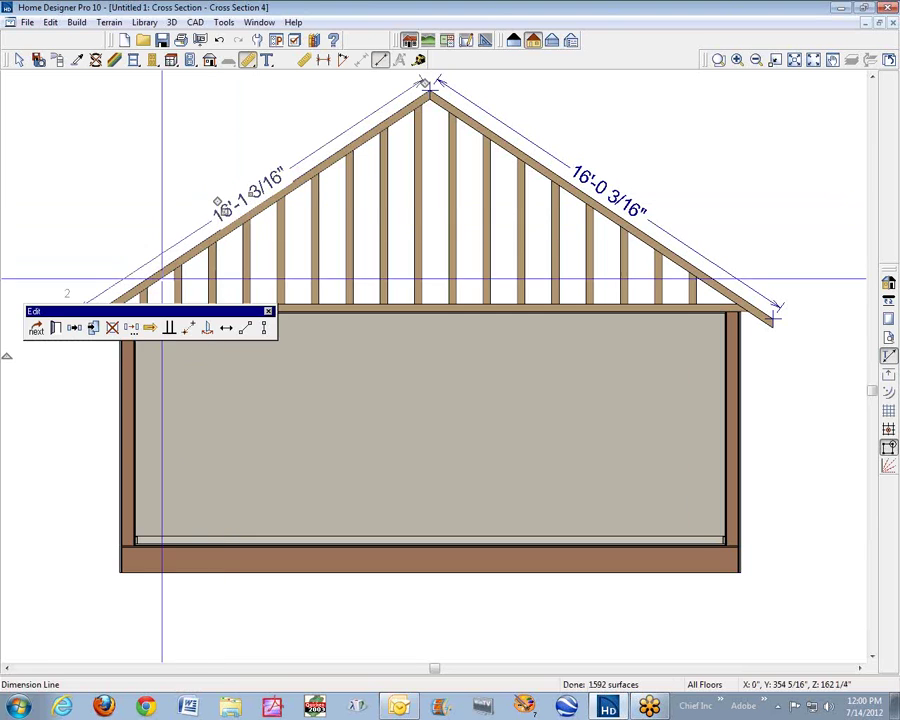
left_click(121, 238)
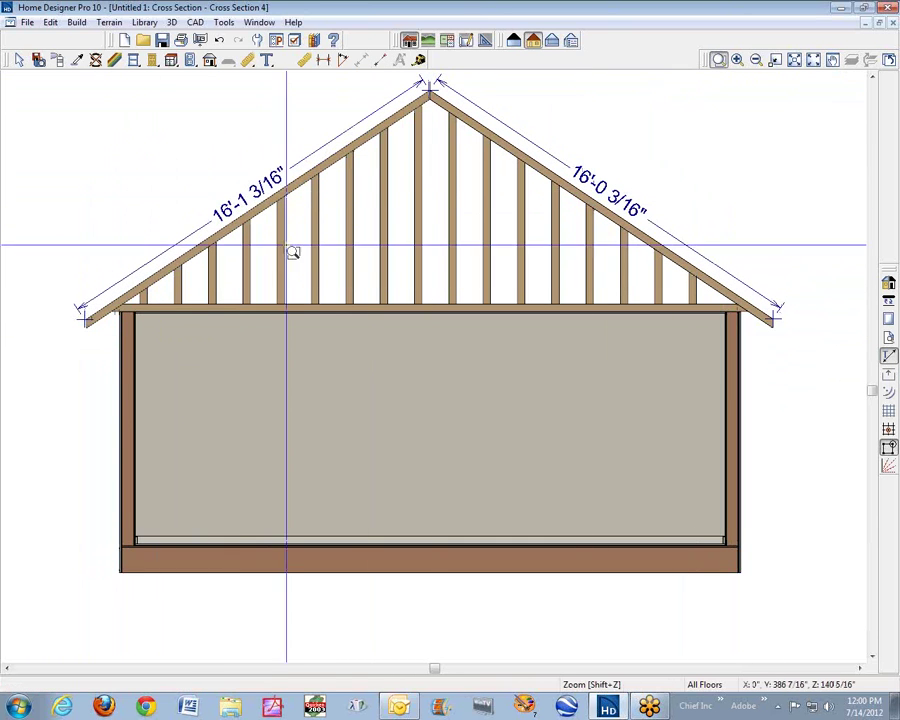
Move the left dimension's end point marker onto the upper corner of the truss tail and return to the full cross section view
left_click_drag(66, 301, 83, 316)
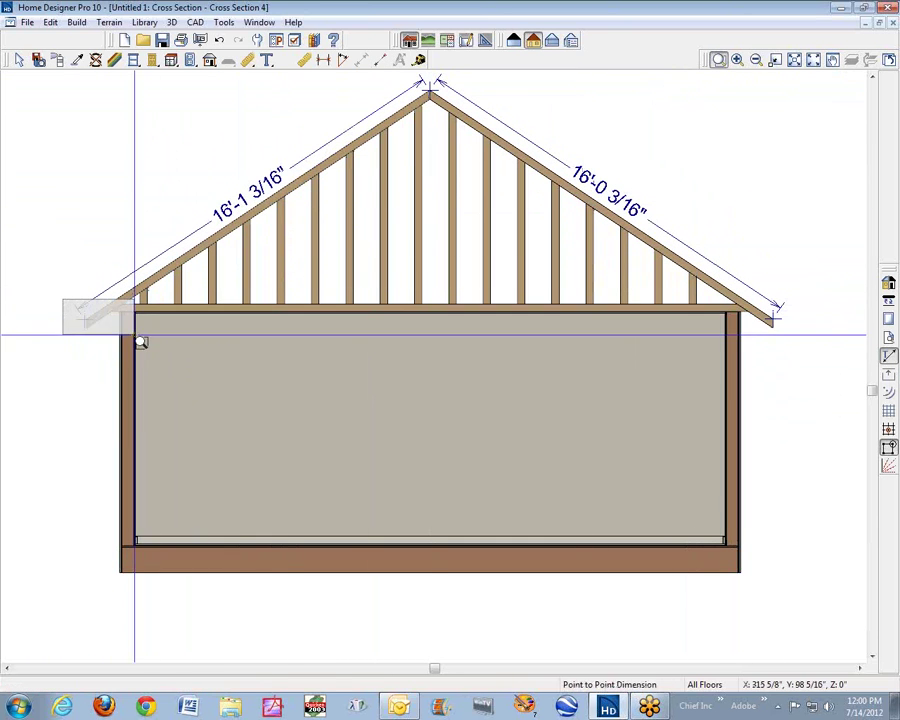
scroll(134, 325, "up", 3)
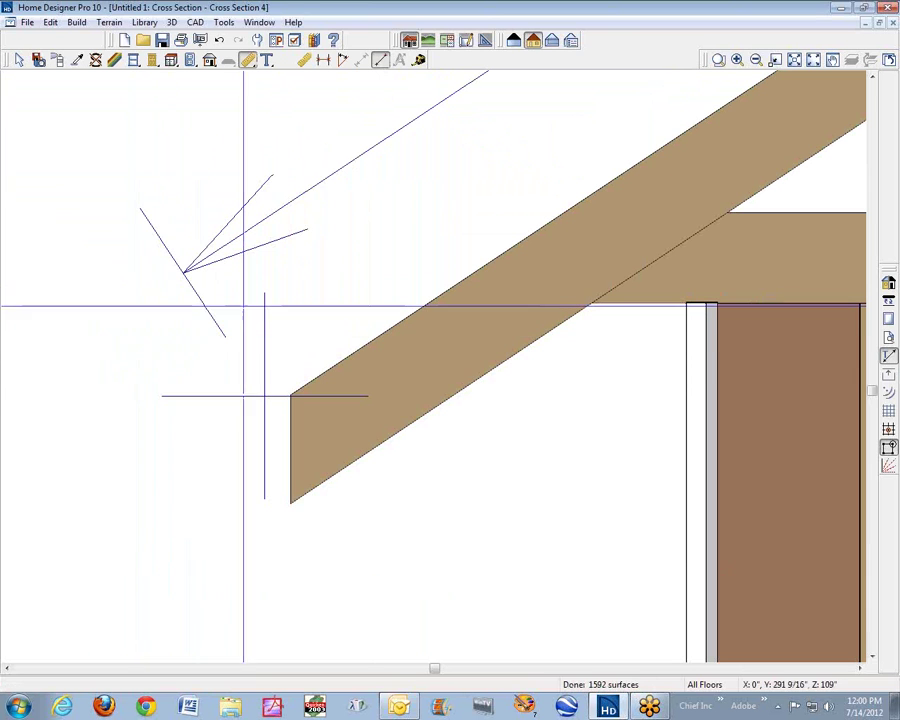
right_click(265, 398)
left_click(297, 410)
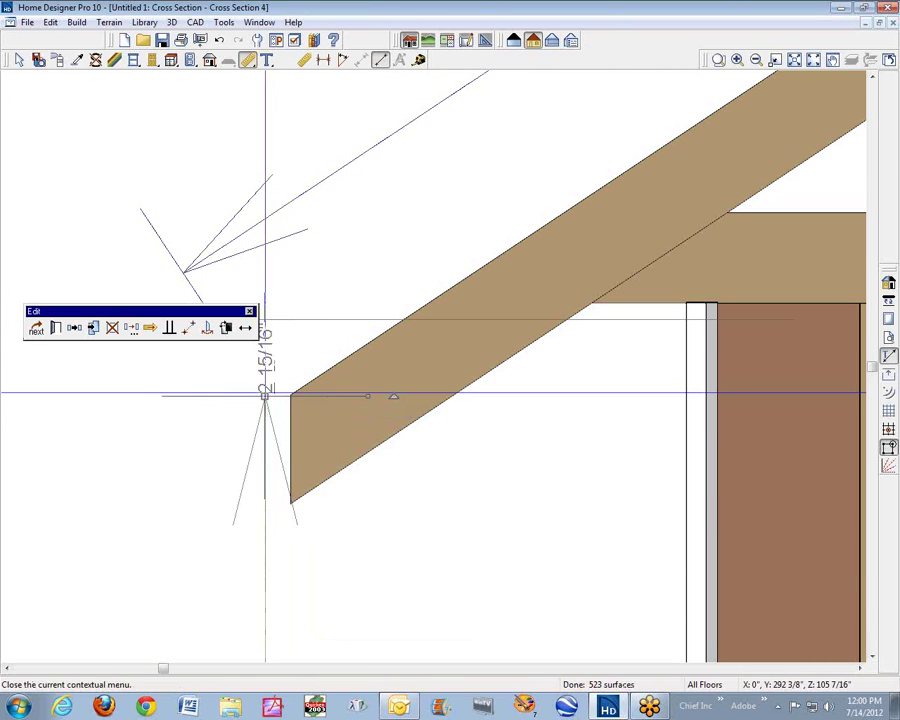
left_click_drag(265, 393, 290, 396)
left_click(455, 452)
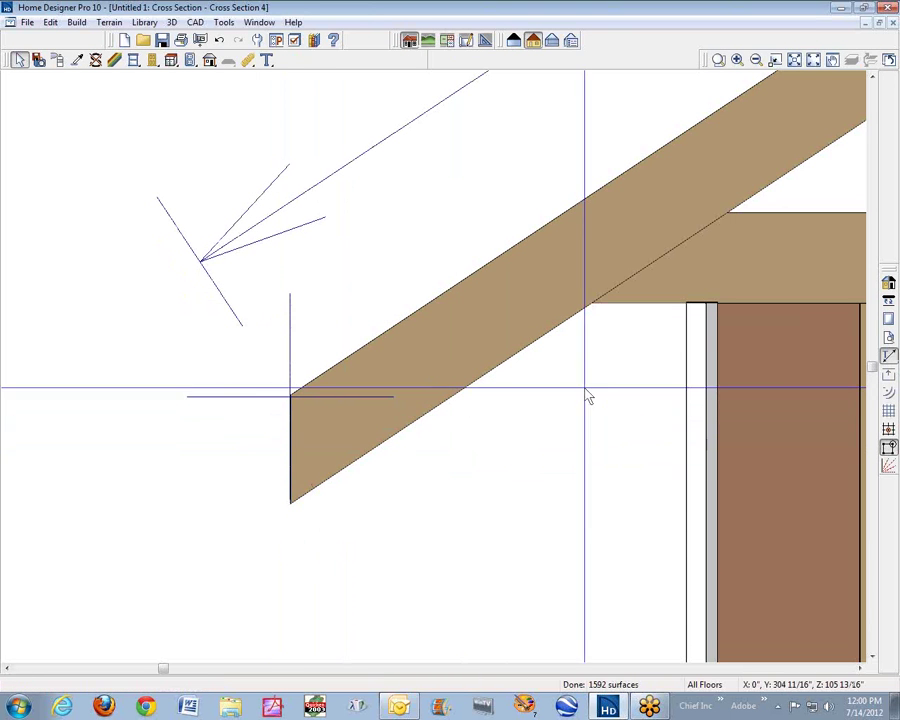
left_click(778, 61)
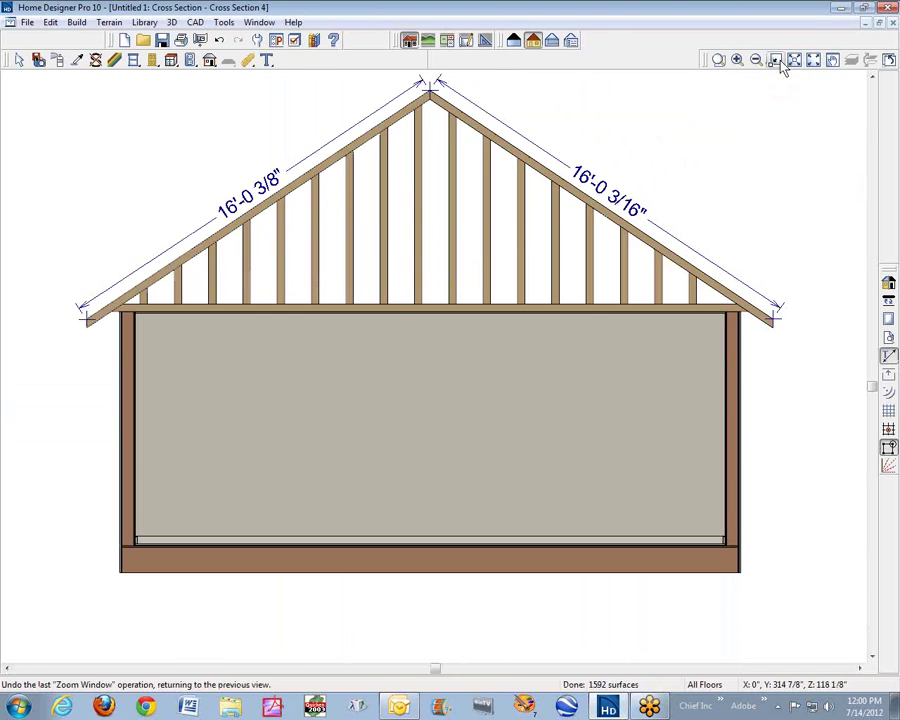
Add an end-to-end dimension across the truss's bottom chord from the right outer wall to the left outer wall
left_click(248, 60)
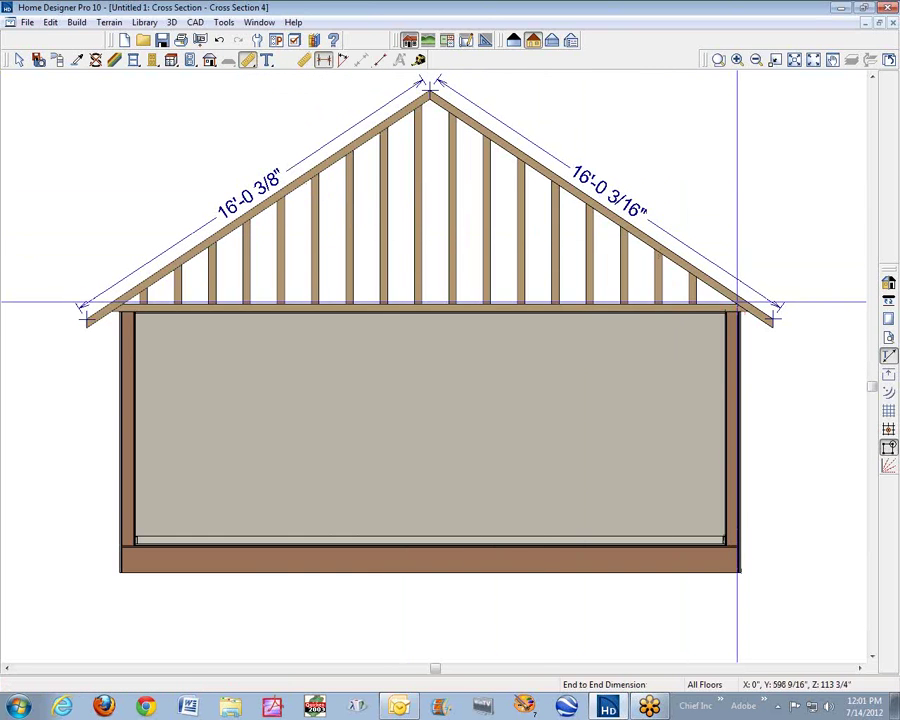
left_click_drag(738, 300, 119, 301)
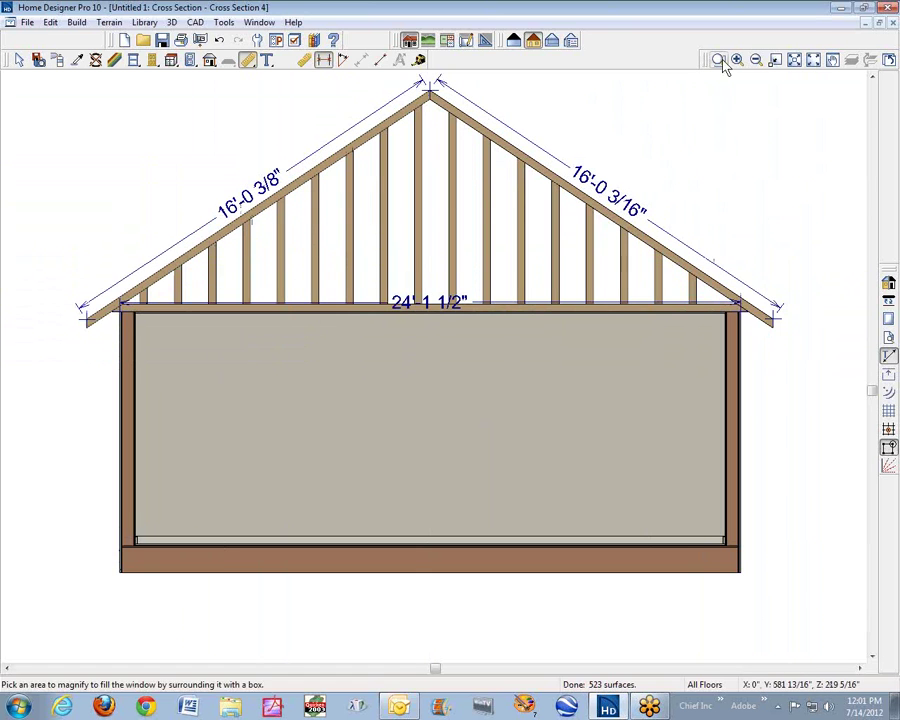
Try to move the bottom chord dimension's right end point onto the joint between the top and bottom chords
left_click_drag(694, 280, 788, 350)
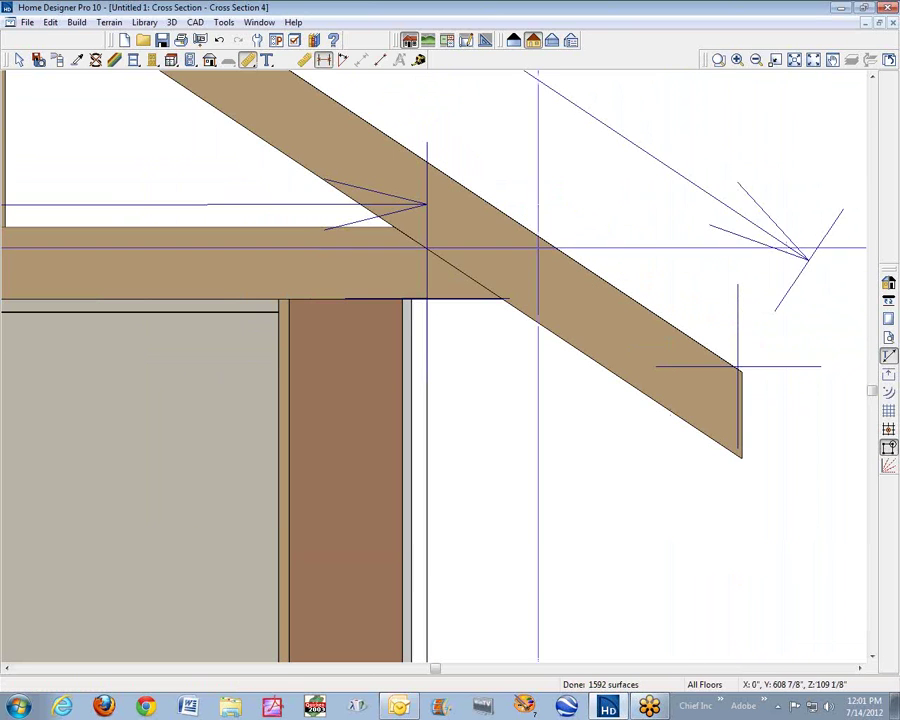
left_click(257, 205)
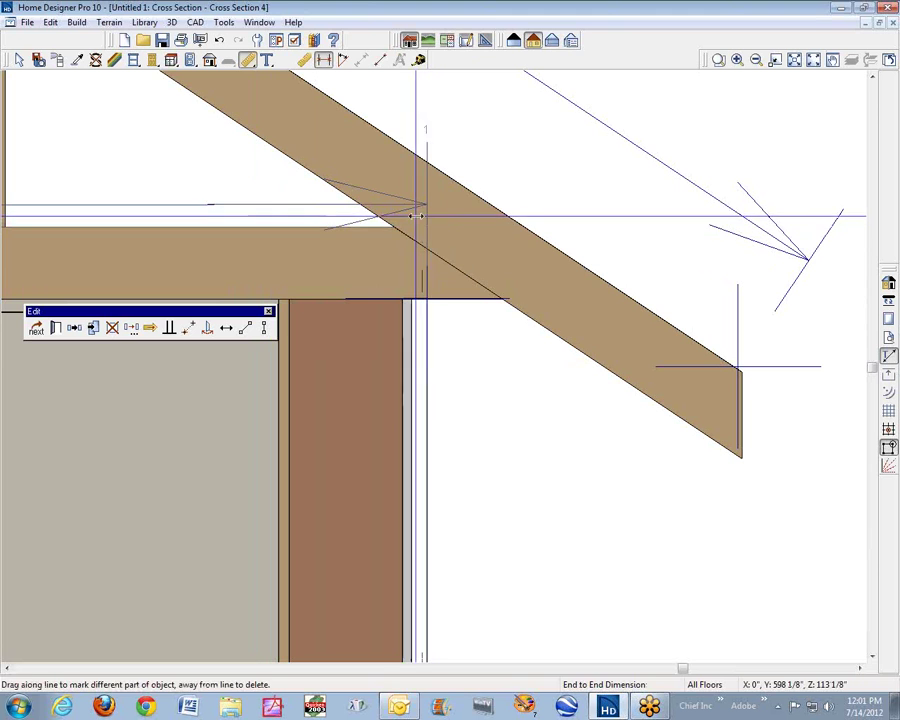
mouse_move(416, 215)
left_mouse_down()
mouse_move(384, 224)
mouse_move(426, 215)
left_mouse_up()
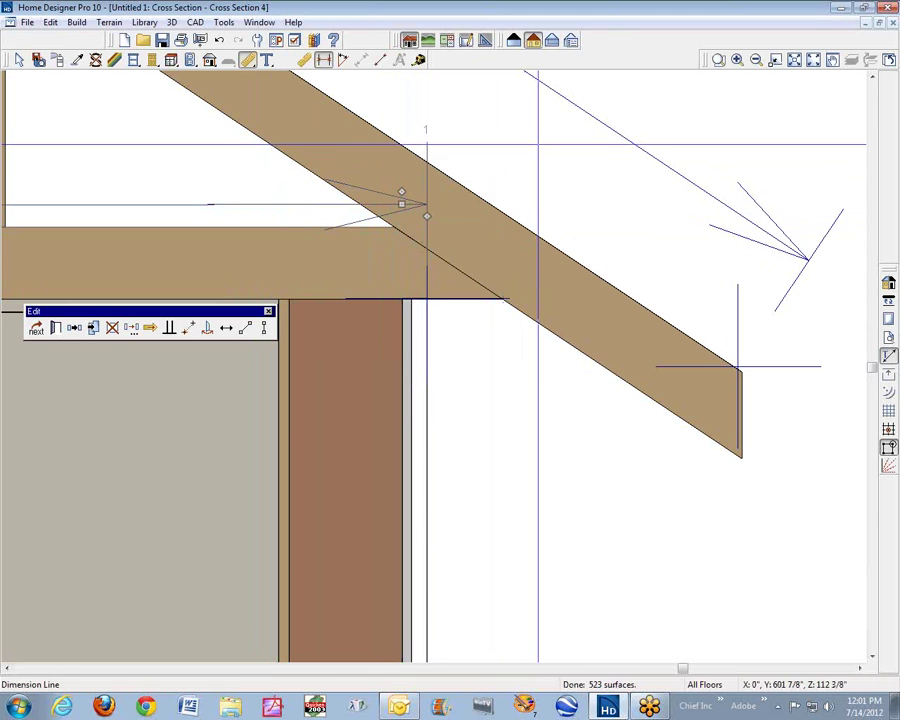
left_click(538, 145)
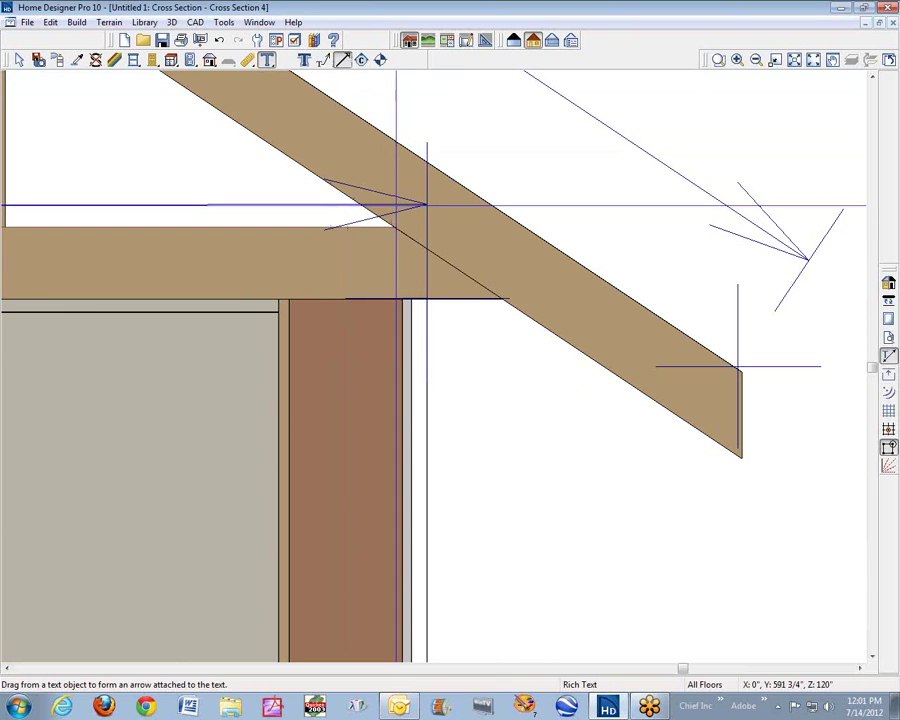
Try using an arrow line at the right chord joint as a reference for relocating the bottom chord dimension's end point
left_click_drag(393, 226, 394, 288)
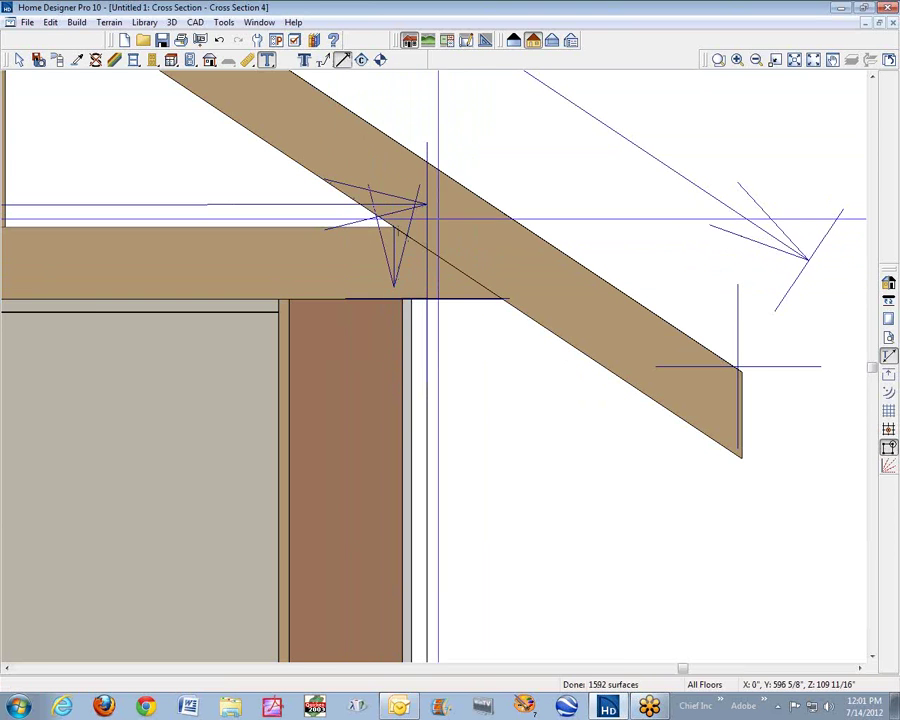
right_click(298, 206)
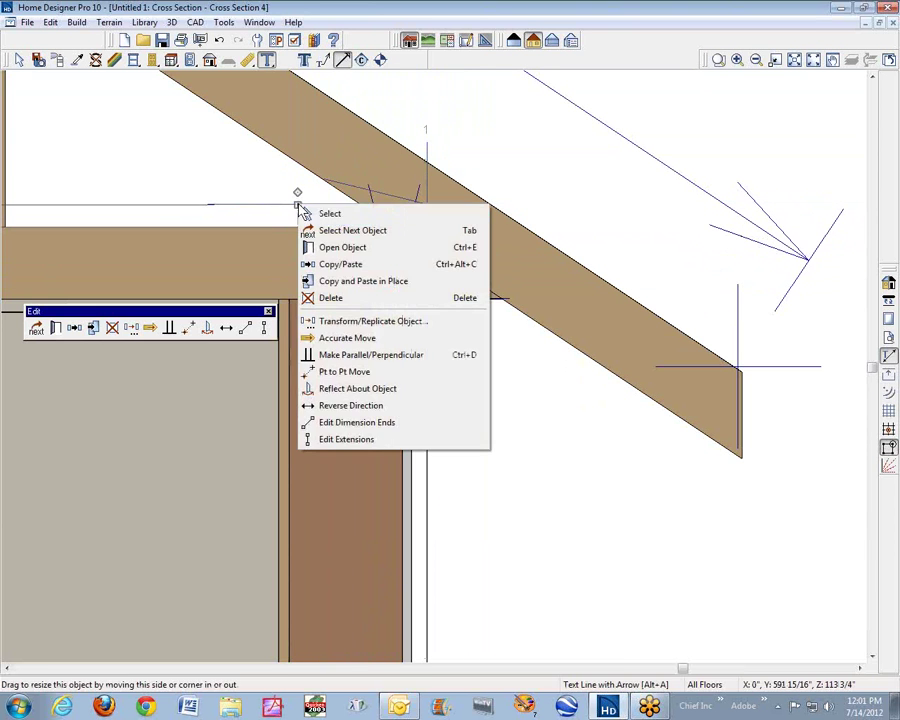
left_click(334, 214)
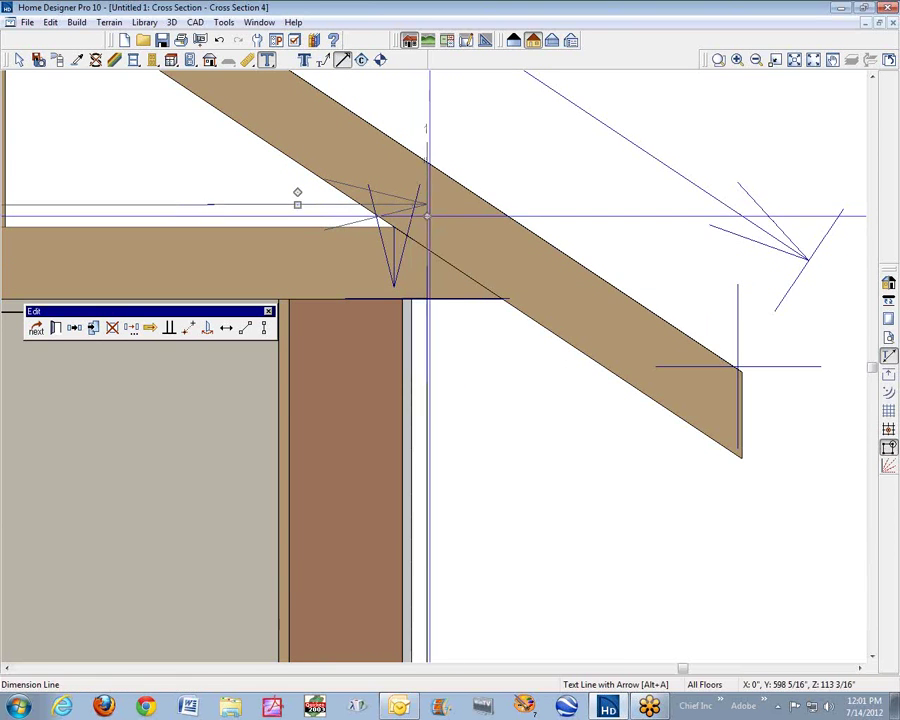
left_click_drag(427, 216, 397, 227)
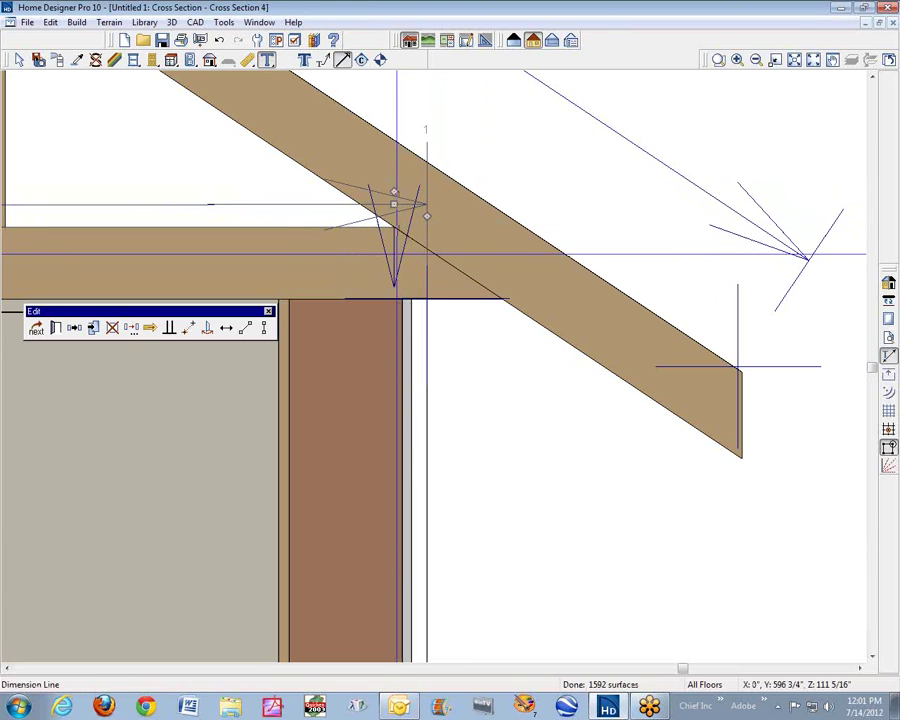
key("Escape")
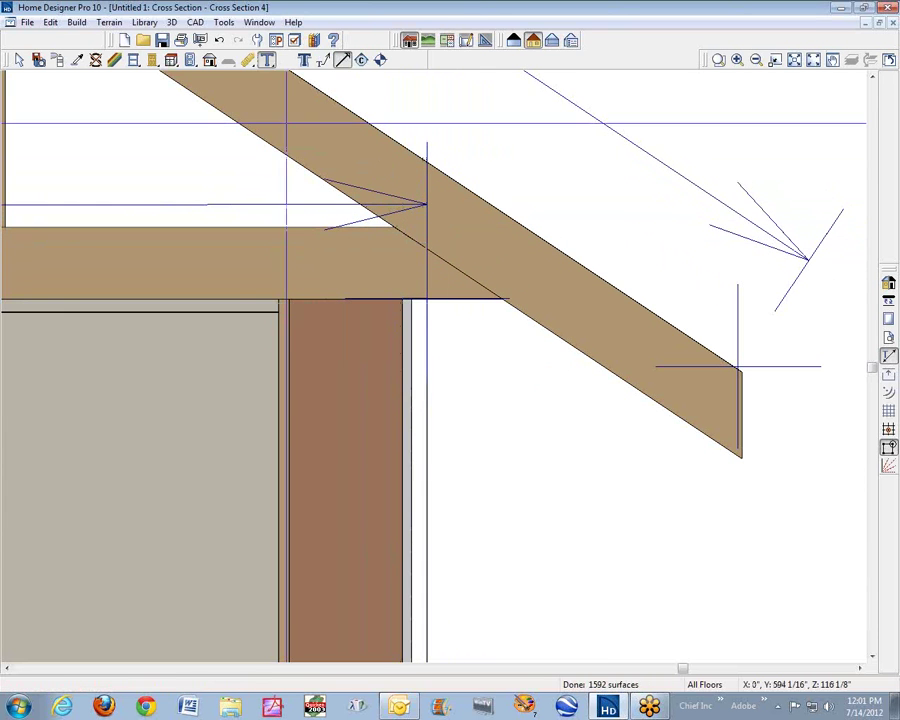
Draw a vertical CAD line down from the right joint where the top chord's underside meets the bottom chord's upper edge
left_click(195, 22)
mouse_move(222, 22)
mouse_move(190, 24)
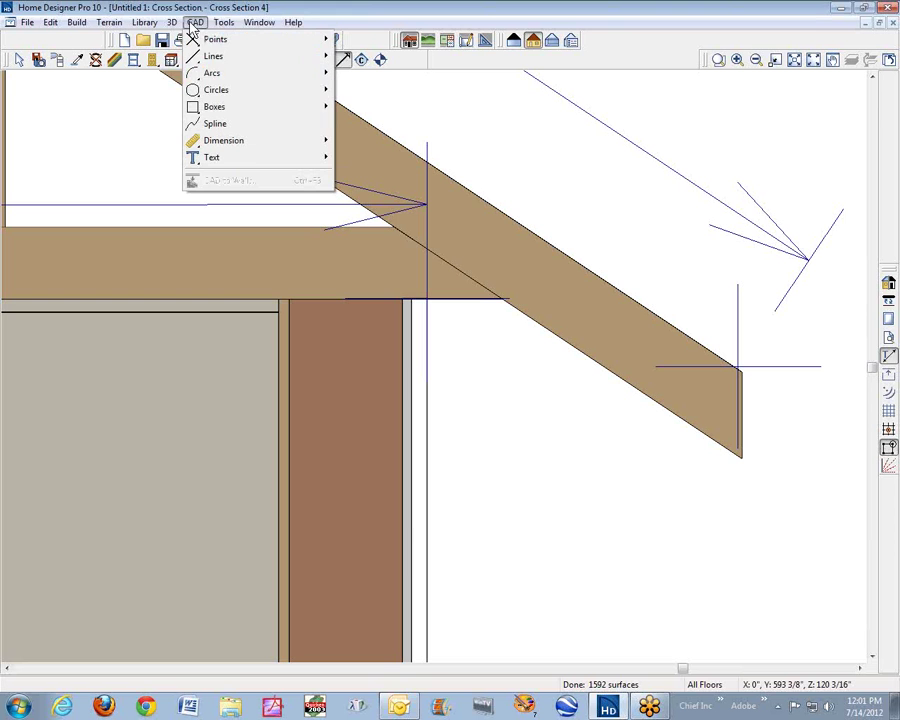
mouse_move(211, 63)
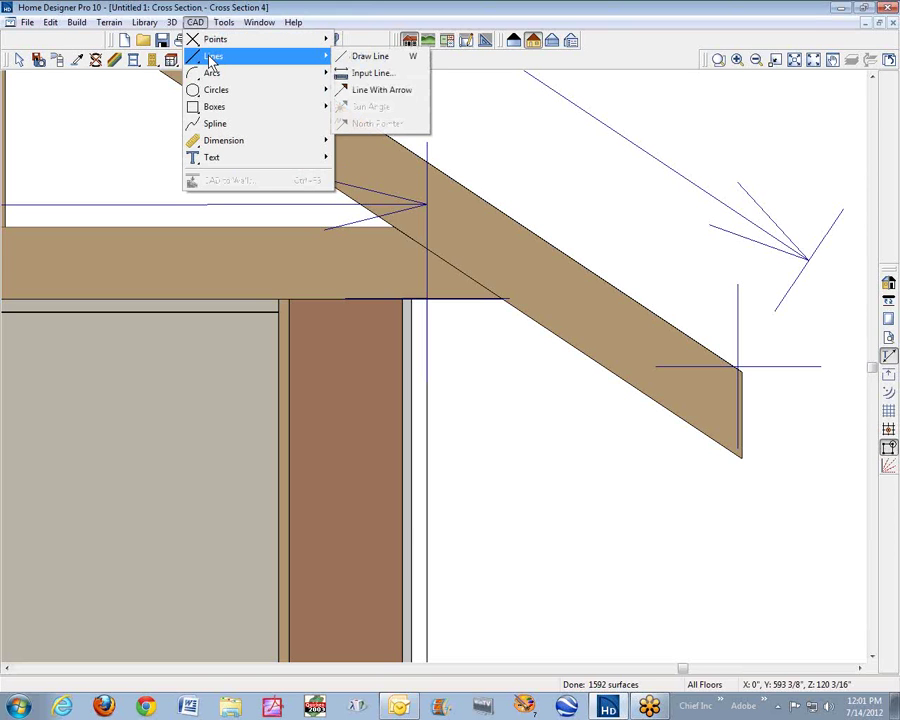
left_click(370, 56)
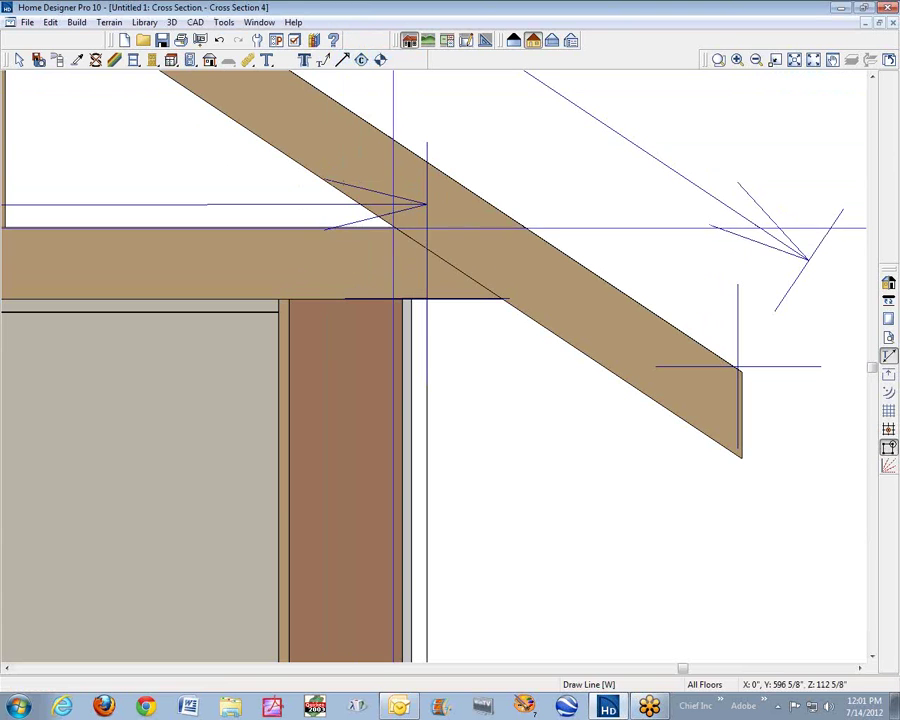
mouse_move(400, 227)
left_mouse_down()
mouse_move(400, 372)
mouse_move(382, 446)
mouse_move(396, 444)
mouse_move(400, 468)
left_mouse_up()
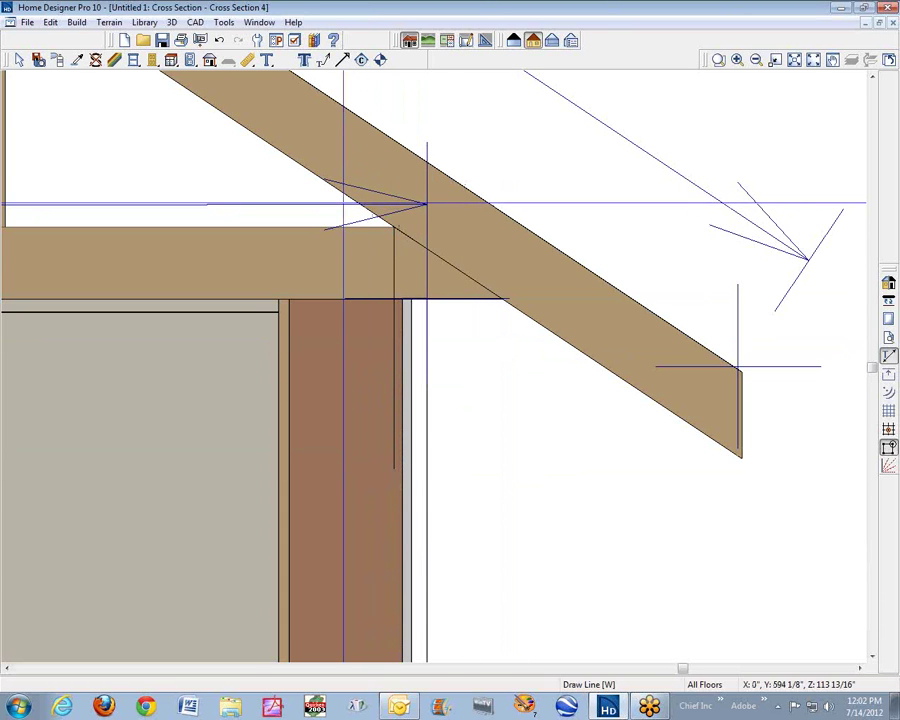
Move the bottom chord dimension's right end point onto the vertical reference line at the chord joint
right_click(323, 204)
right_click(280, 207)
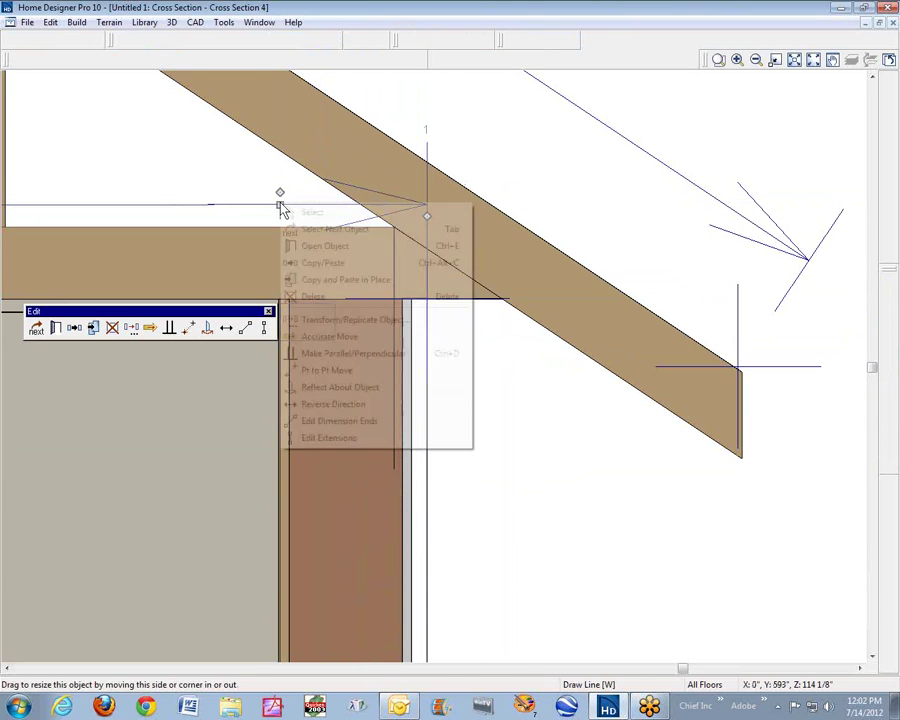
left_click(286, 208)
left_click_drag(425, 214, 394, 228)
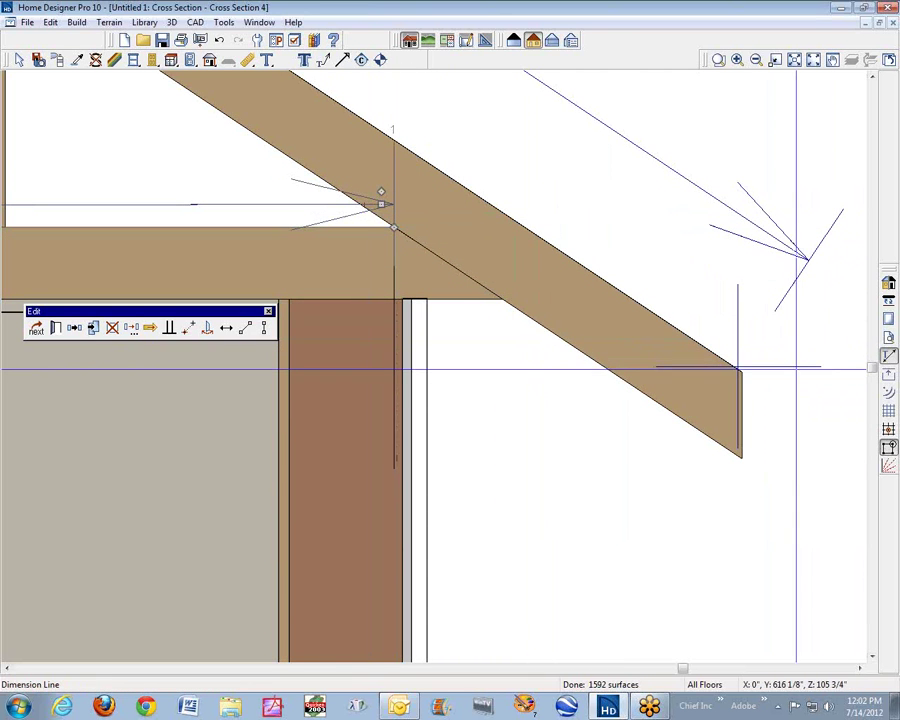
Move the right top chord dimension's end marker onto the upper corner of the truss tail
left_click(796, 369)
left_click(752, 367)
right_click(704, 362)
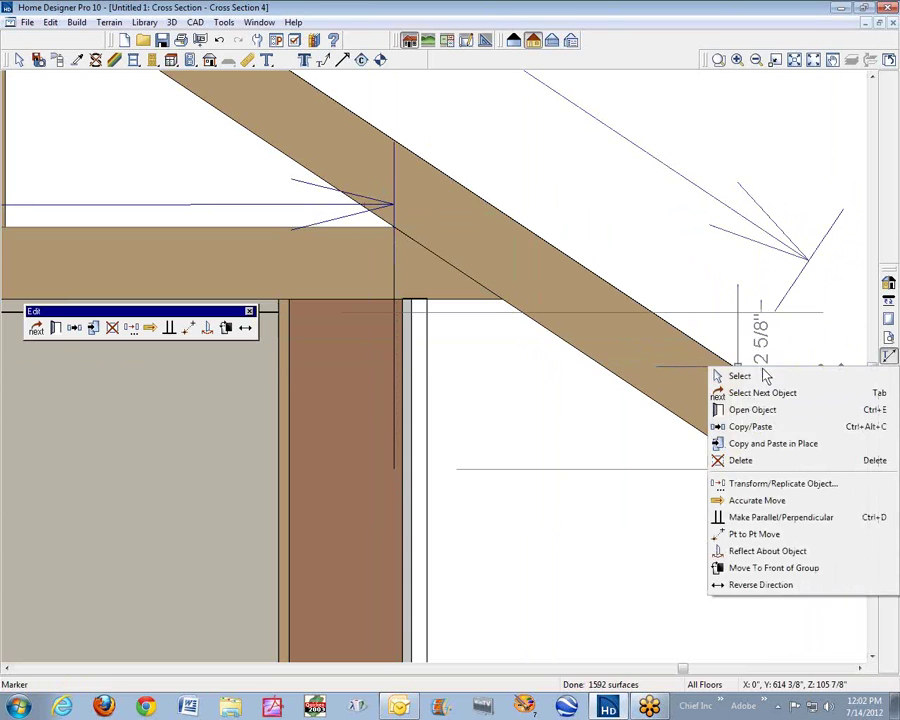
left_click(716, 375)
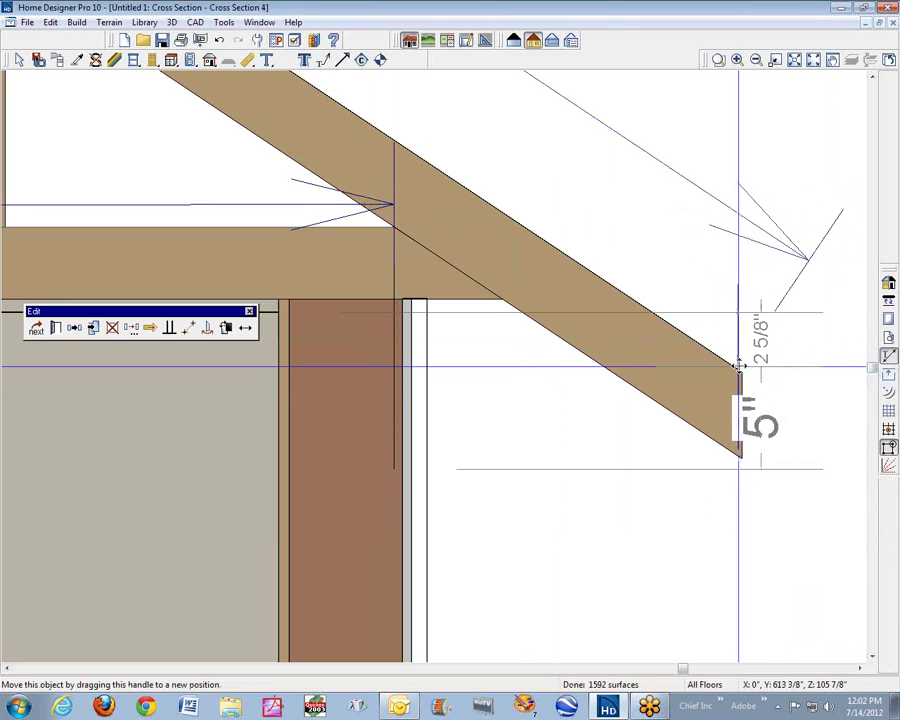
left_click_drag(738, 366, 742, 370)
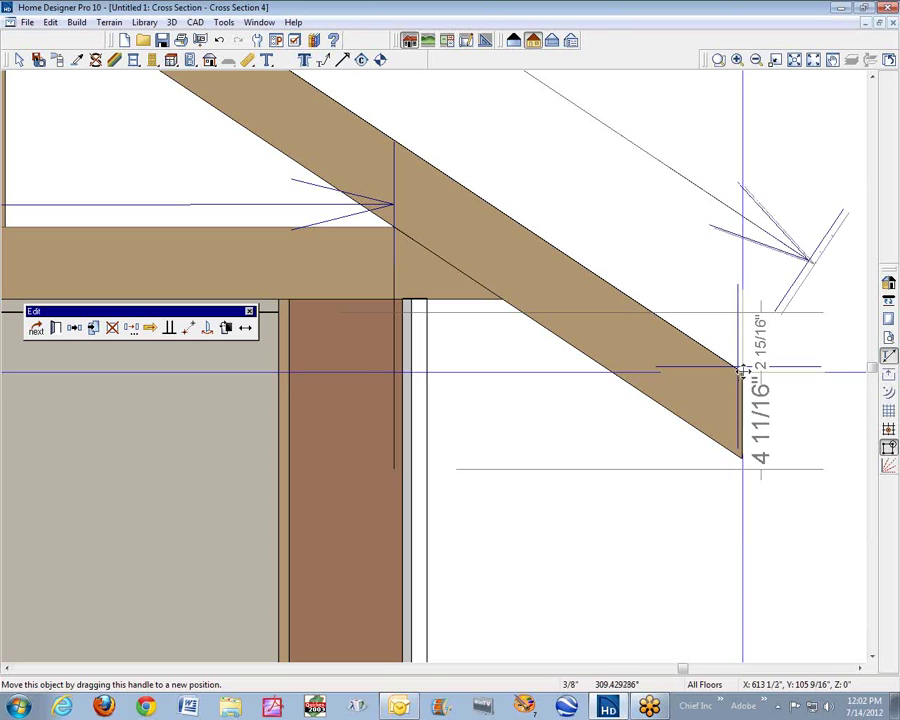
left_click(780, 394)
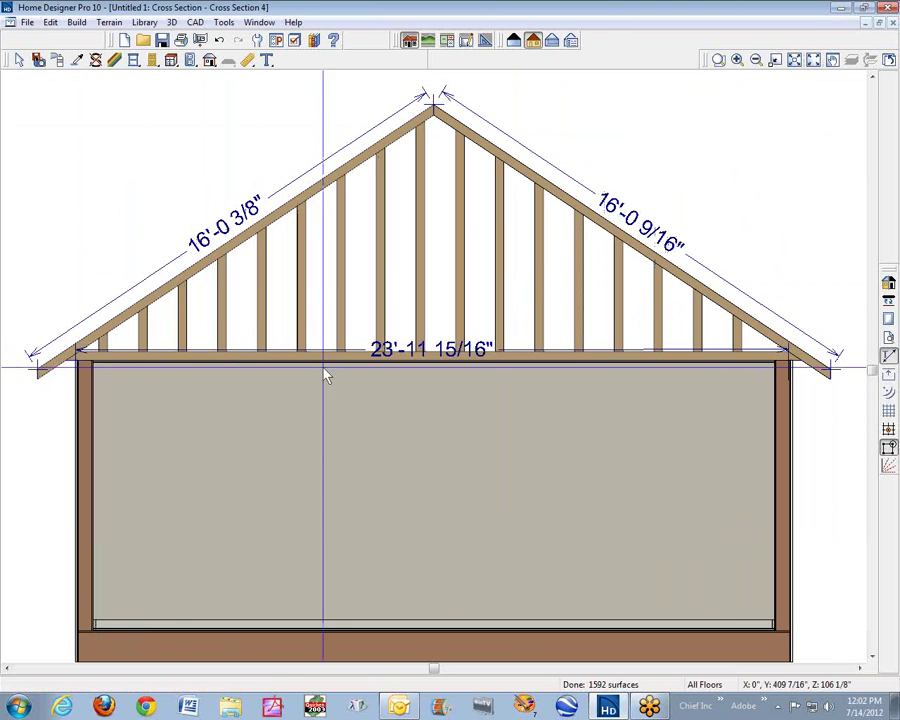
Move the bottom chord's dimension line to just below the chord in the full cross section
left_click(395, 360)
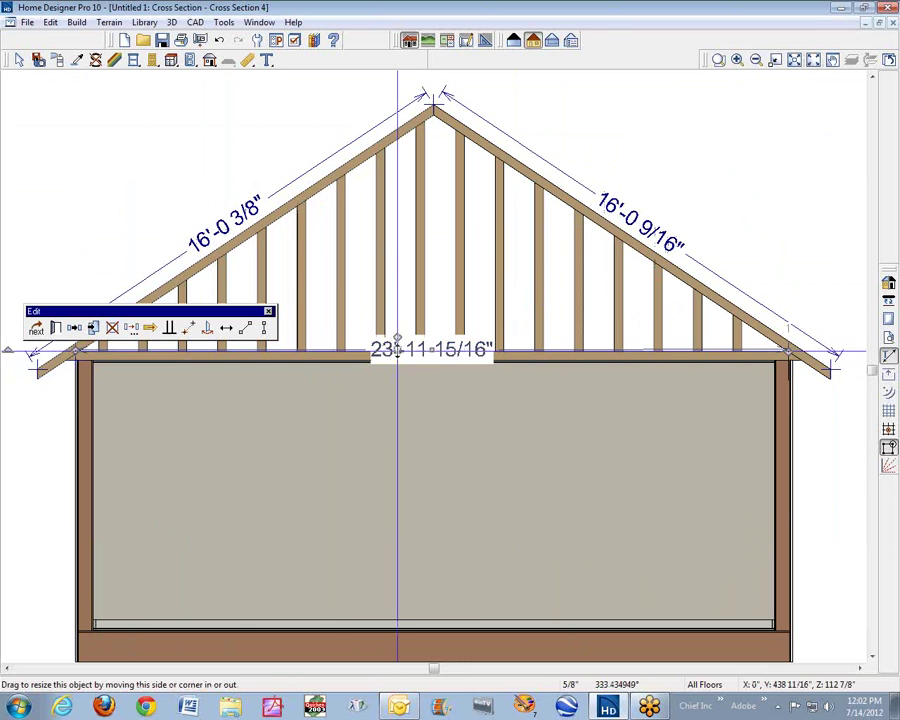
left_click(606, 176)
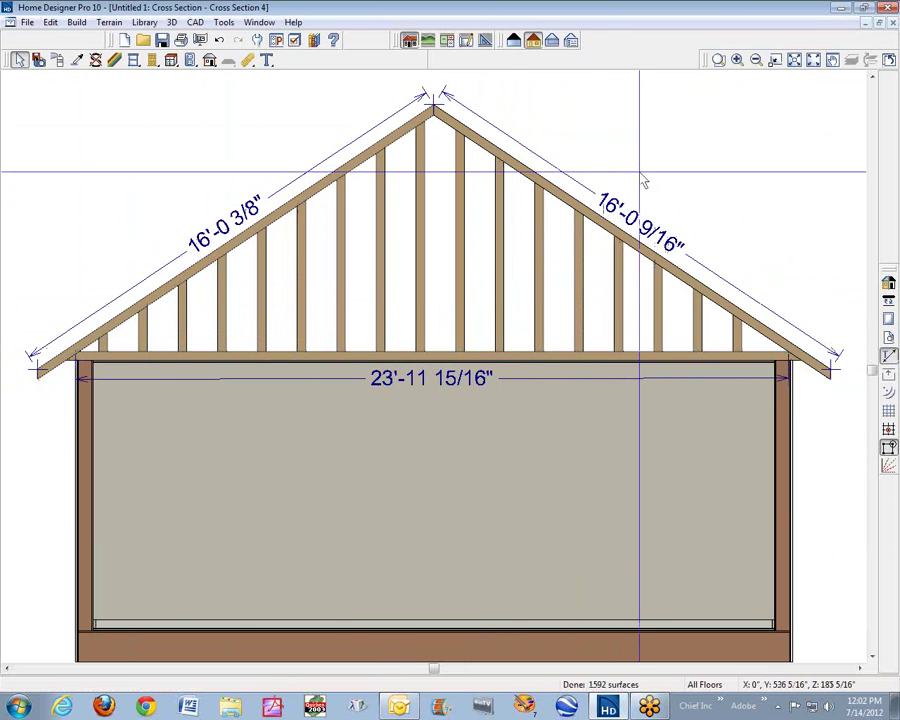
Start sending the cross section to layout and save the plan on the Desktop as Untitled 1.plan
left_click(27, 22)
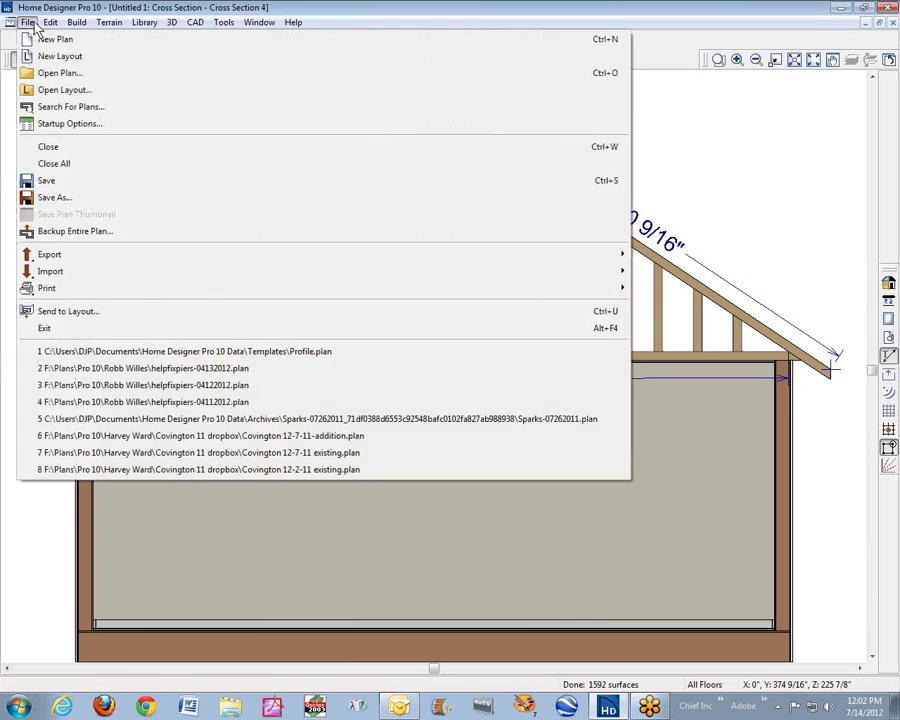
mouse_move(50, 22)
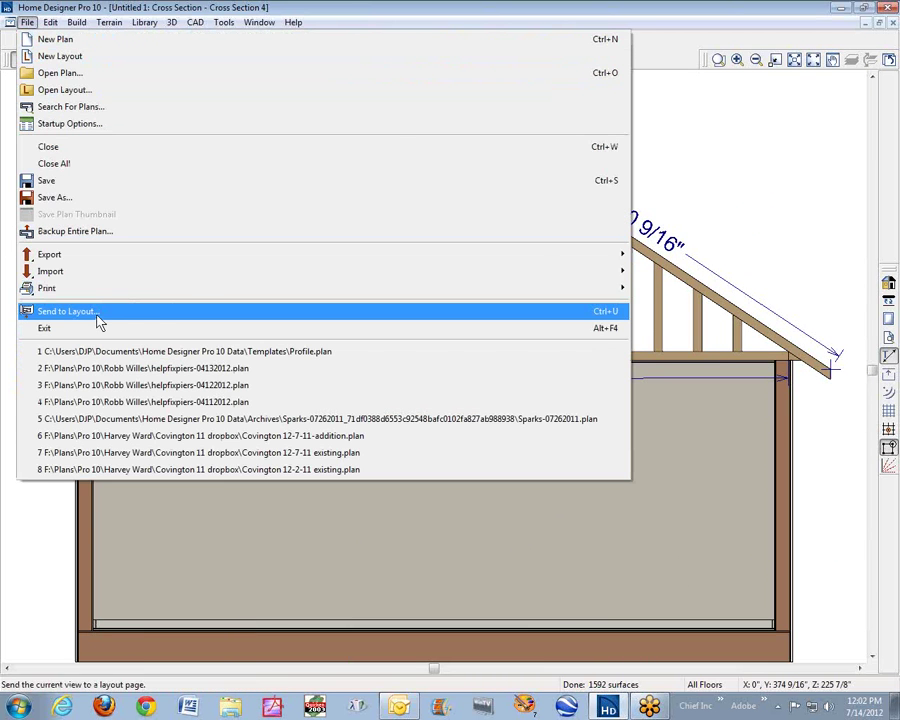
left_click(70, 311)
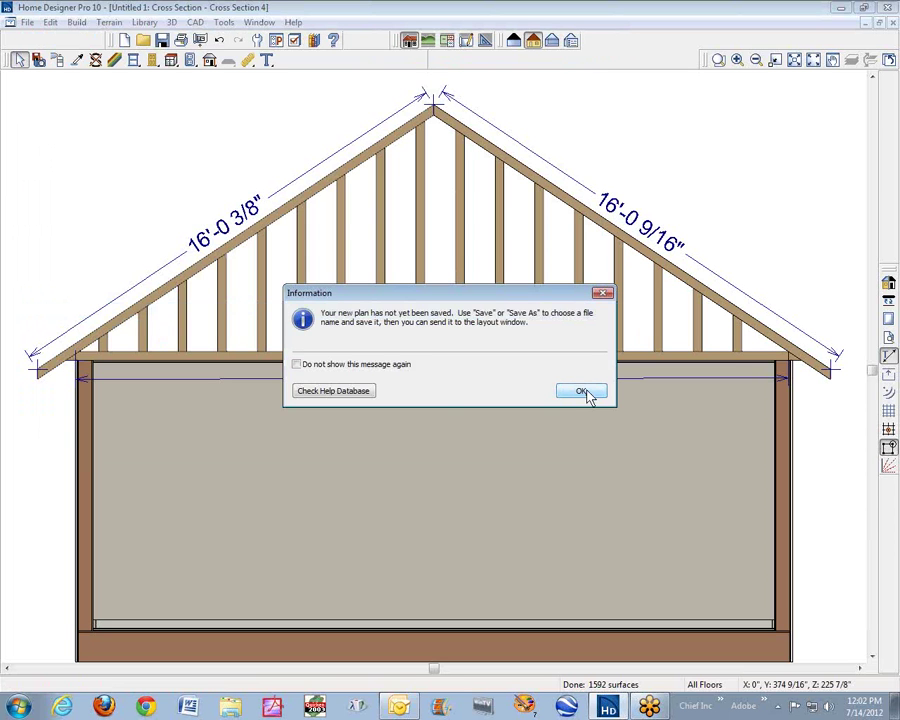
left_click(582, 391)
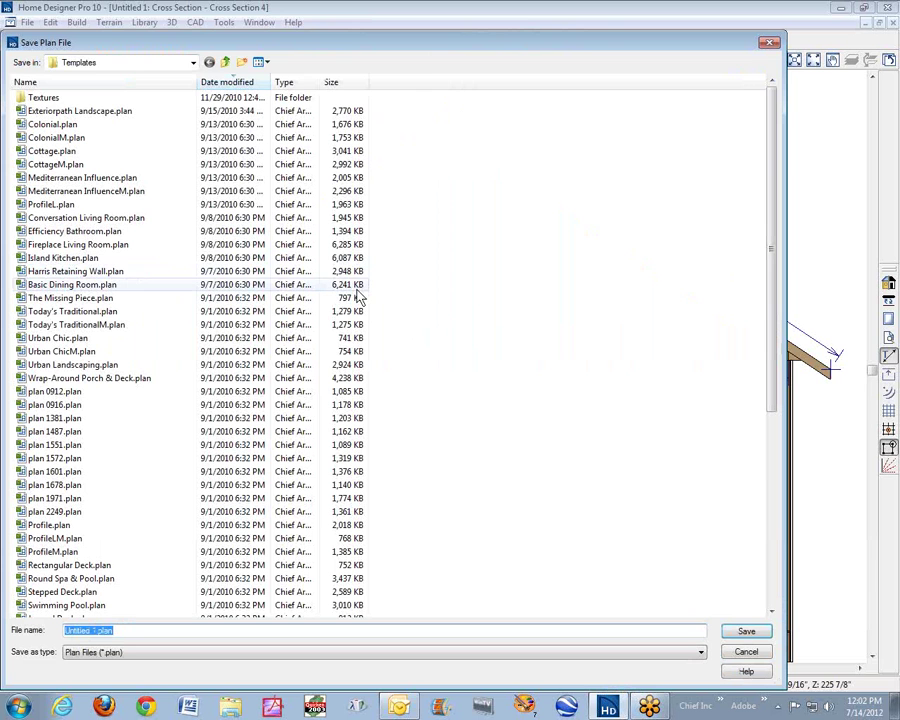
left_click(194, 64)
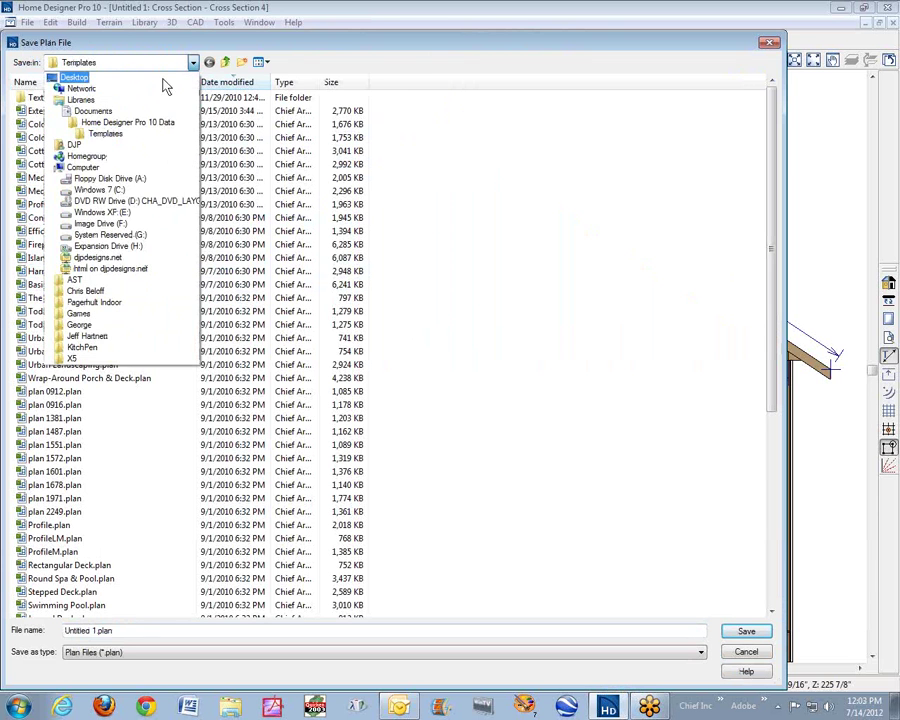
left_click(160, 78)
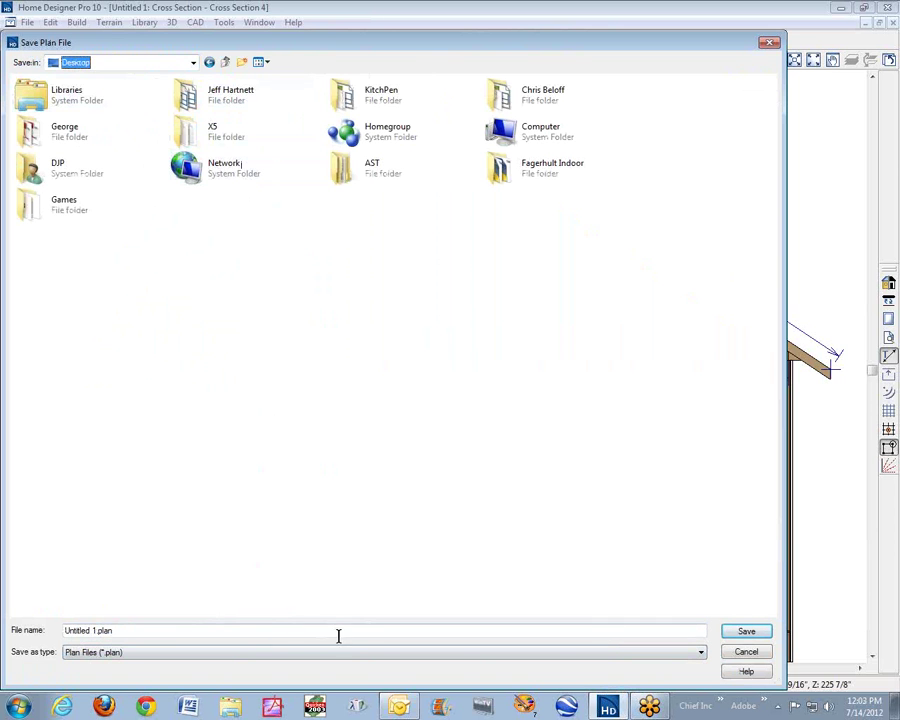
left_click(746, 634)
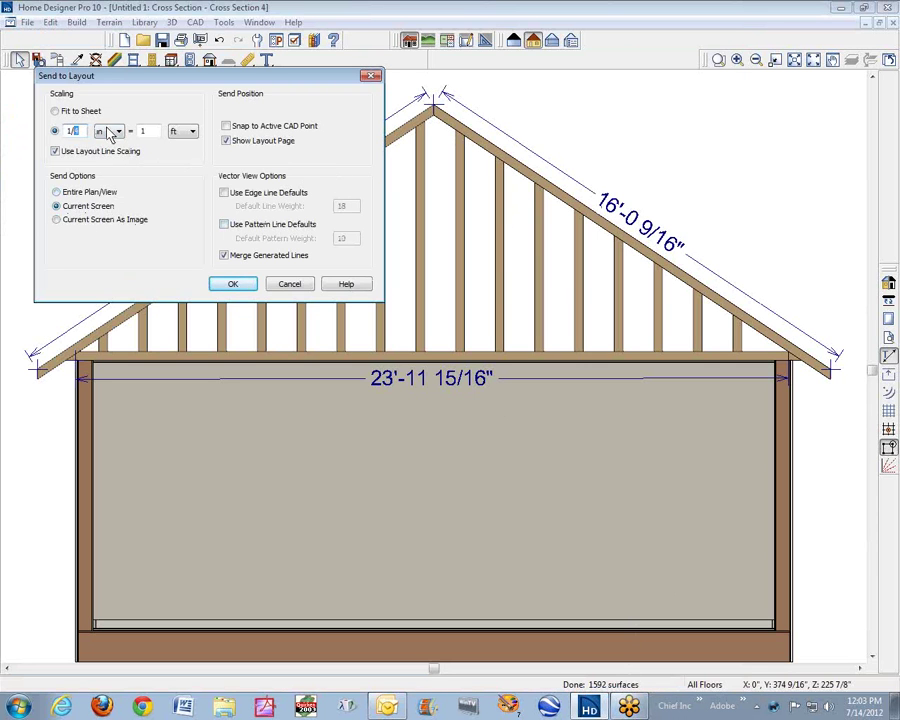
Send the current screen to the layout at 1/2 in = 1 ft and shift its layout box slightly upward on the sheet
type("2")
left_click(234, 286)
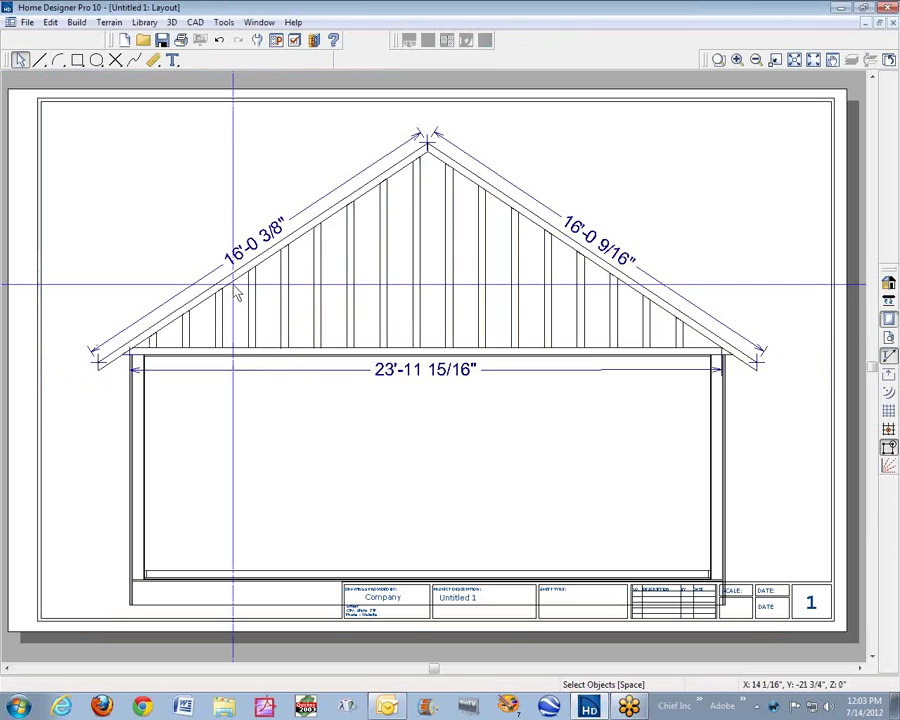
left_click(420, 336)
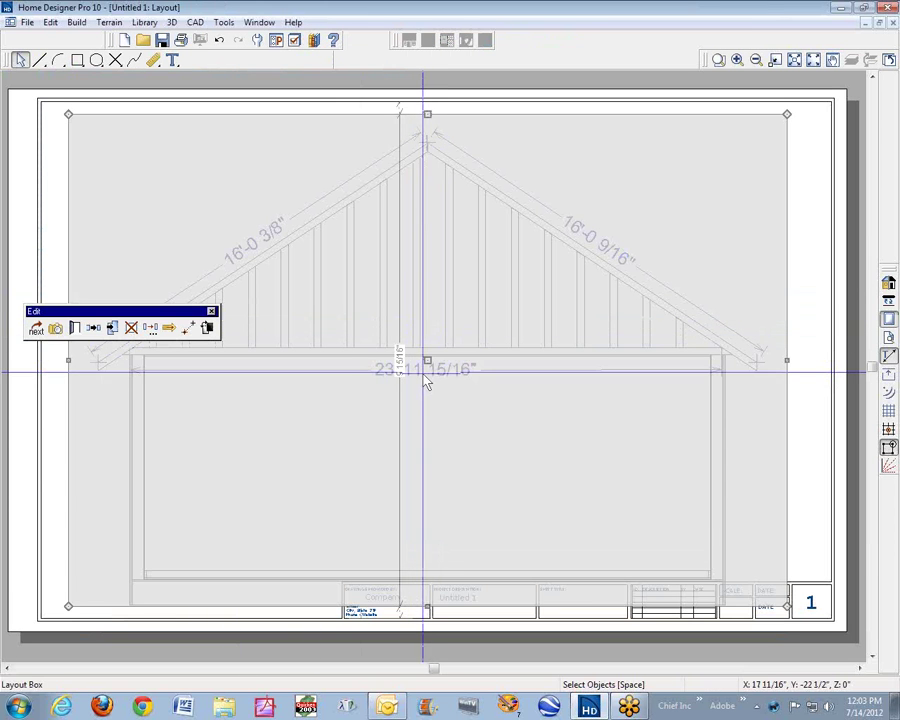
left_click_drag(426, 360, 429, 350)
key("Escape")
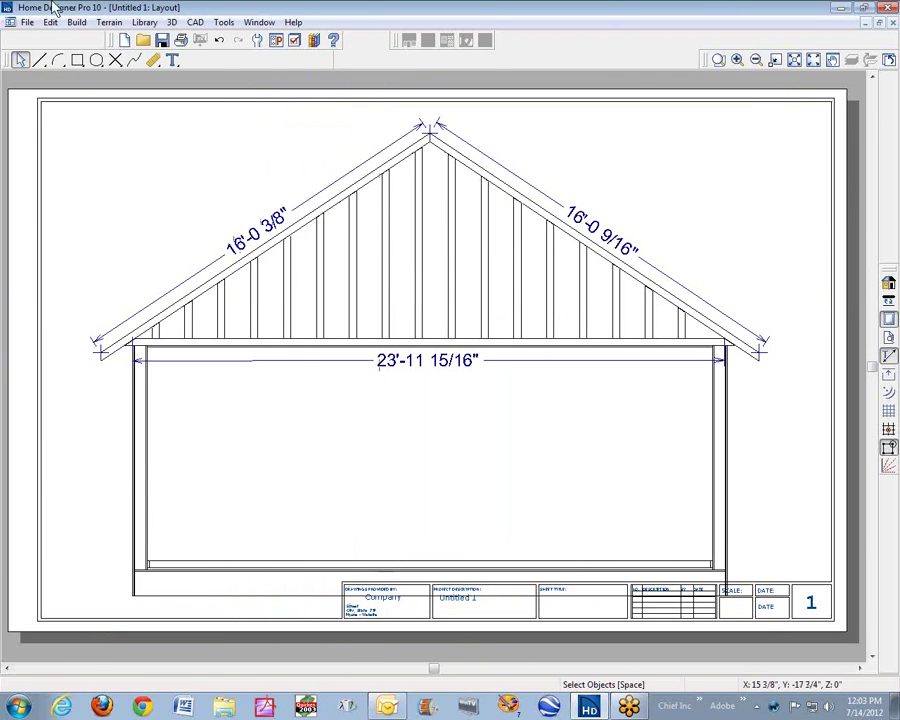
Save the layout on the Desktop as Untitled 1.layout and save it once more
left_click(27, 22)
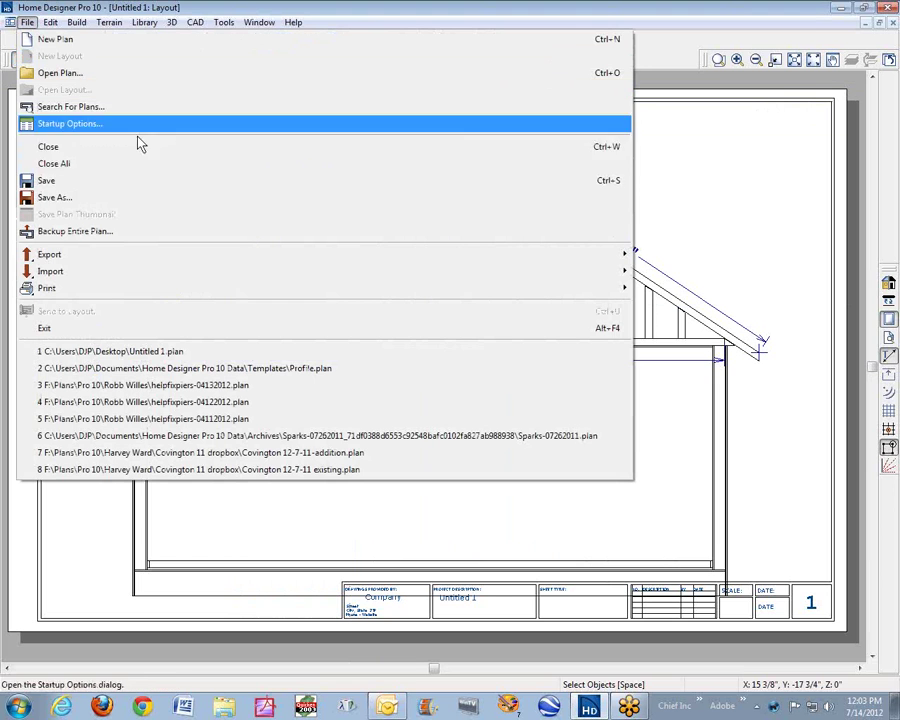
left_click(89, 186)
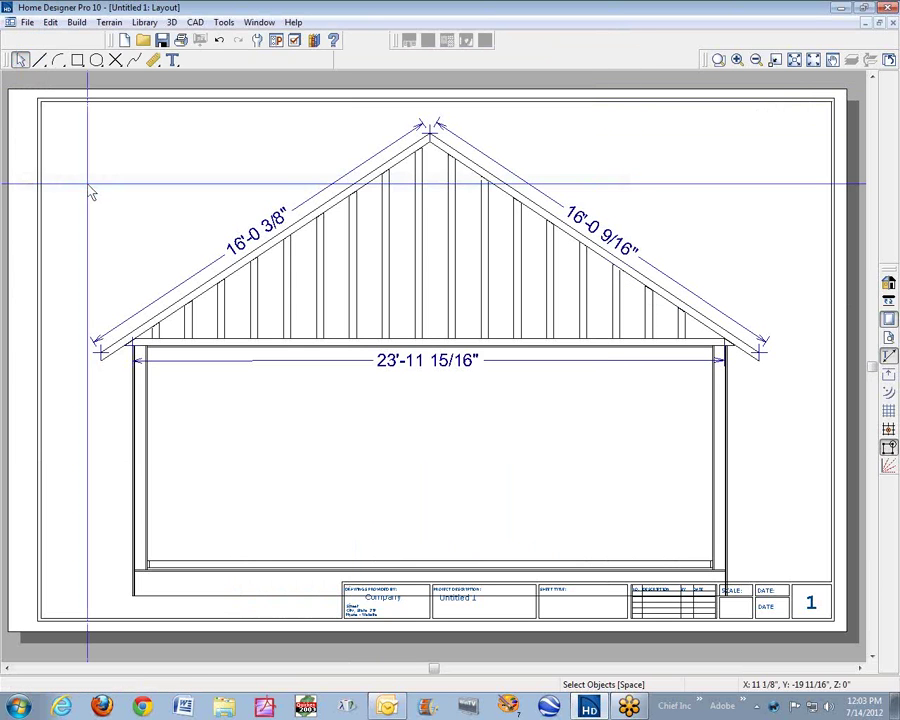
left_click(28, 23)
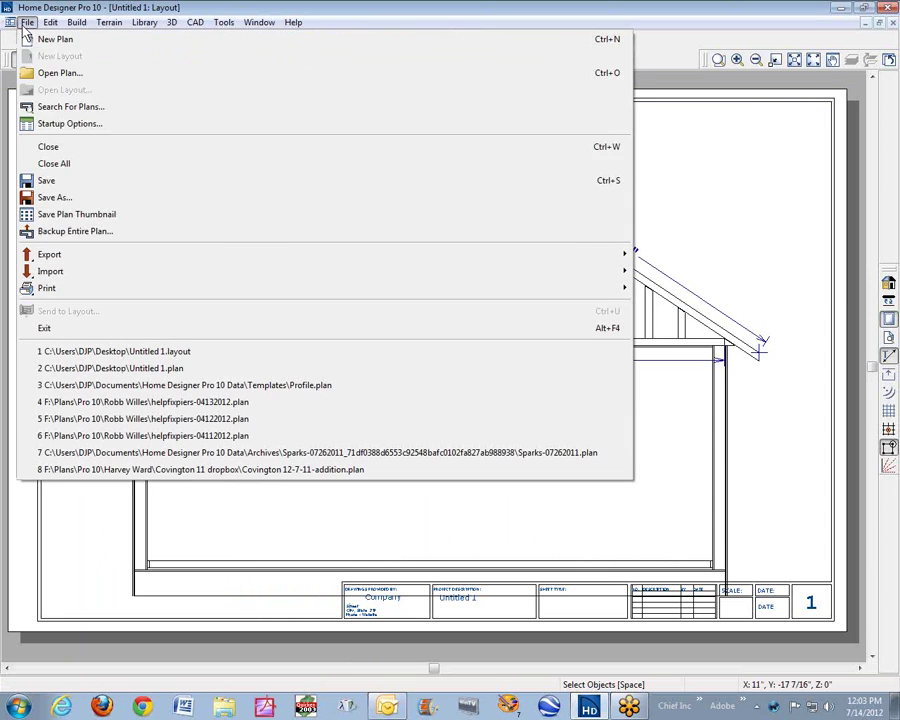
left_click(72, 180)
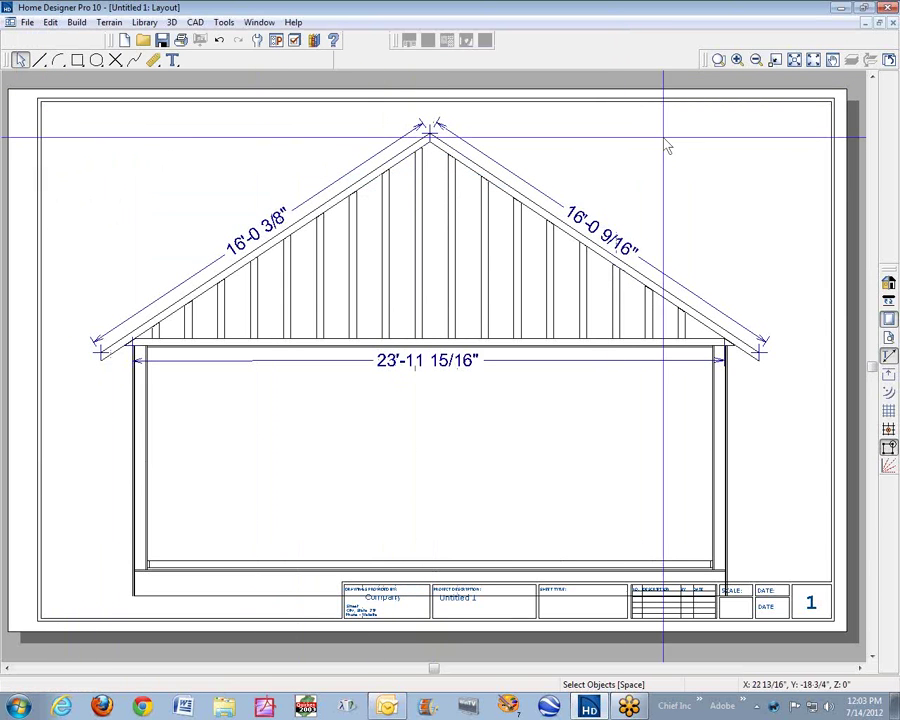
Close the existing layout, create a new blank layout, and return to the gable end cross section
left_click(889, 23)
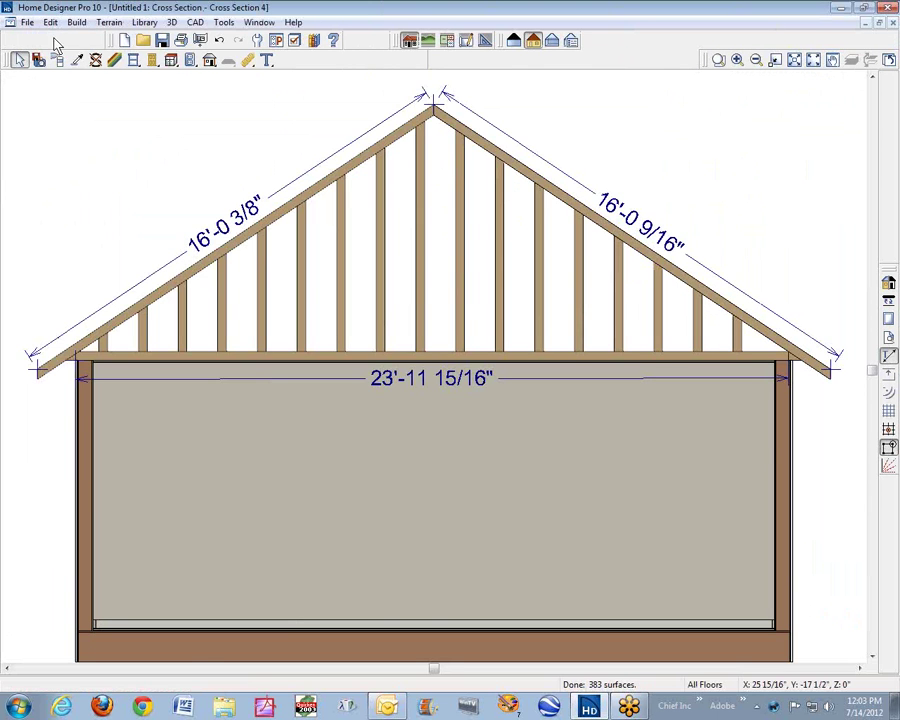
left_click(27, 22)
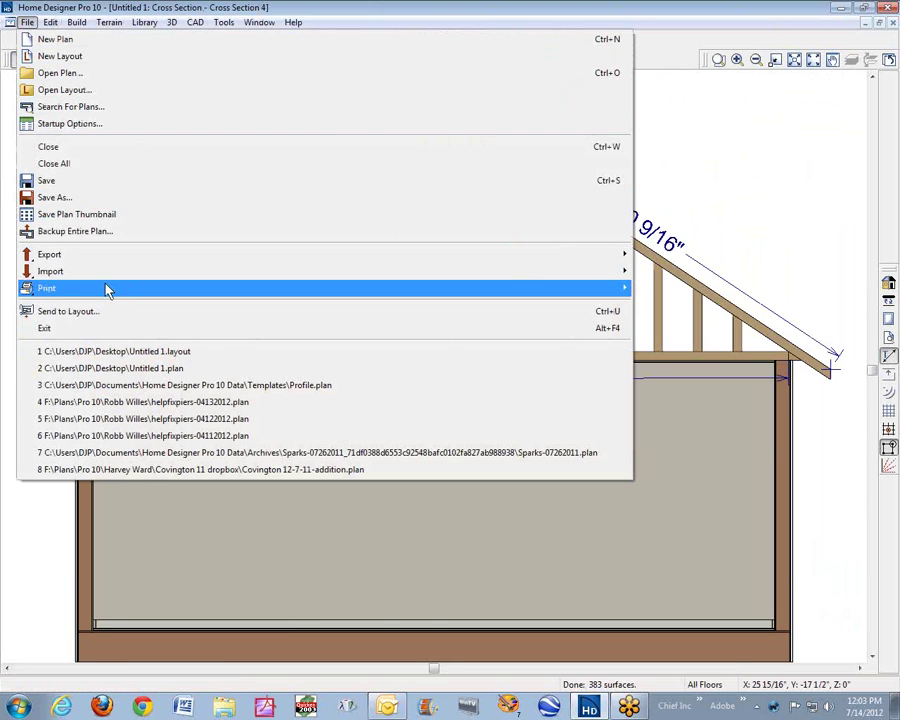
mouse_move(107, 279)
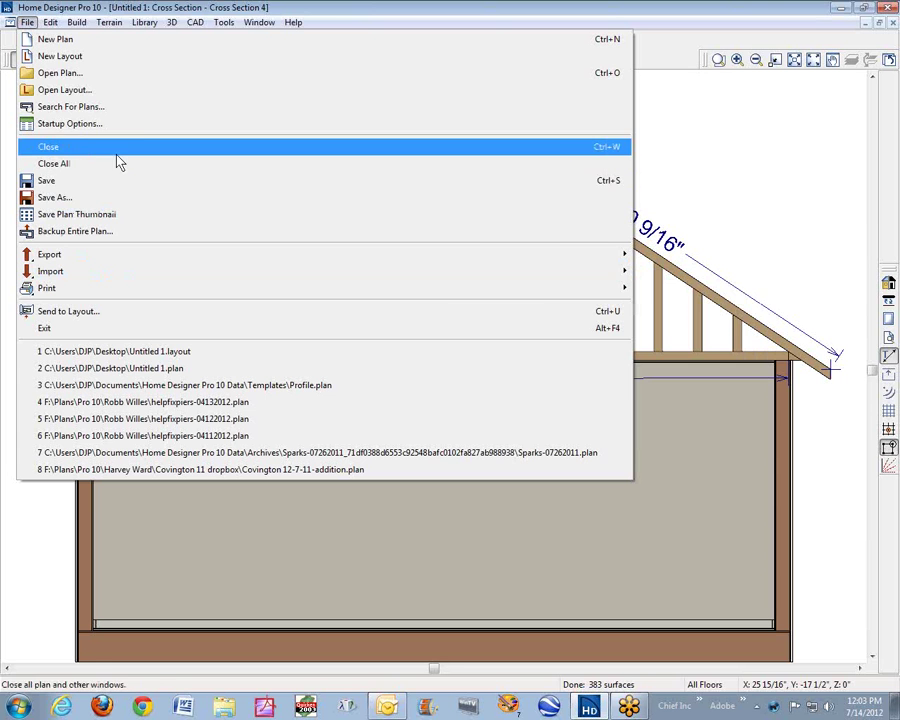
left_click(176, 64)
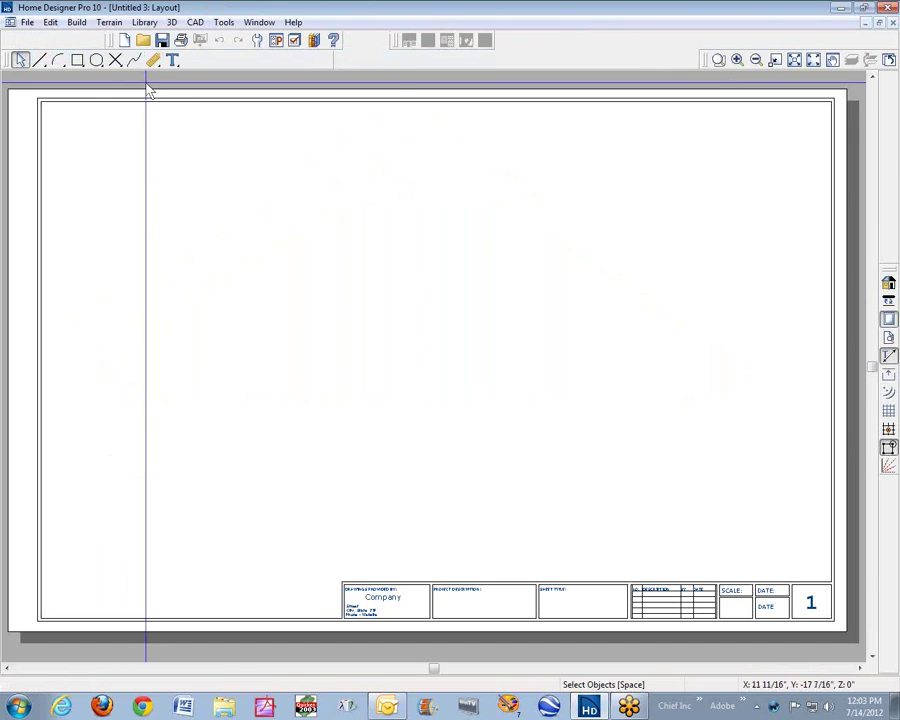
key("ctrl+Tab")
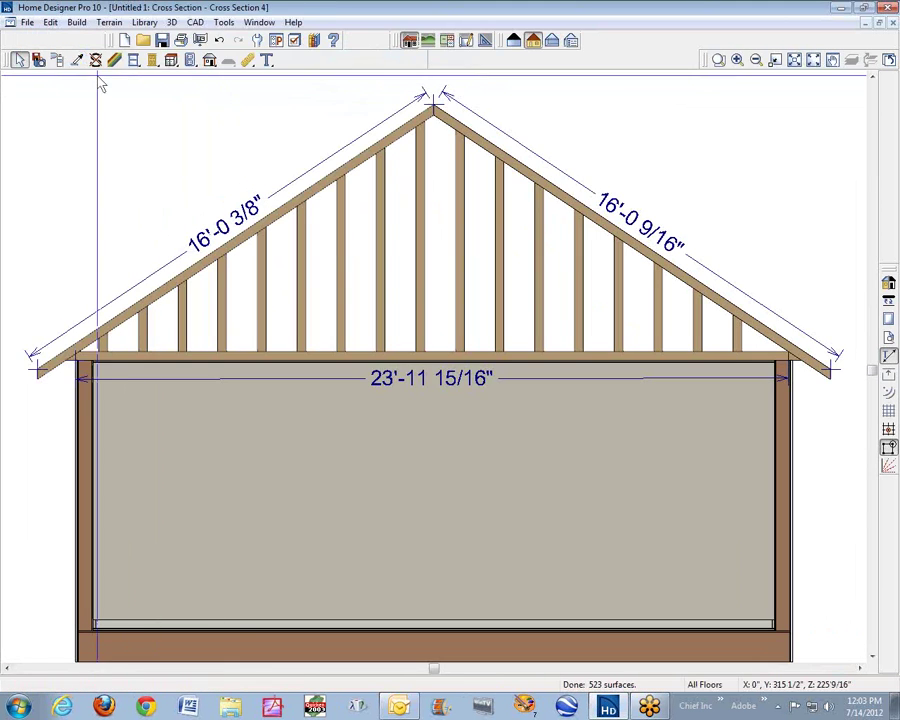
Send the current screen of the gable end cross section to the layout at 1/4 in = 1 ft
left_click(27, 22)
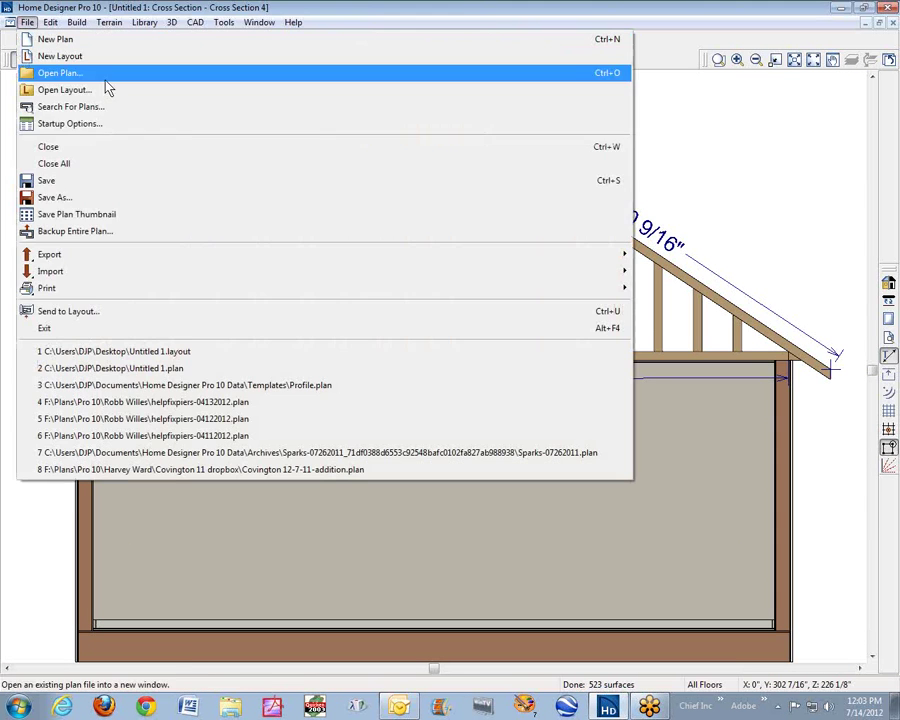
left_click(74, 312)
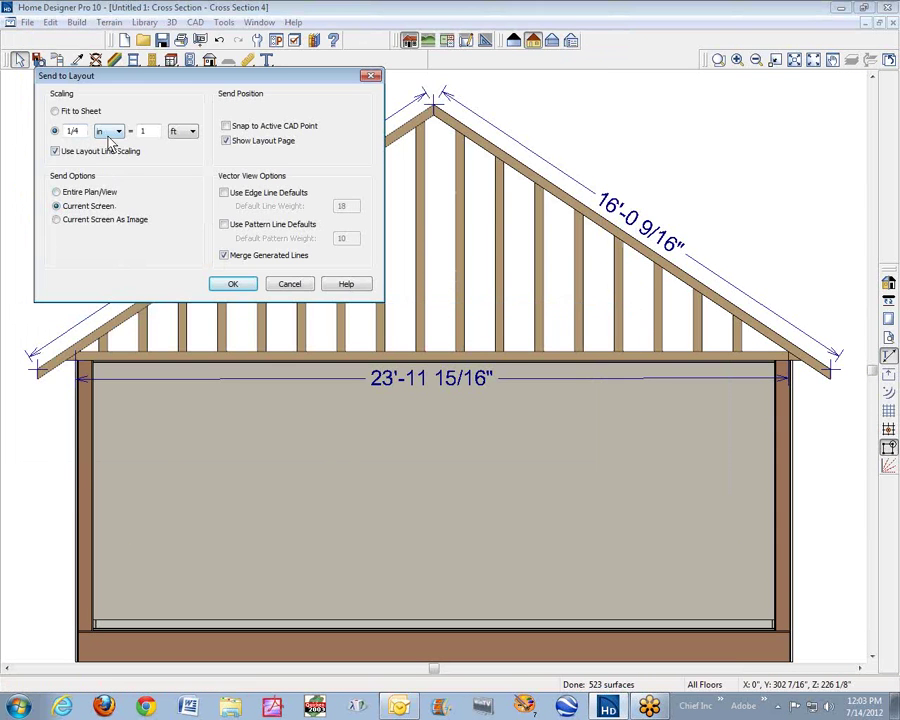
left_click(232, 284)
Crop the gable truss layout box to just below the bottom chord and move it to the sheet's upper left area
left_click(438, 431)
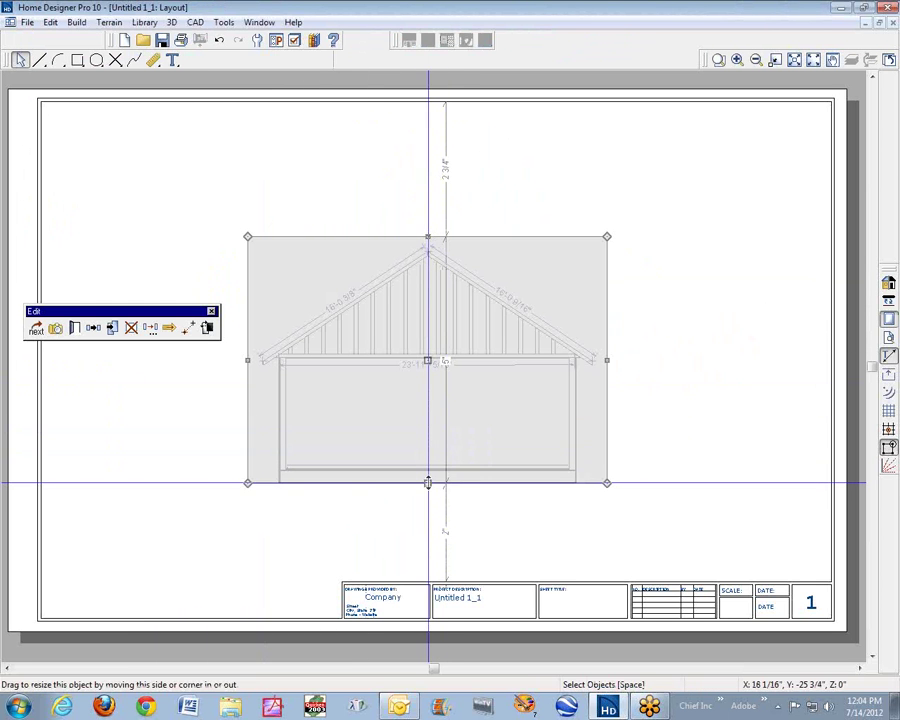
left_click_drag(427, 483, 433, 362)
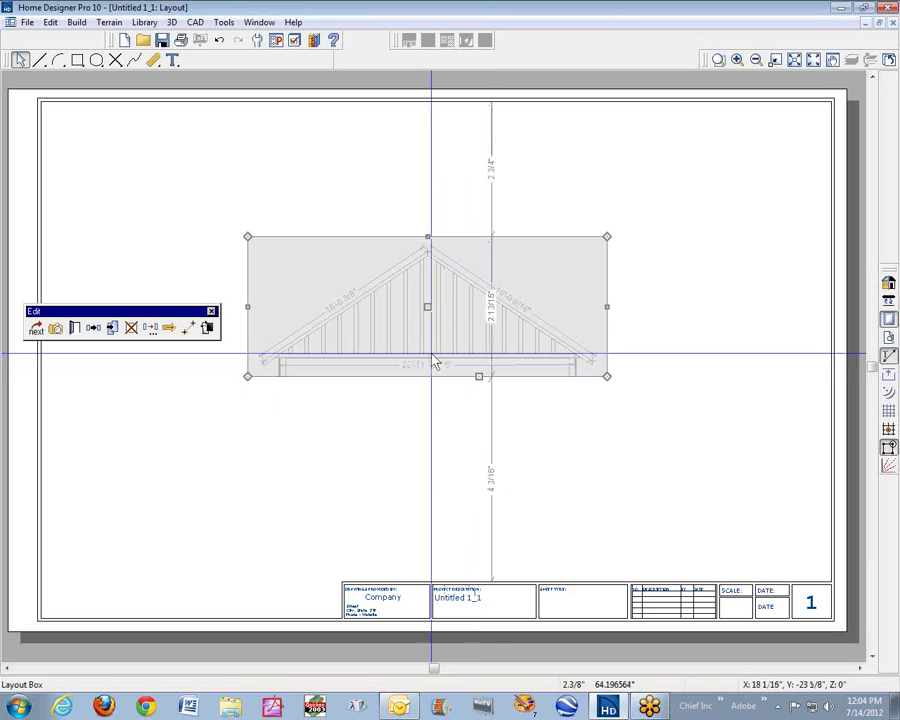
left_click_drag(426, 305, 262, 194)
left_click(507, 363)
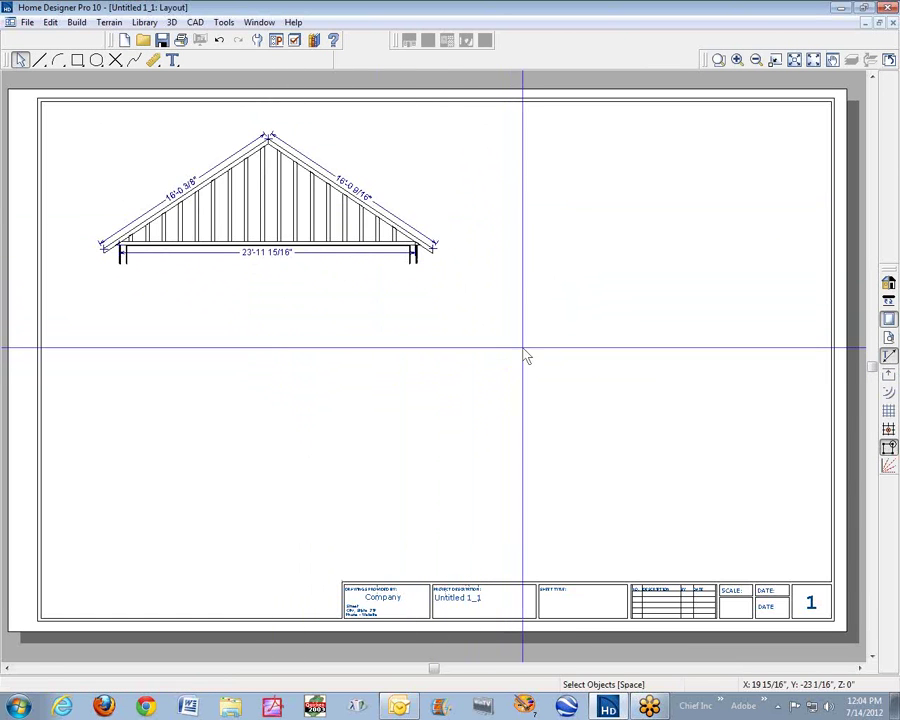
Close the gable end cross section without updating the layout and open Cross Section 3 from the floor plan
key("ctrl+Tab")
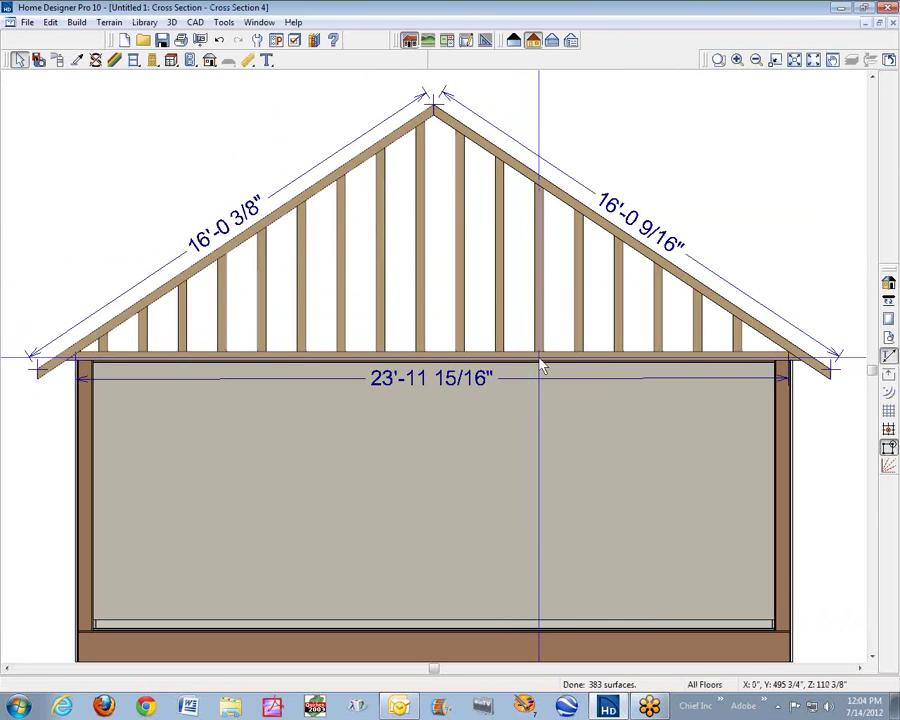
left_click(888, 60)
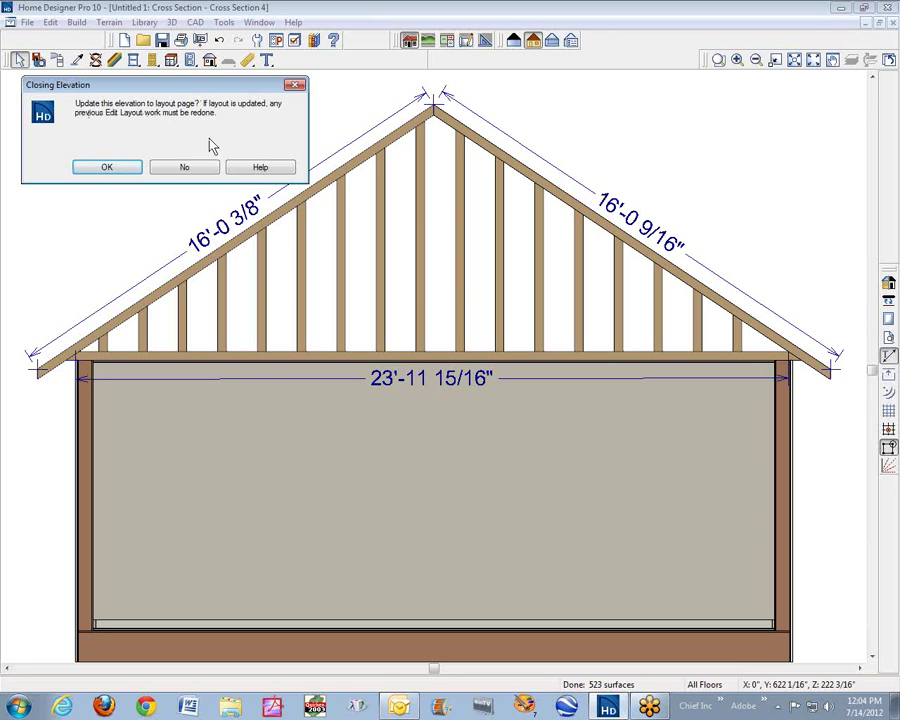
left_click(185, 170)
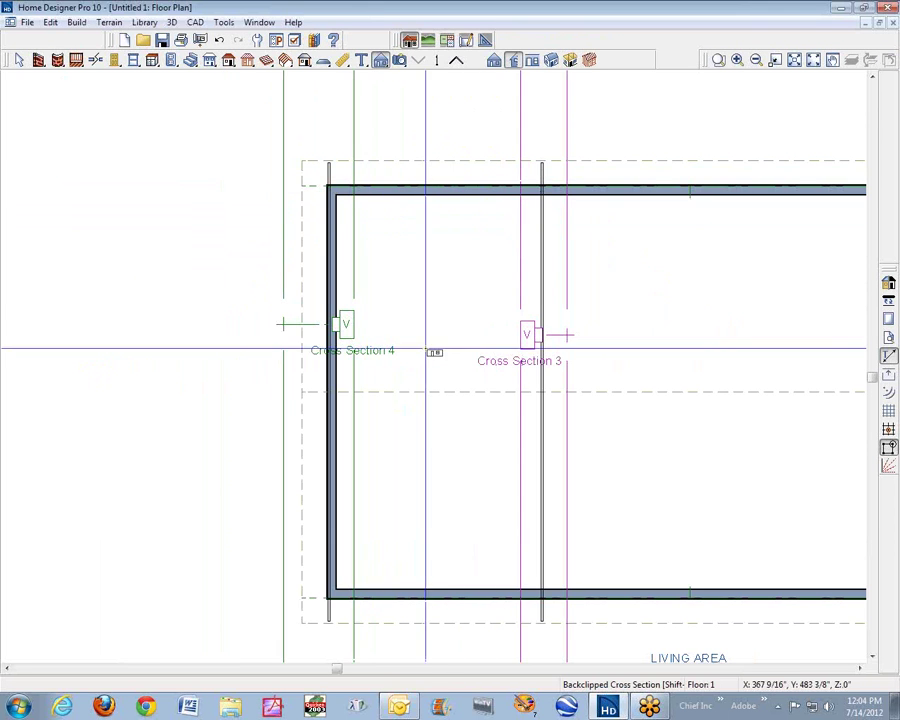
left_click(433, 350)
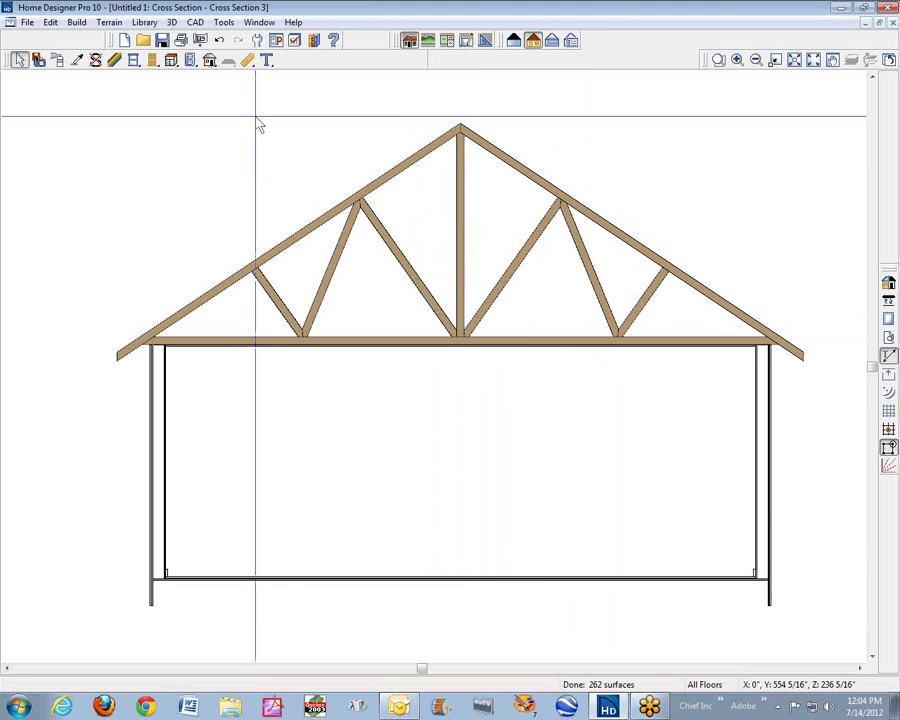
Send the current screen of Cross Section 3 to the layout at 1/4 in = 1 ft
left_click(28, 24)
left_click(90, 310)
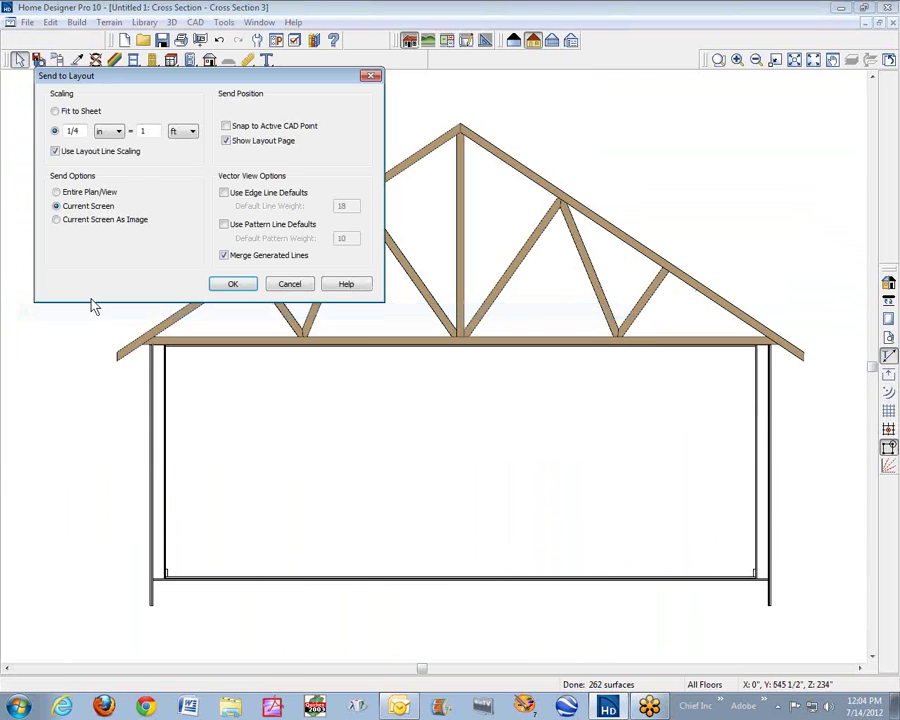
left_click(224, 284)
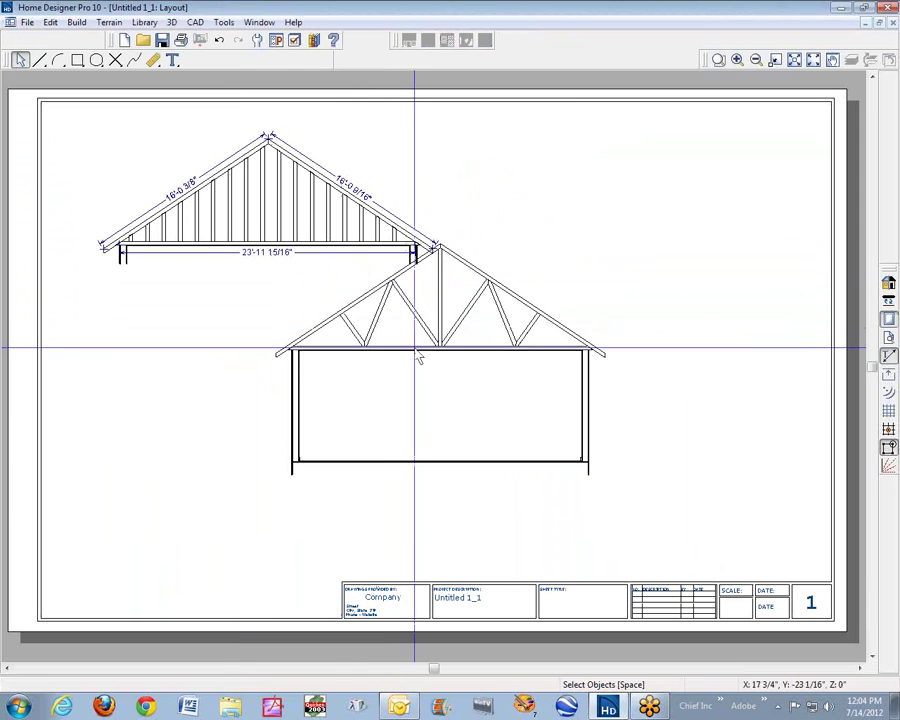
Crop the webbed truss layout box to just below its bottom chord and move it to the sheet's lower right area
left_click(484, 426)
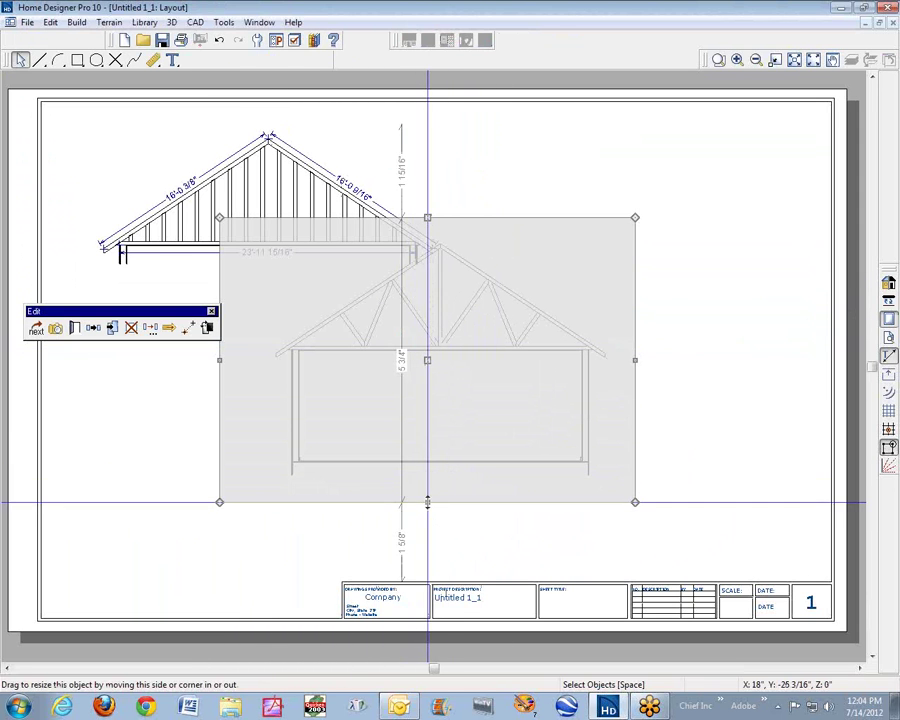
left_click_drag(430, 500, 493, 362)
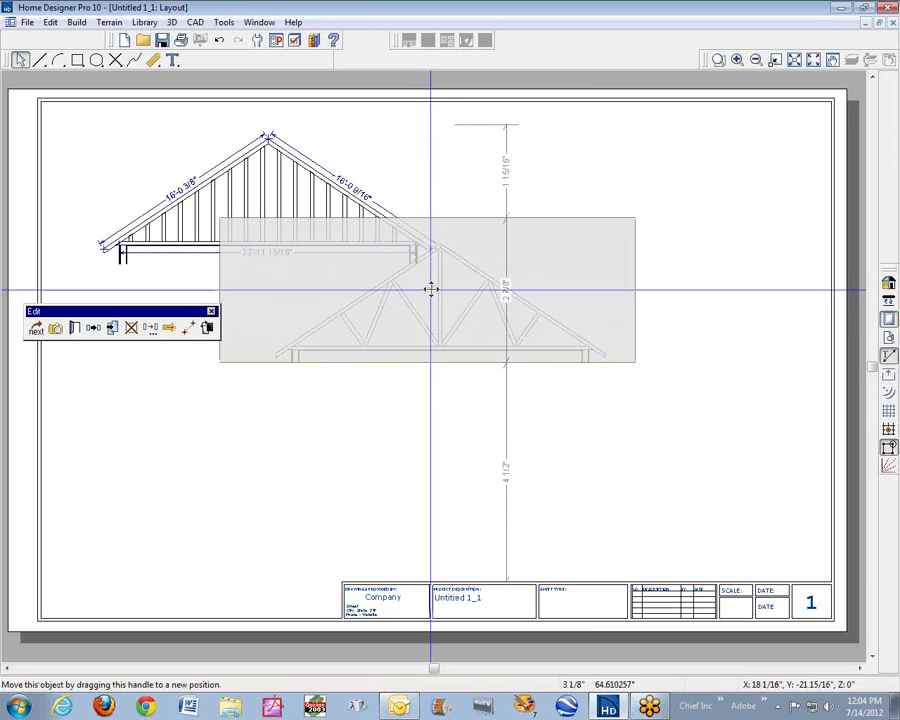
left_click_drag(428, 289, 585, 366)
left_click(689, 225)
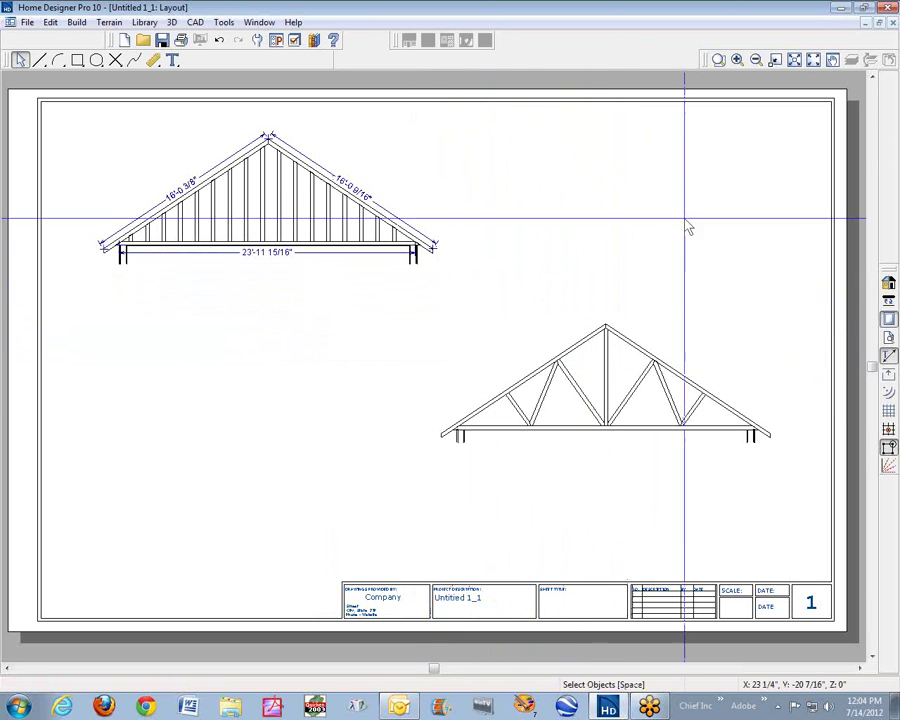
Try to draw a manual dimension along the upper border of the layout sheet
left_click(153, 60)
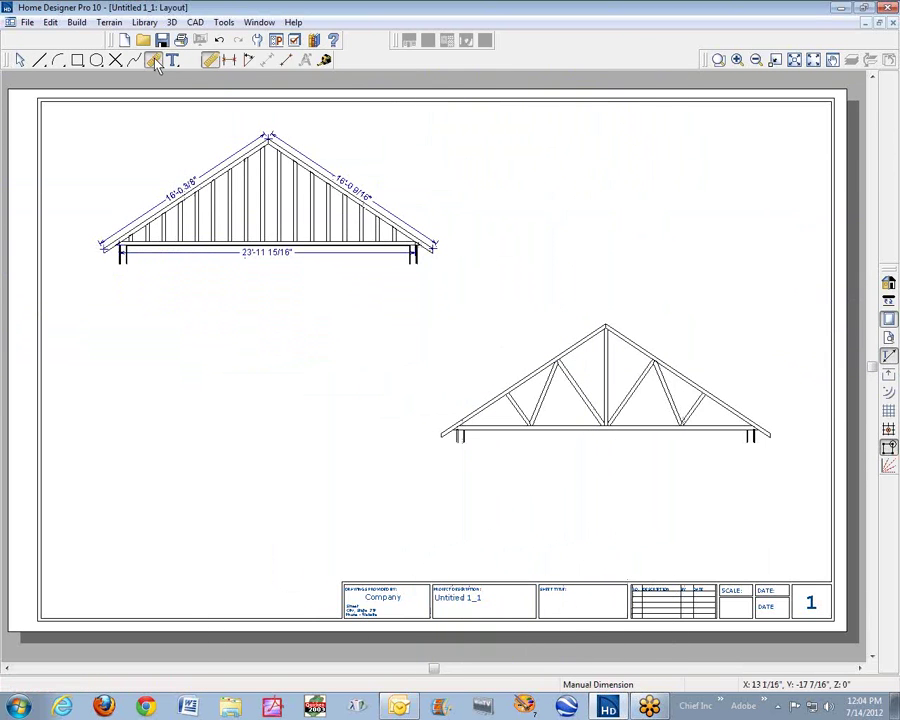
left_click_drag(71, 94, 832, 94)
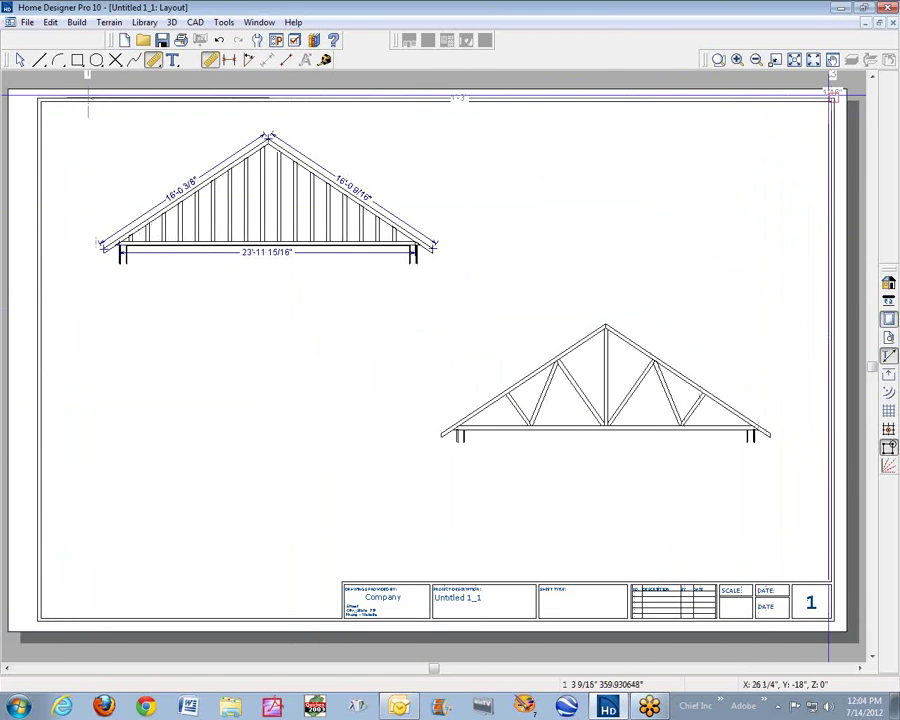
key("space")
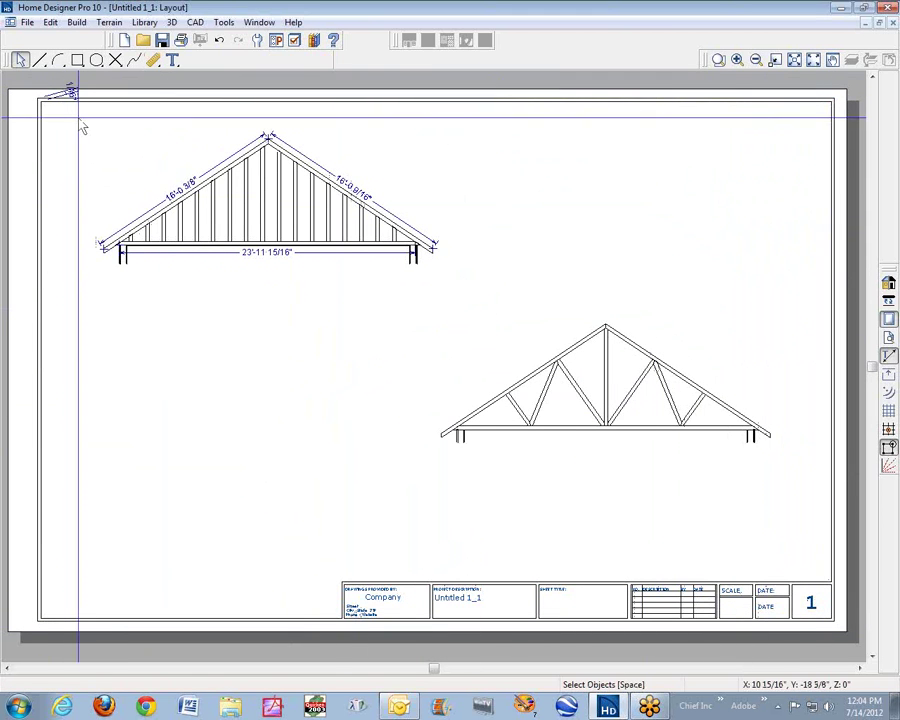